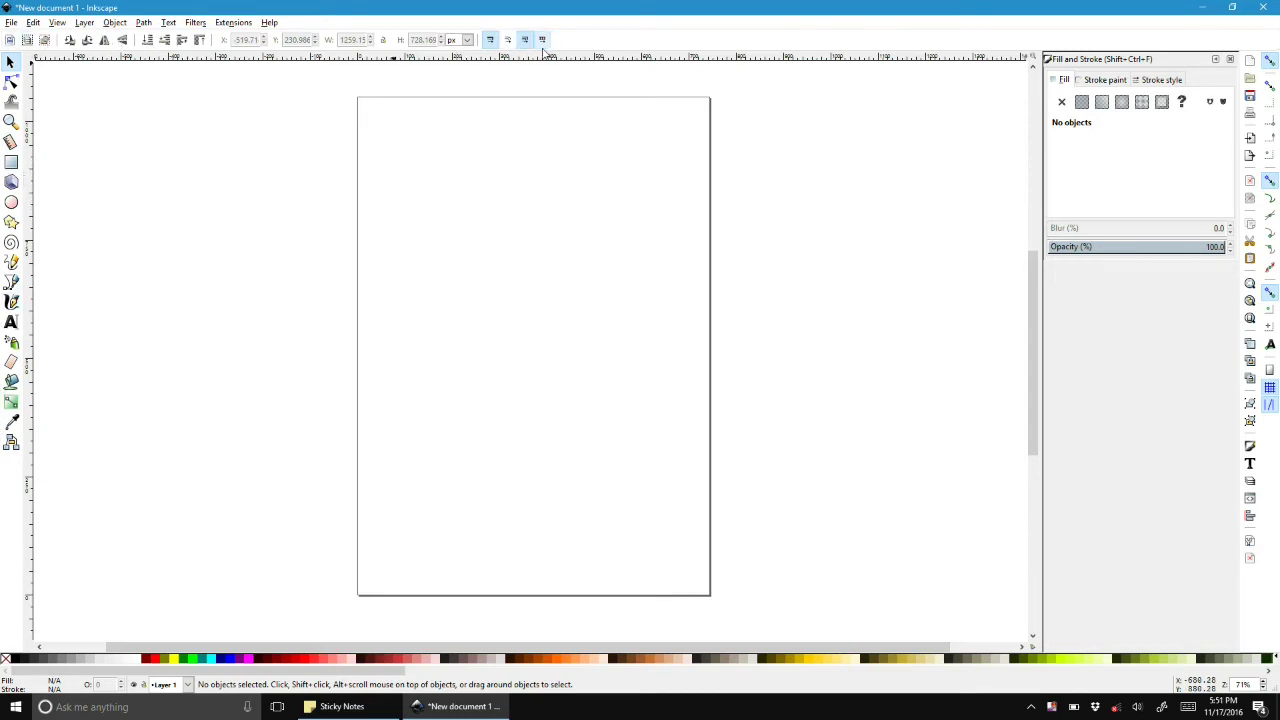
- Draw a large mint ellipse near the top of the page
left_click(11, 82)
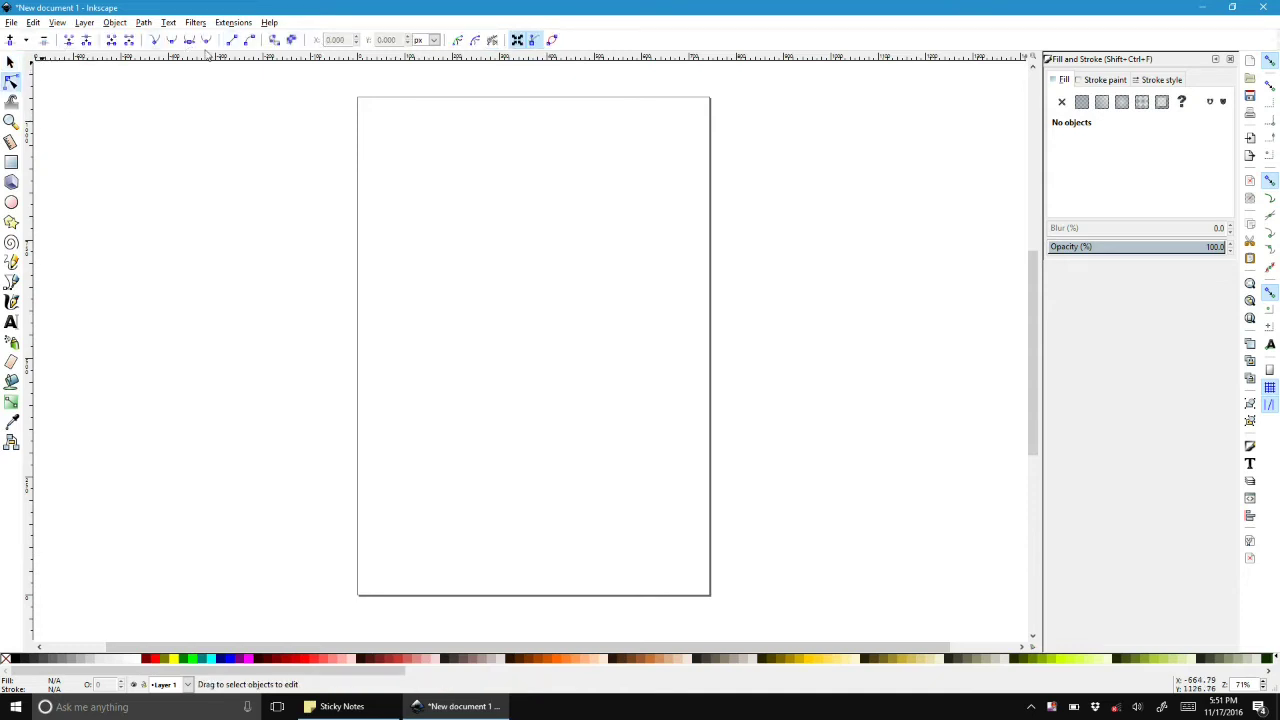
left_click(11, 102)
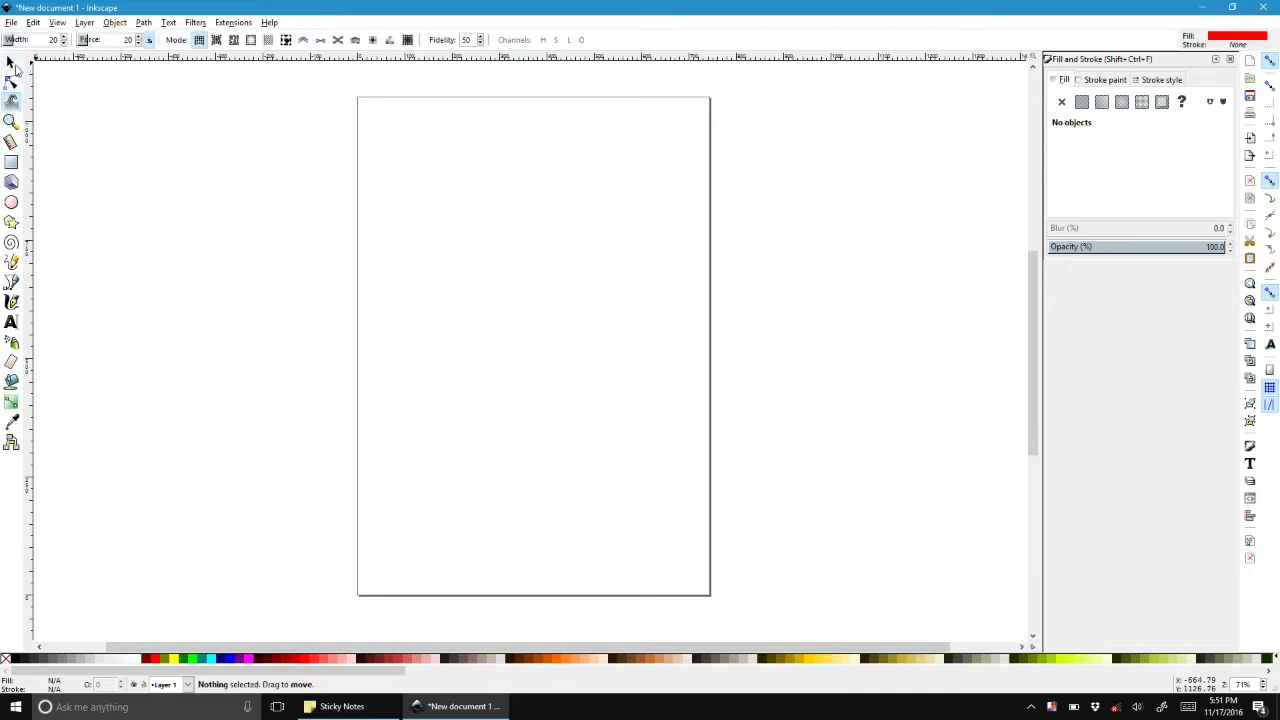
left_click(11, 162)
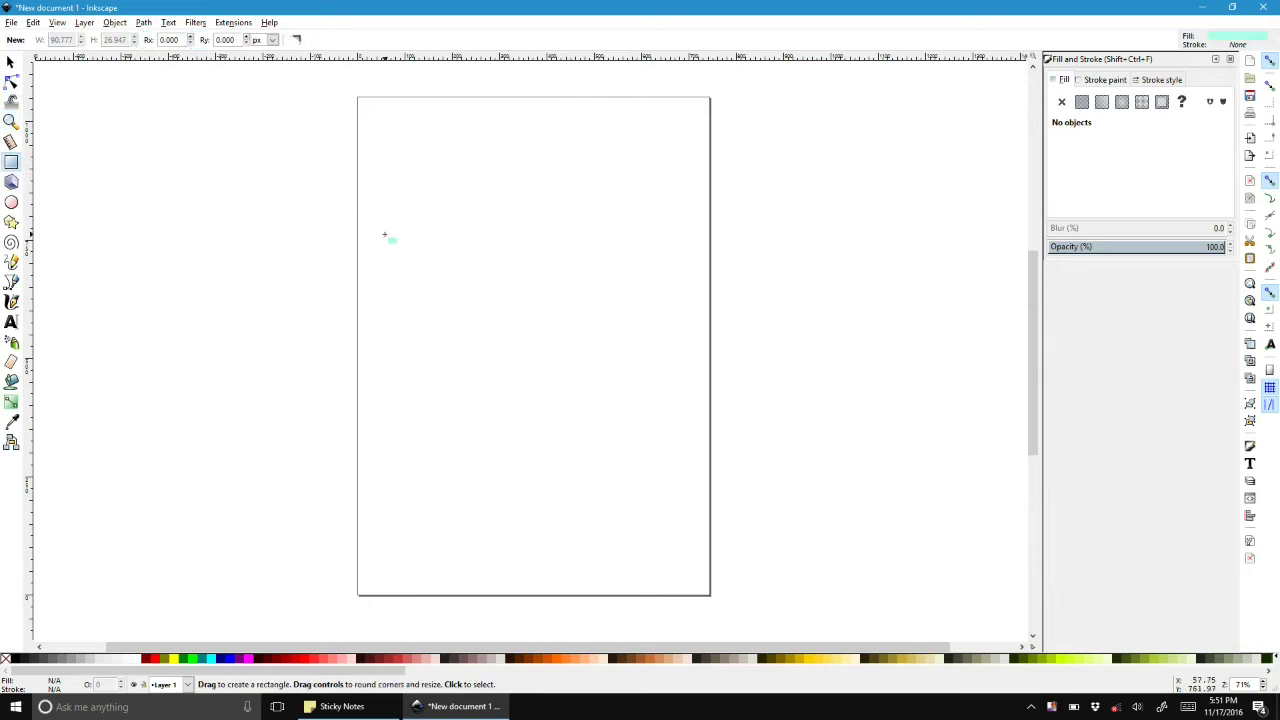
left_click(11, 202)
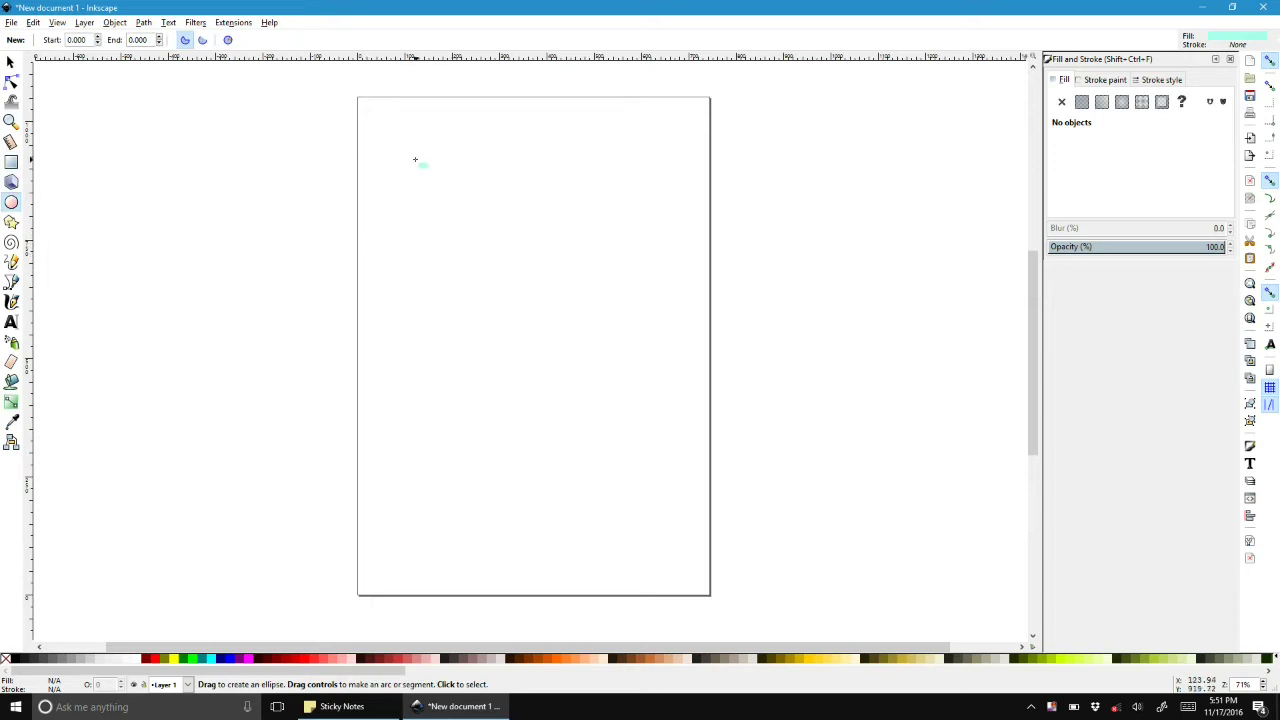
left_click_drag(404, 149, 683, 373)
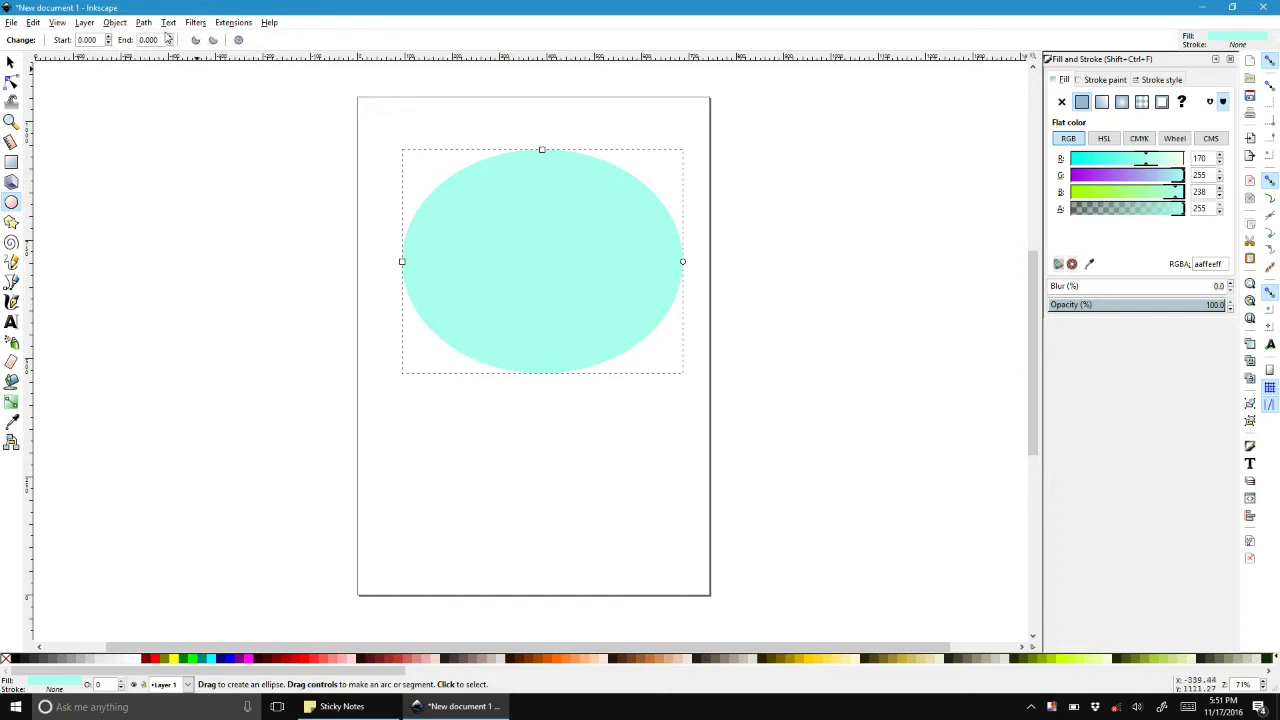
- Open the ellipse into an arc segment with a slanted straight cut
left_click_drag(682, 261, 542, 150)
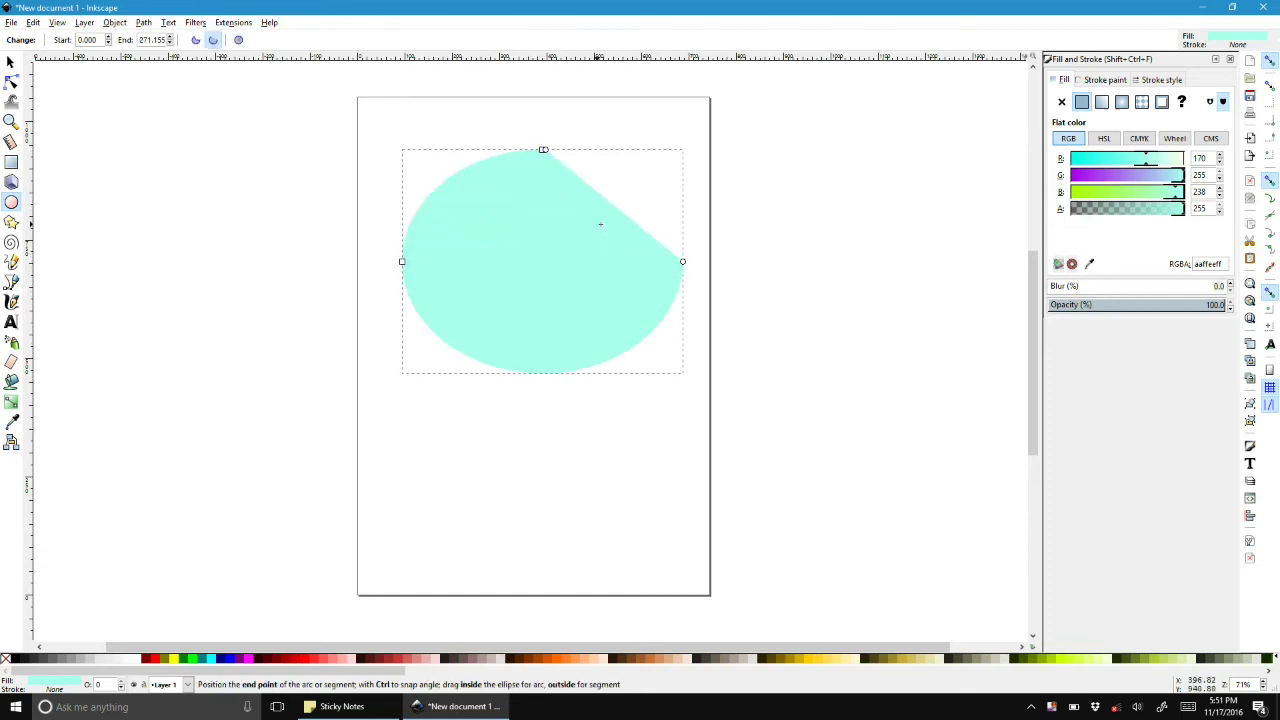
left_click(195, 39)
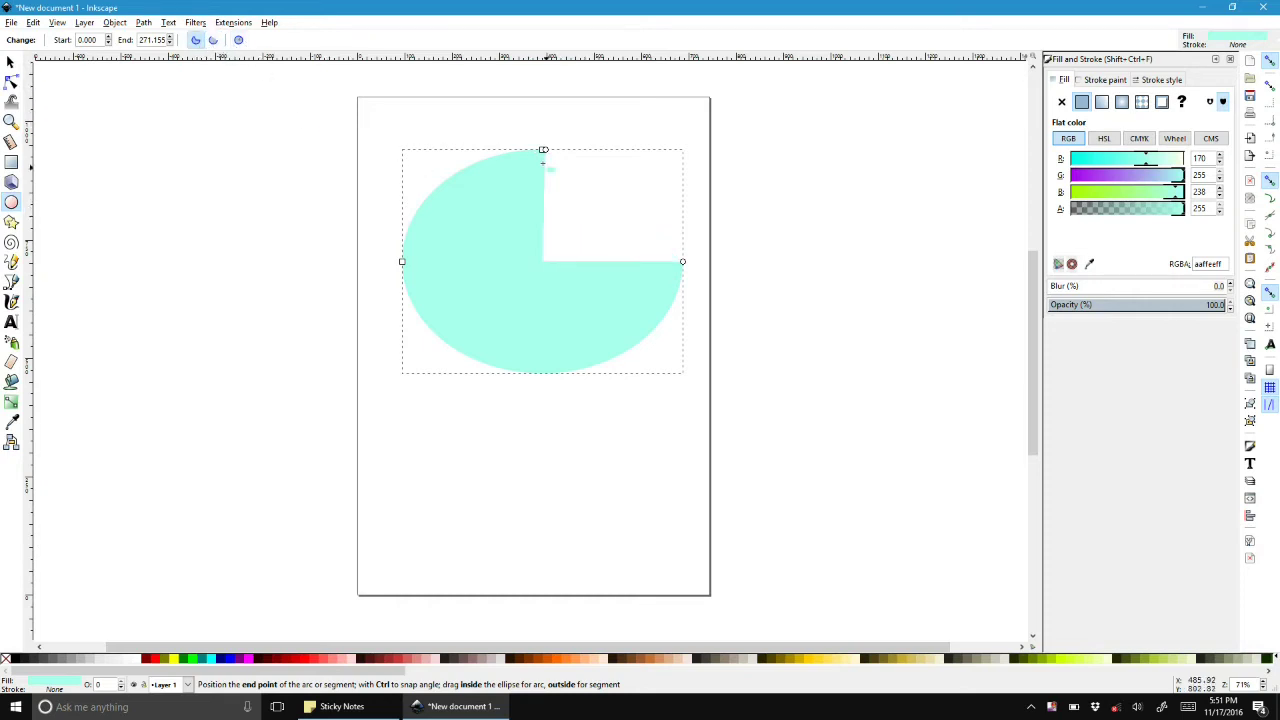
left_click_drag(542, 150, 486, 204)
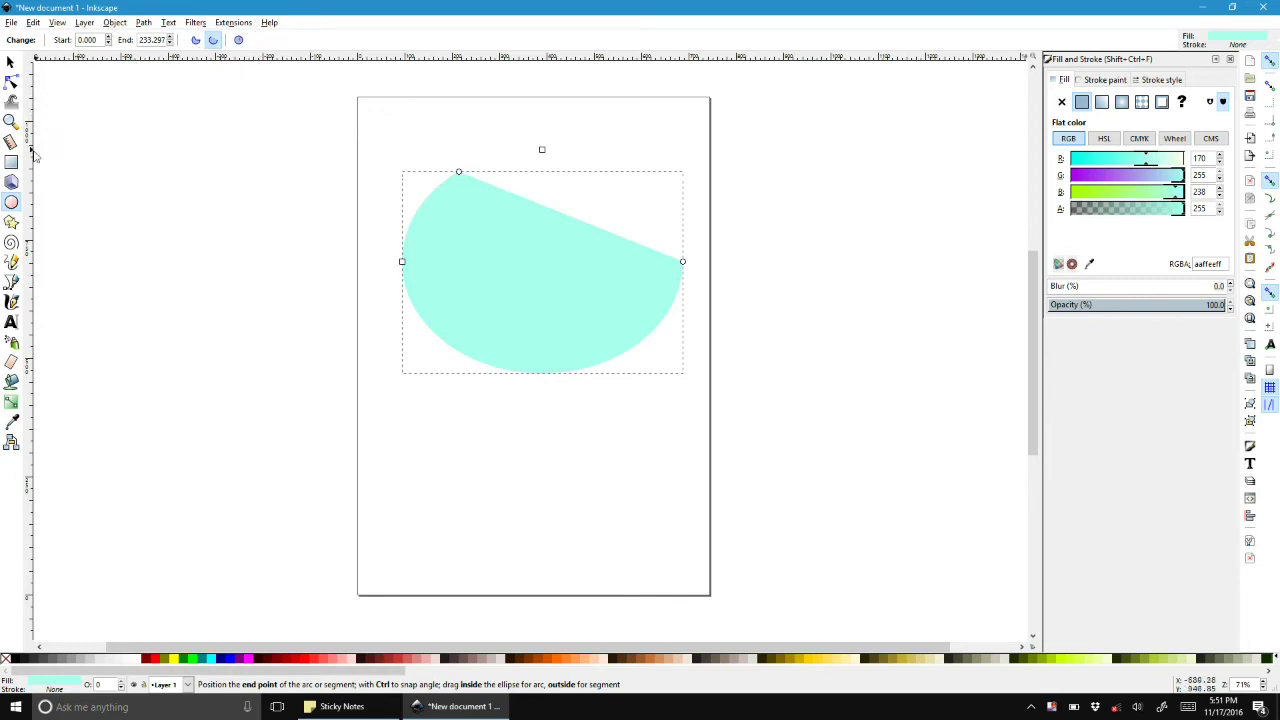
- Delete the ellipse and draw a six-pointed star near the top of the page
left_click(12, 222)
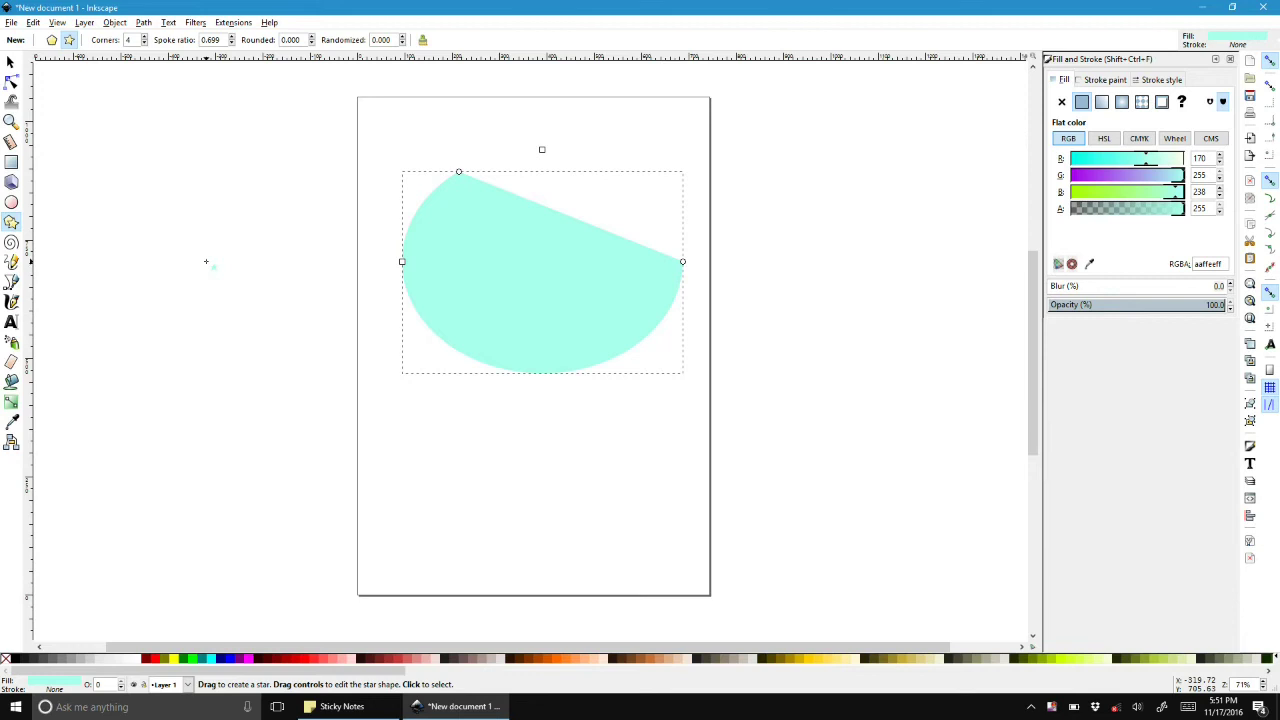
key("Delete")
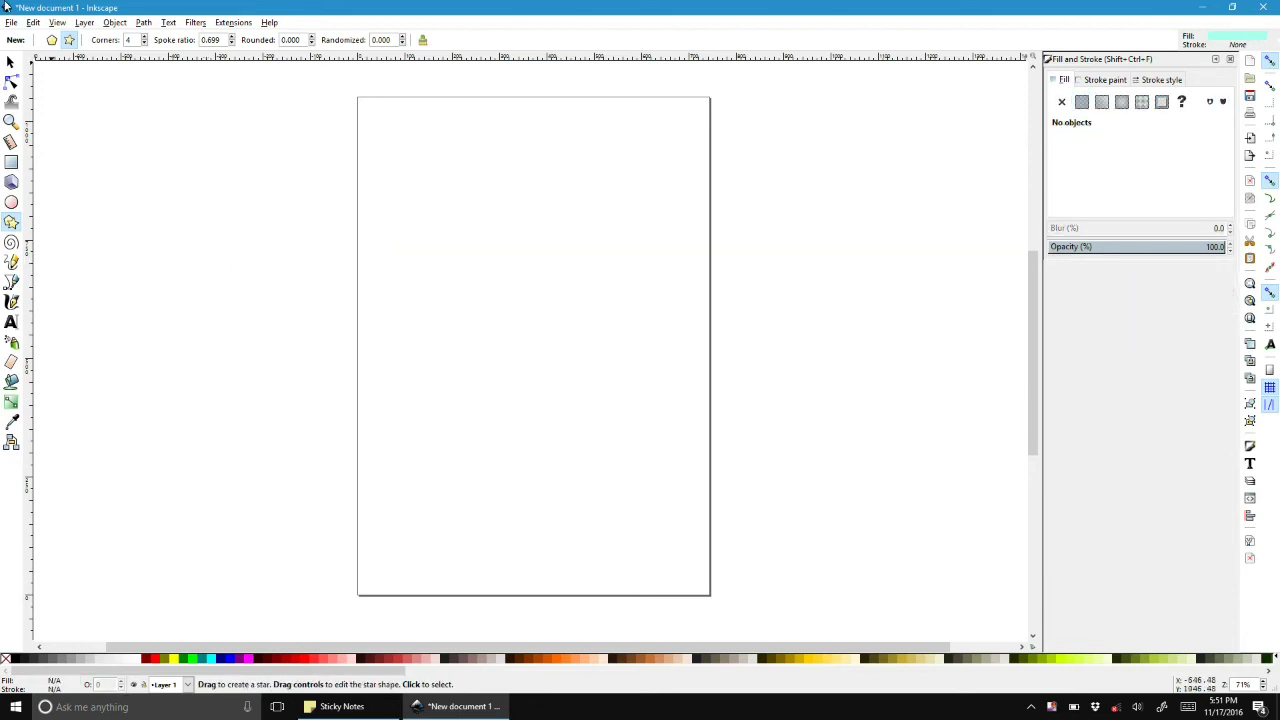
left_click_drag(443, 196, 548, 208)
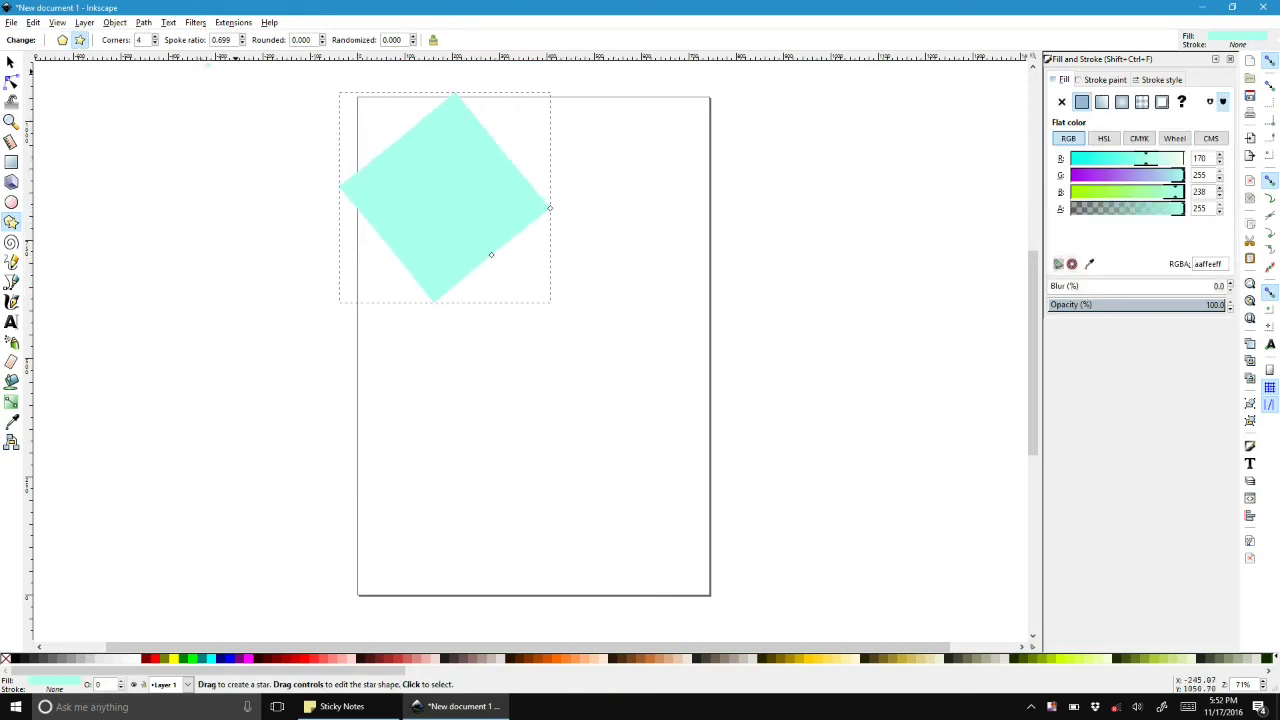
left_click(155, 37)
left_click(155, 37)
left_click(155, 37)
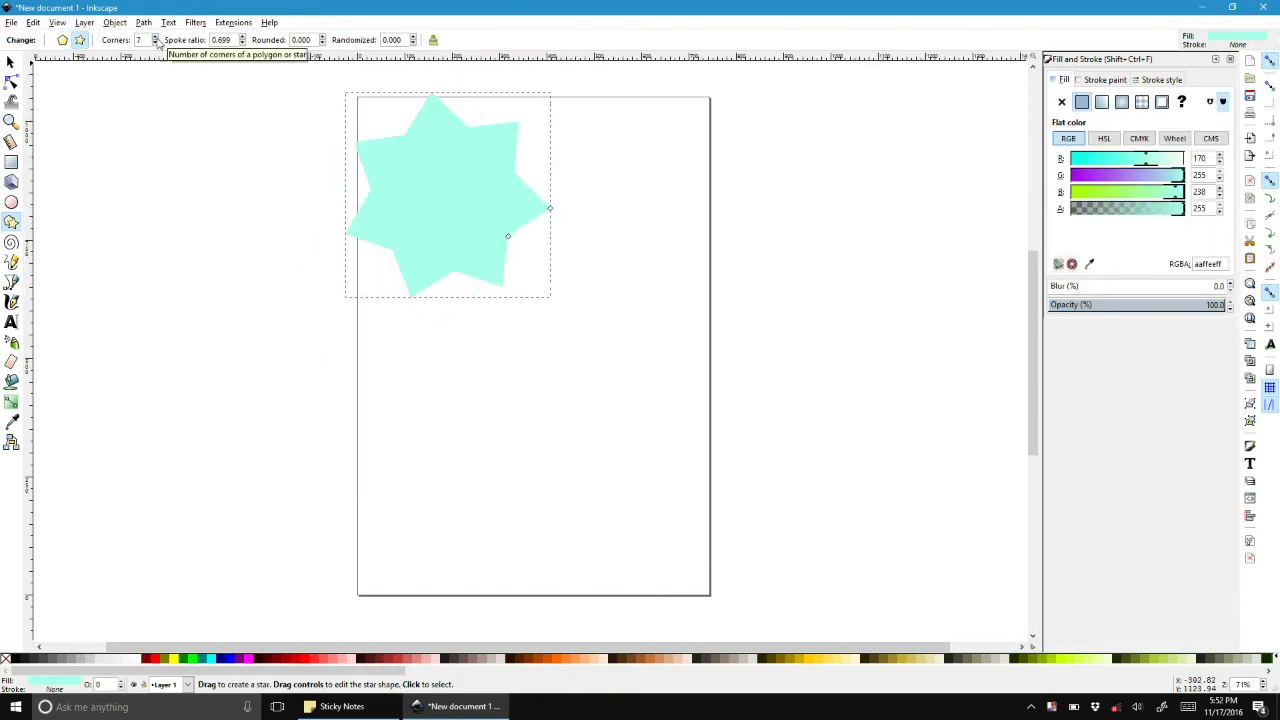
left_click(155, 44)
- Move the star toward the upper middle of the page
left_click(10, 62)
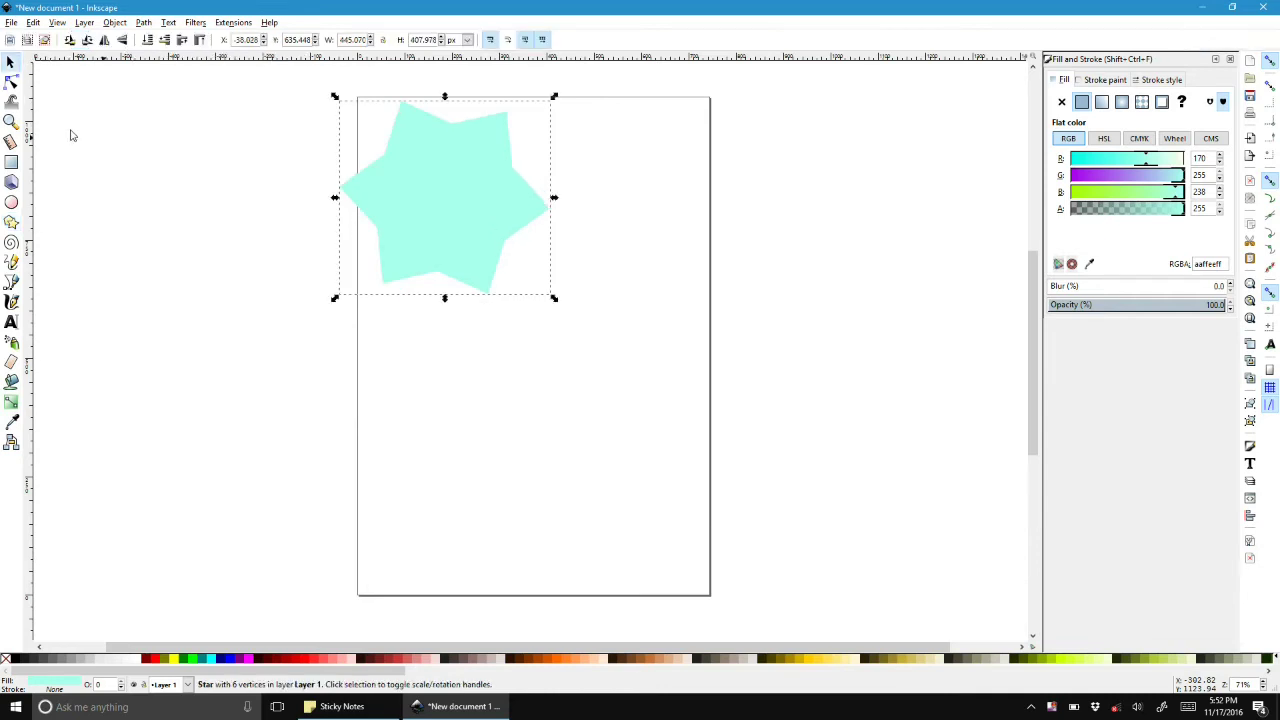
left_click_drag(403, 212, 483, 290)
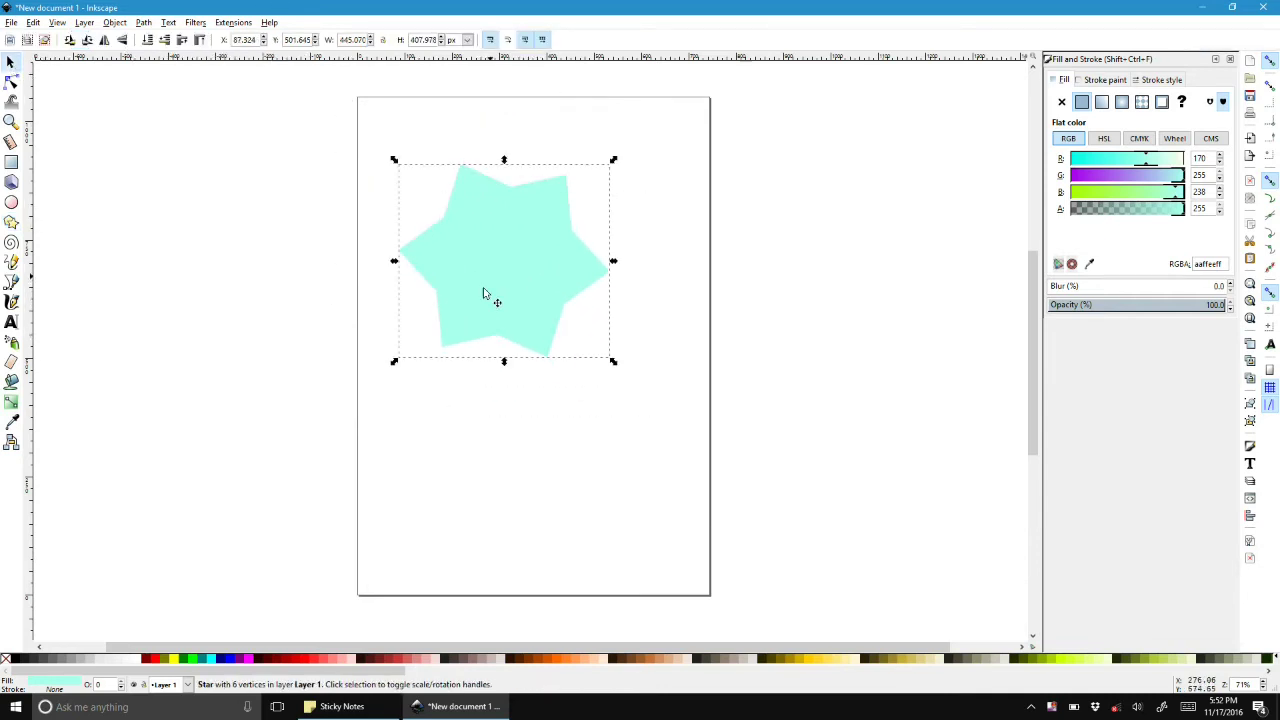
left_click(12, 82)
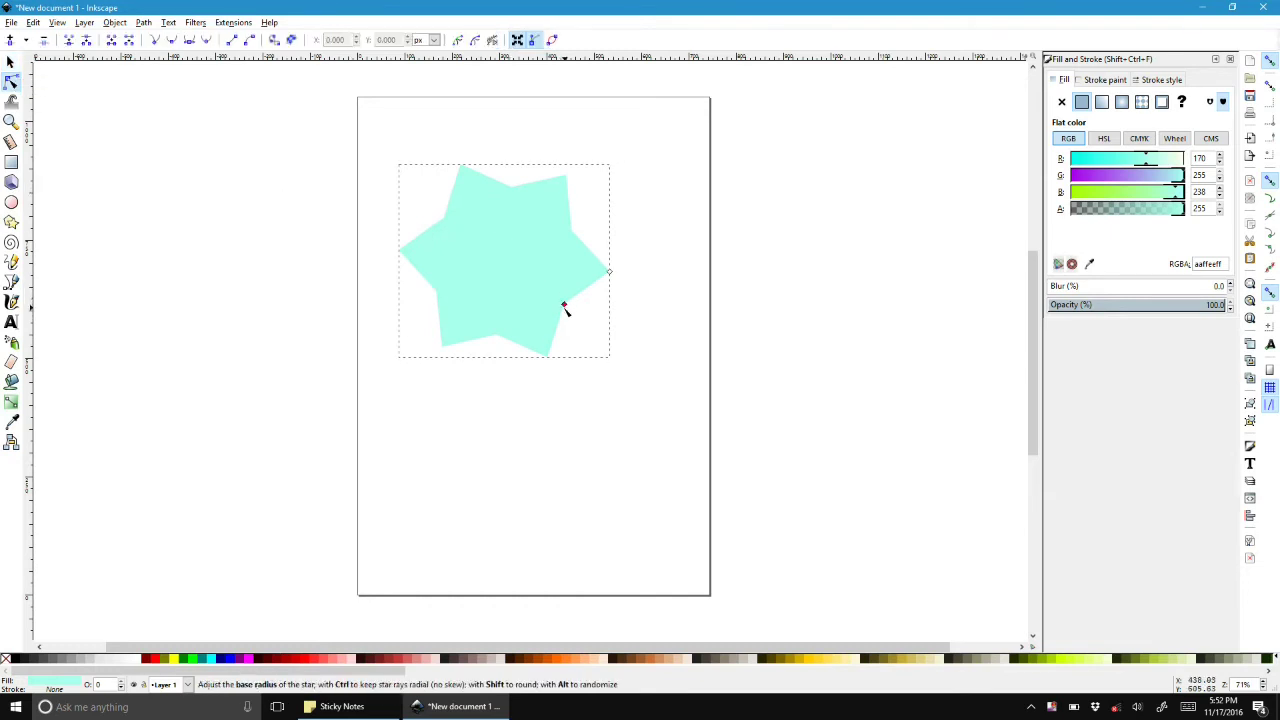
- Adjust the star's inner radius, then convert the star to a path with Object to Path
left_click_drag(564, 306, 530, 274)
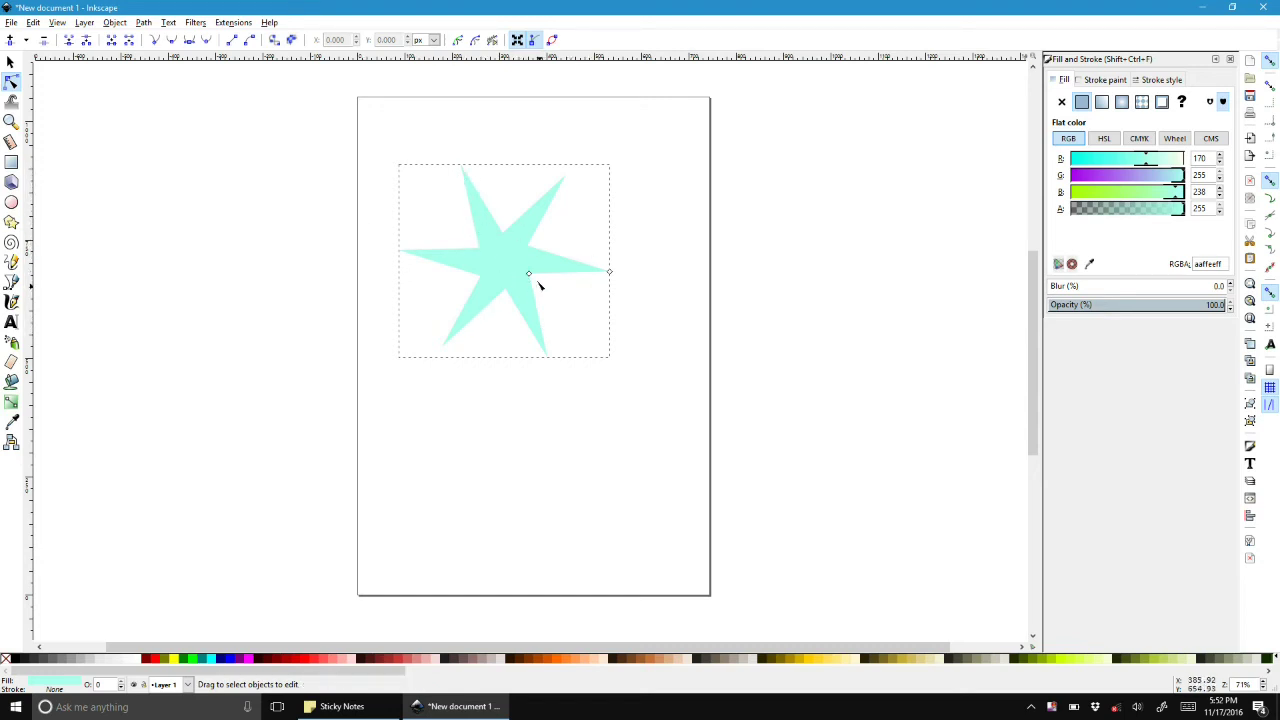
mouse_move(529, 274)
left_mouse_down()
mouse_move(543, 300)
mouse_move(525, 296)
left_mouse_up()
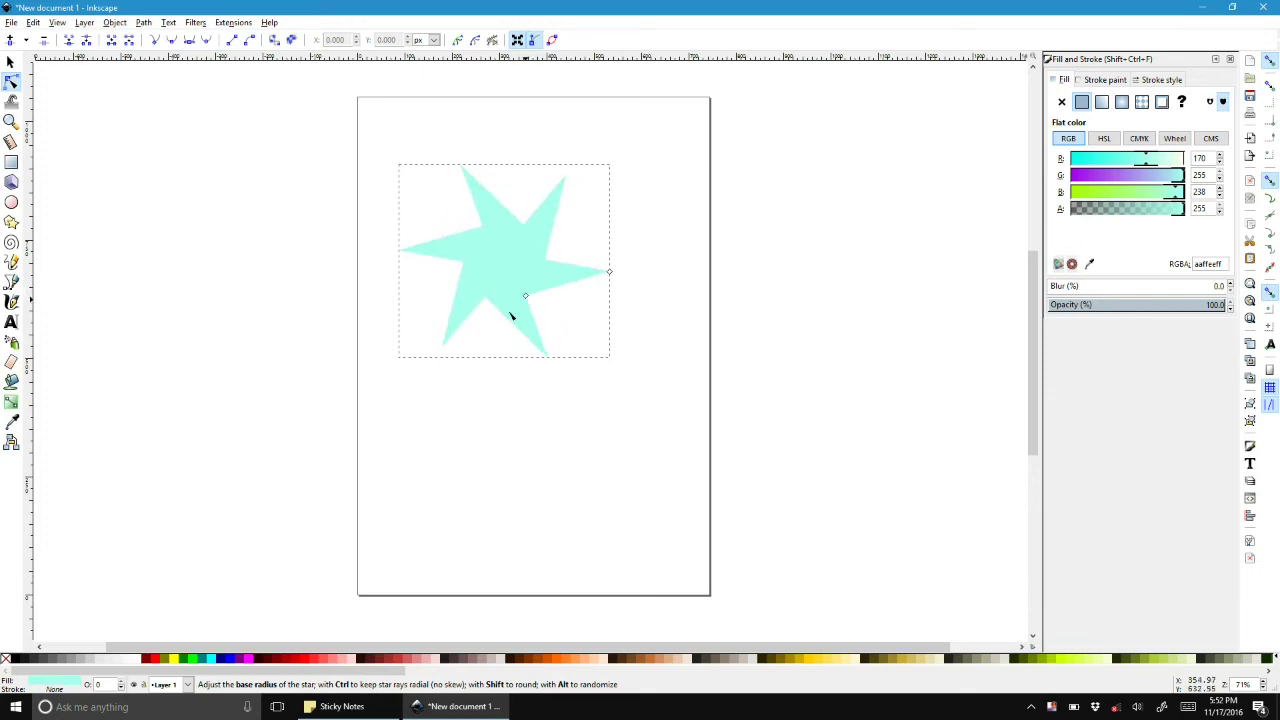
left_click(146, 24)
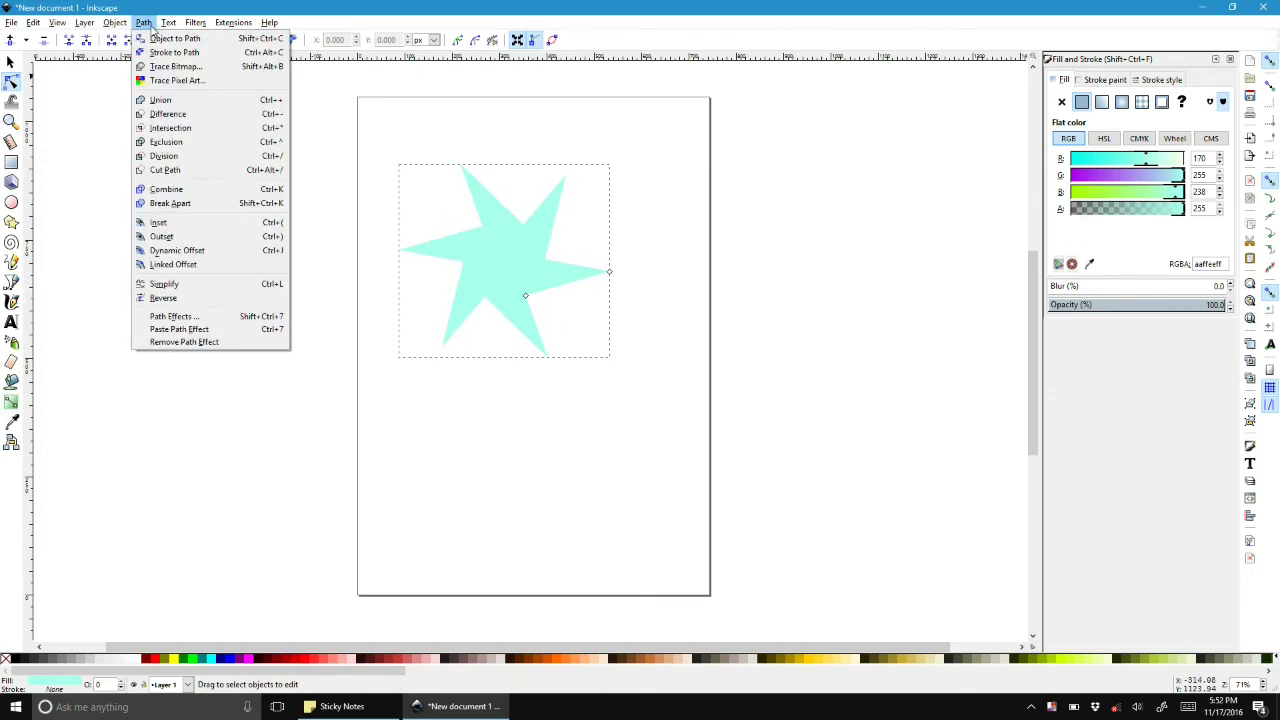
mouse_move(163, 35)
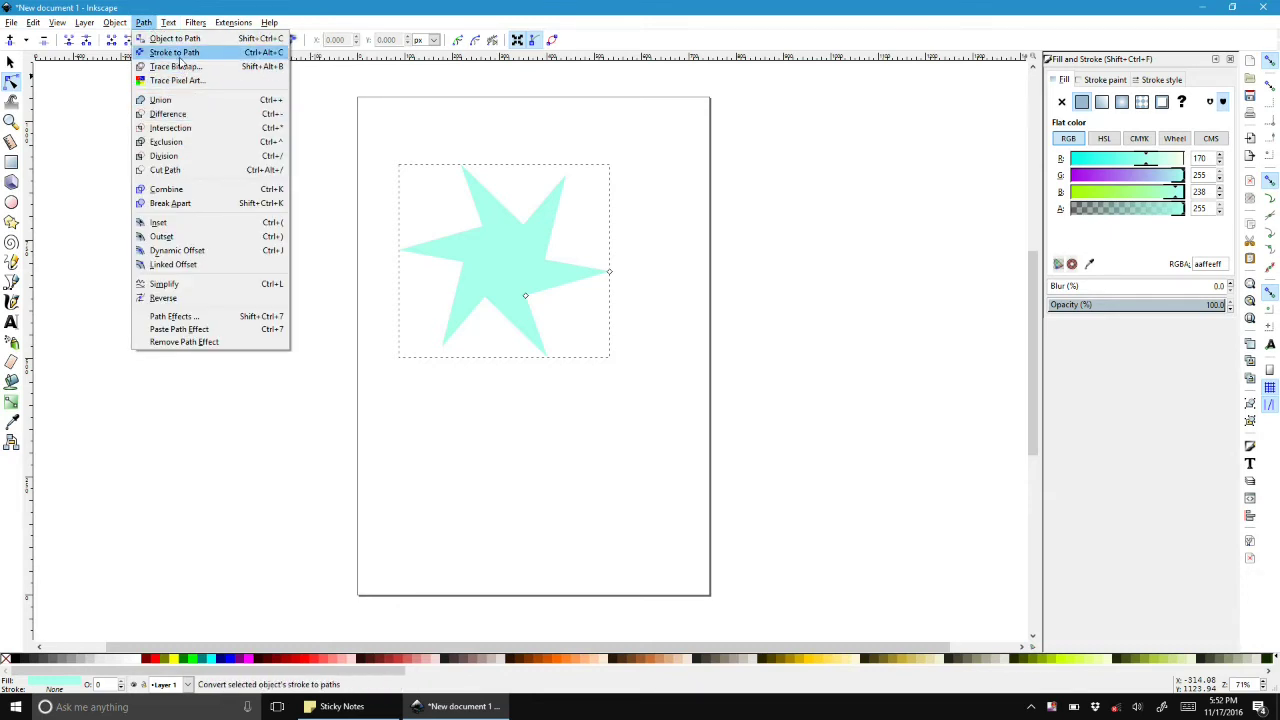
left_click(177, 43)
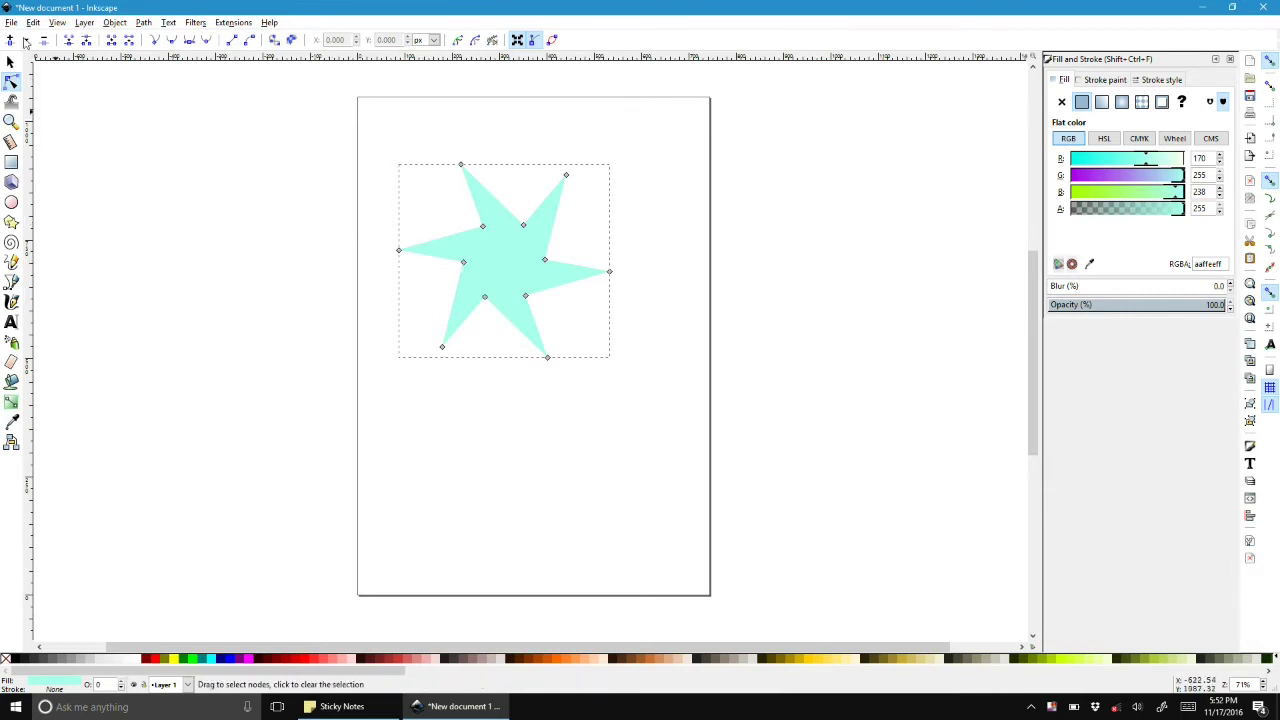
- Undo the path conversion and drag the star's radius handle to thin its arms
left_click(33, 23)
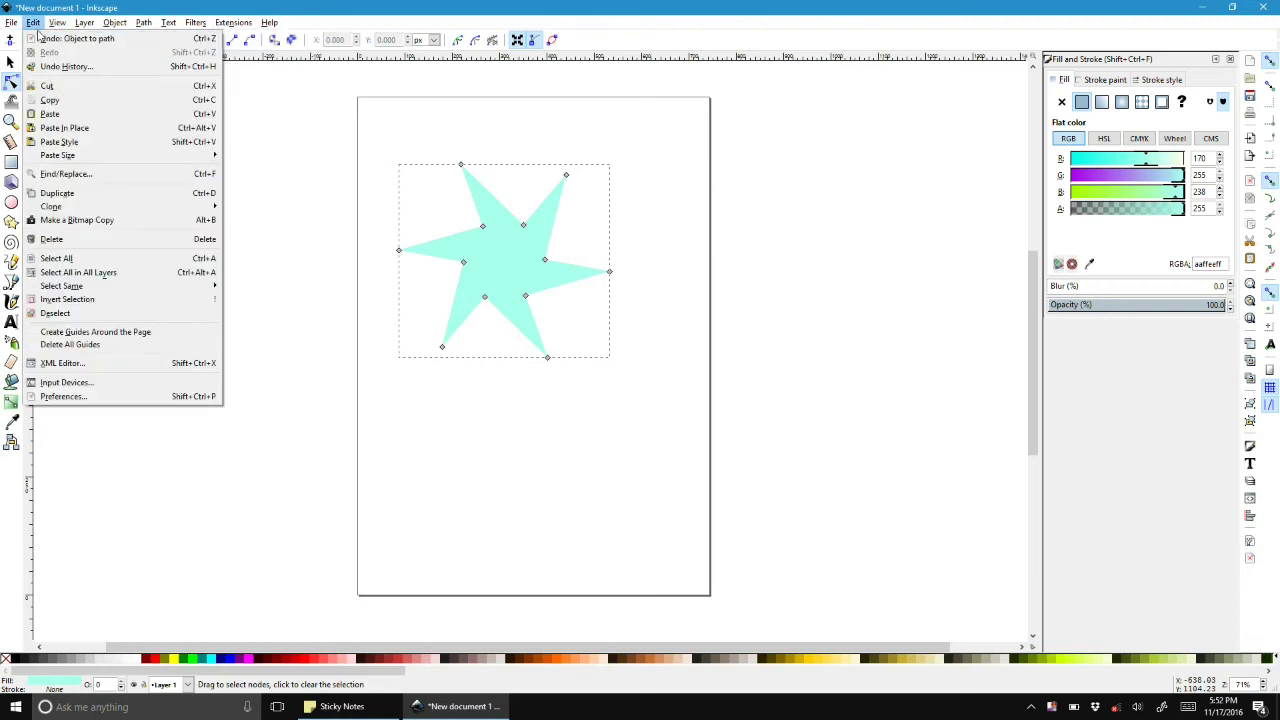
left_click(40, 38)
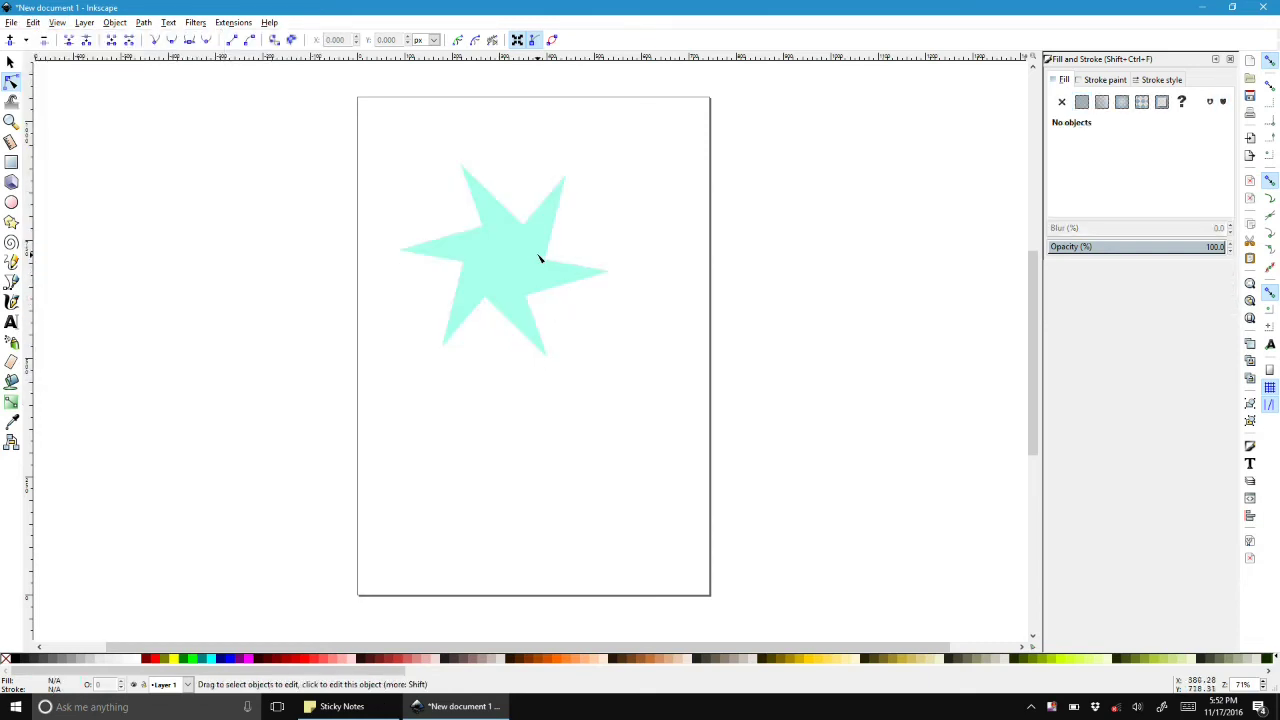
left_click(531, 285)
mouse_move(530, 297)
left_mouse_down()
mouse_move(542, 286)
mouse_move(620, 329)
mouse_move(613, 338)
mouse_move(593, 216)
left_mouse_up()
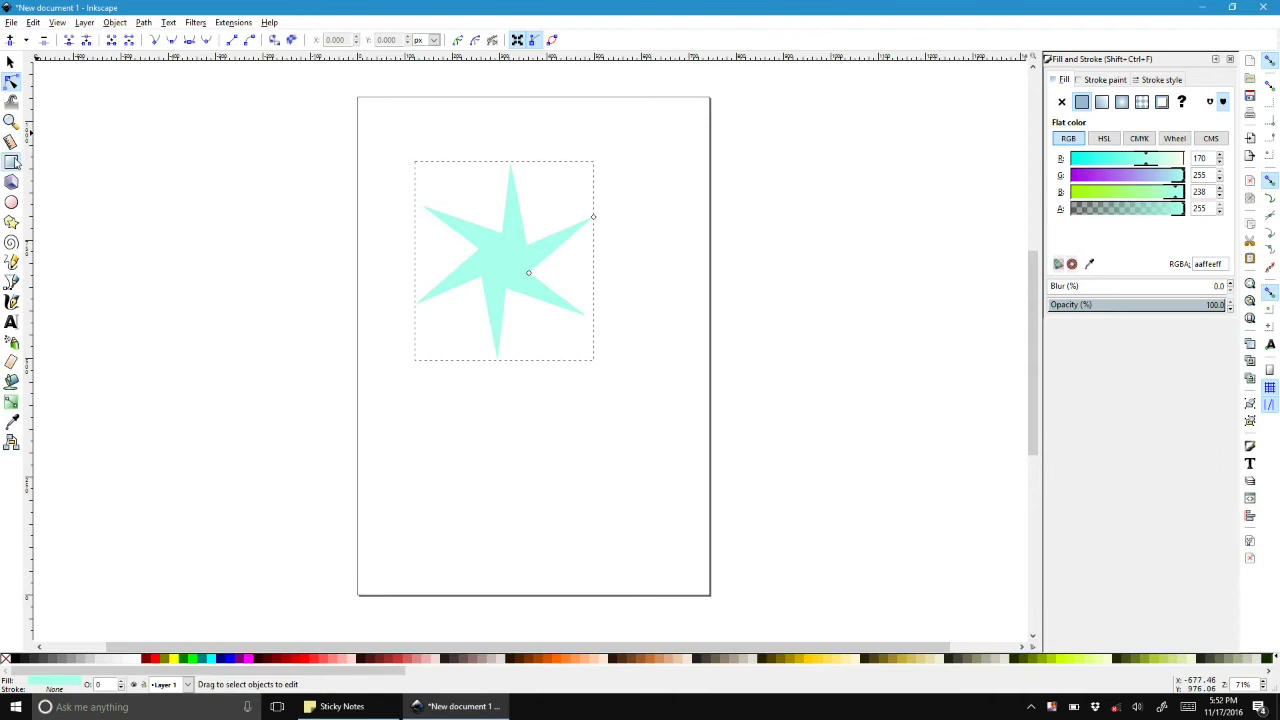
- Draw a mint rectangle below the star with corner radii Rx 88.732 and Ry 54.930
key("r")
mouse_move(504, 440)
left_mouse_down()
mouse_move(686, 566)
mouse_move(652, 543)
left_mouse_up()
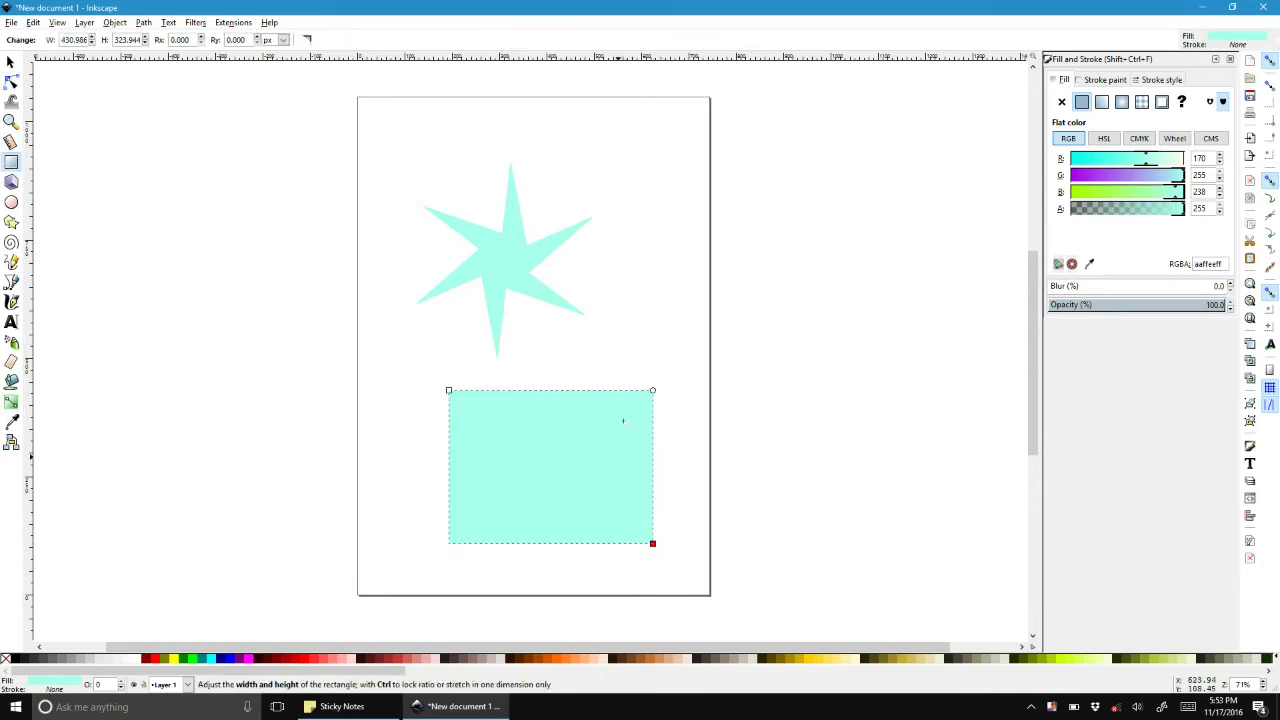
left_click_drag(654, 391, 590, 390)
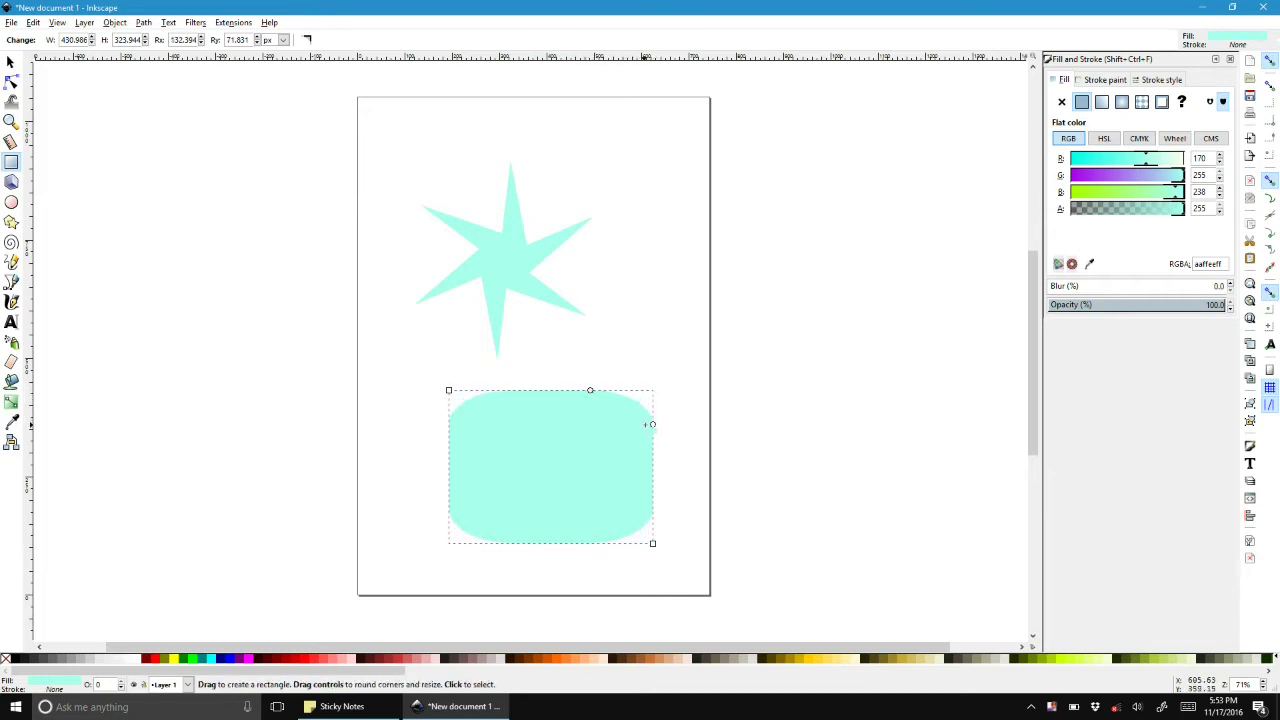
left_click_drag(652, 424, 652, 397)
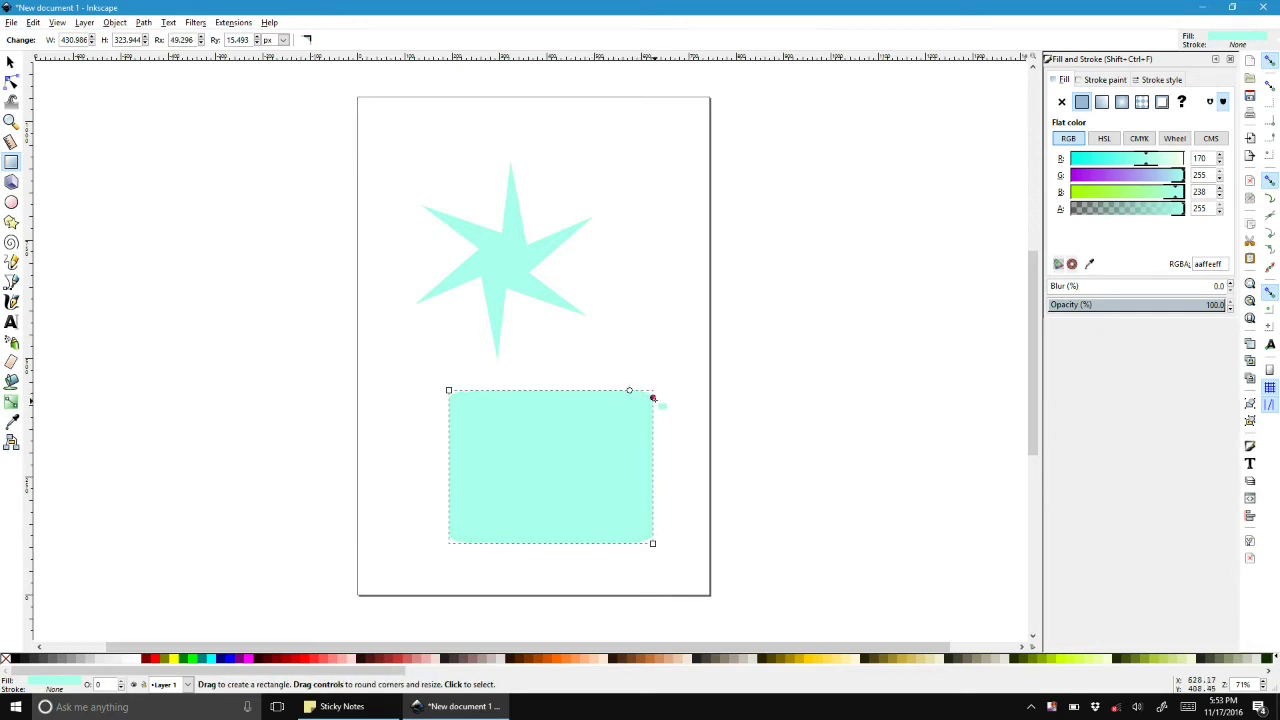
left_click_drag(652, 398, 652, 416)
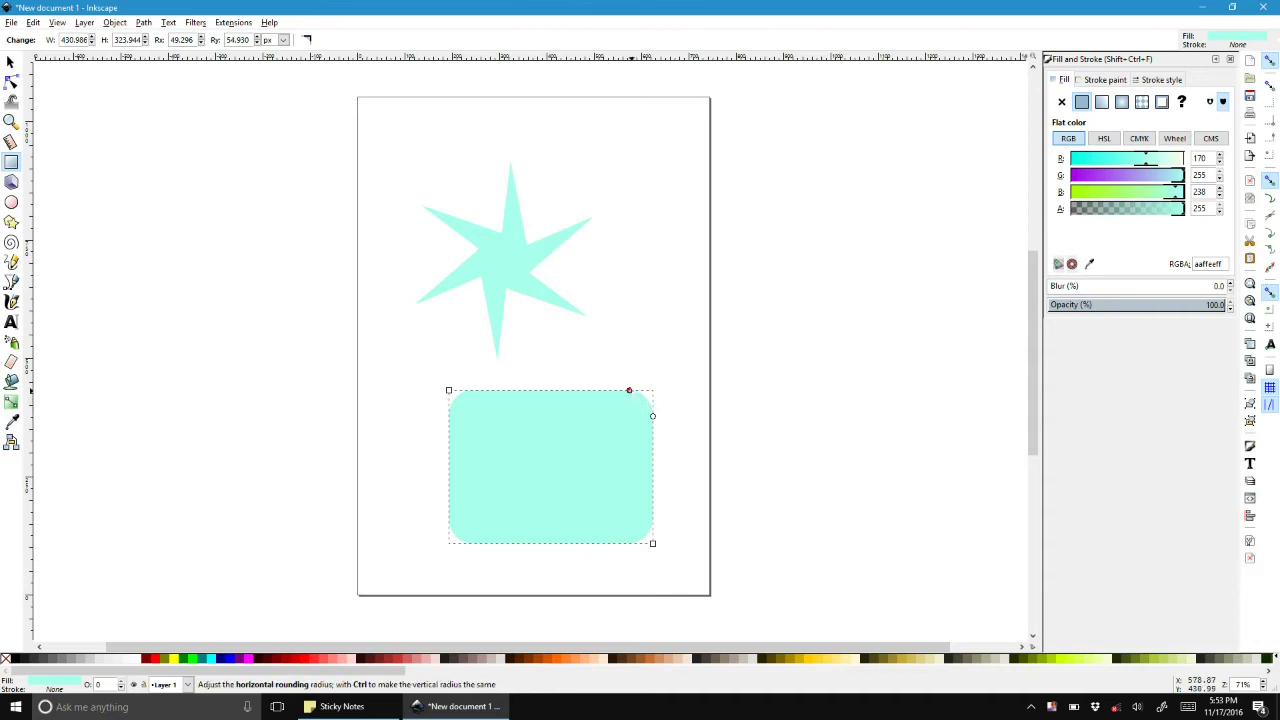
left_click_drag(629, 390, 610, 390)
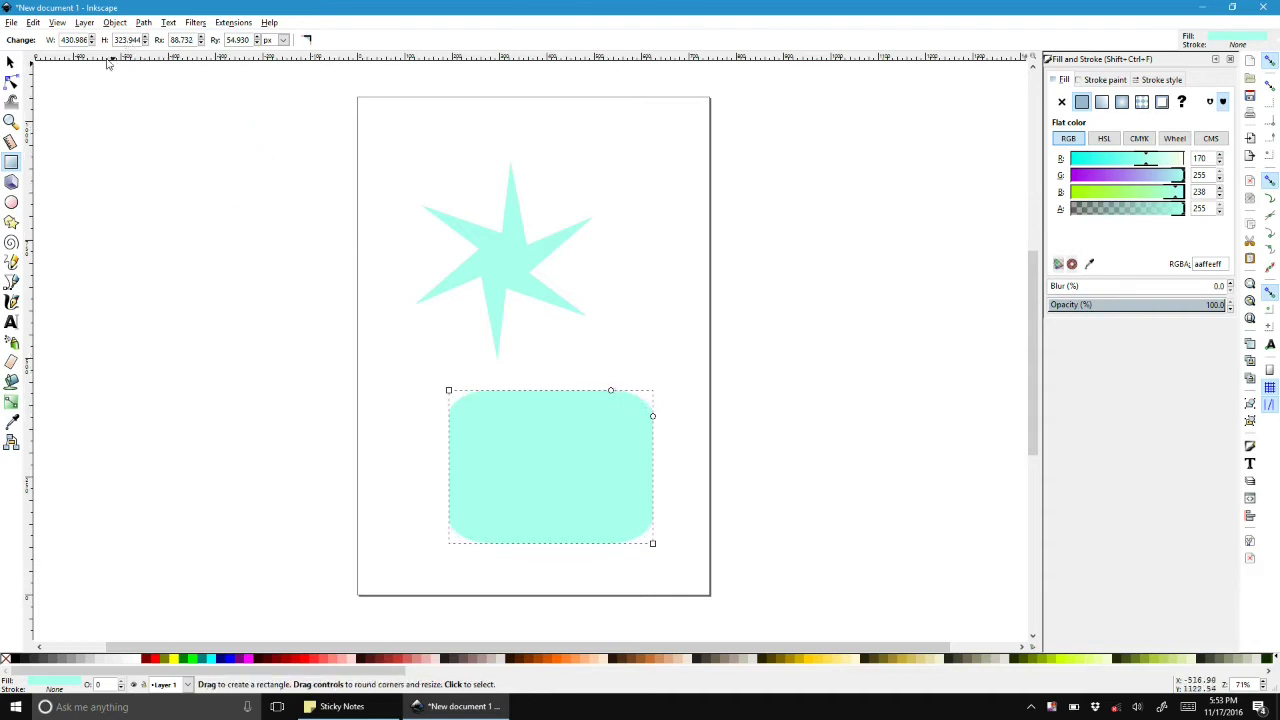
- Convert the rounded rectangle to a path and drag its nodes into a notched, wavy top
left_click(120, 25)
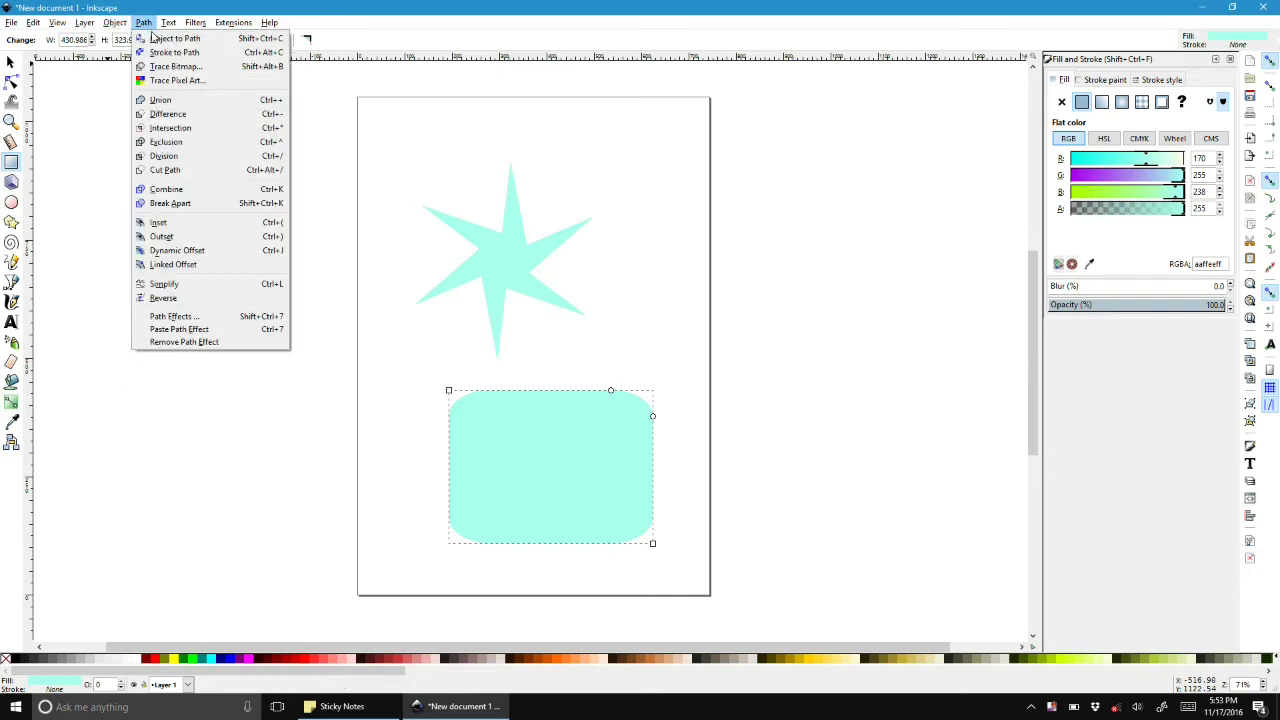
left_click(155, 38)
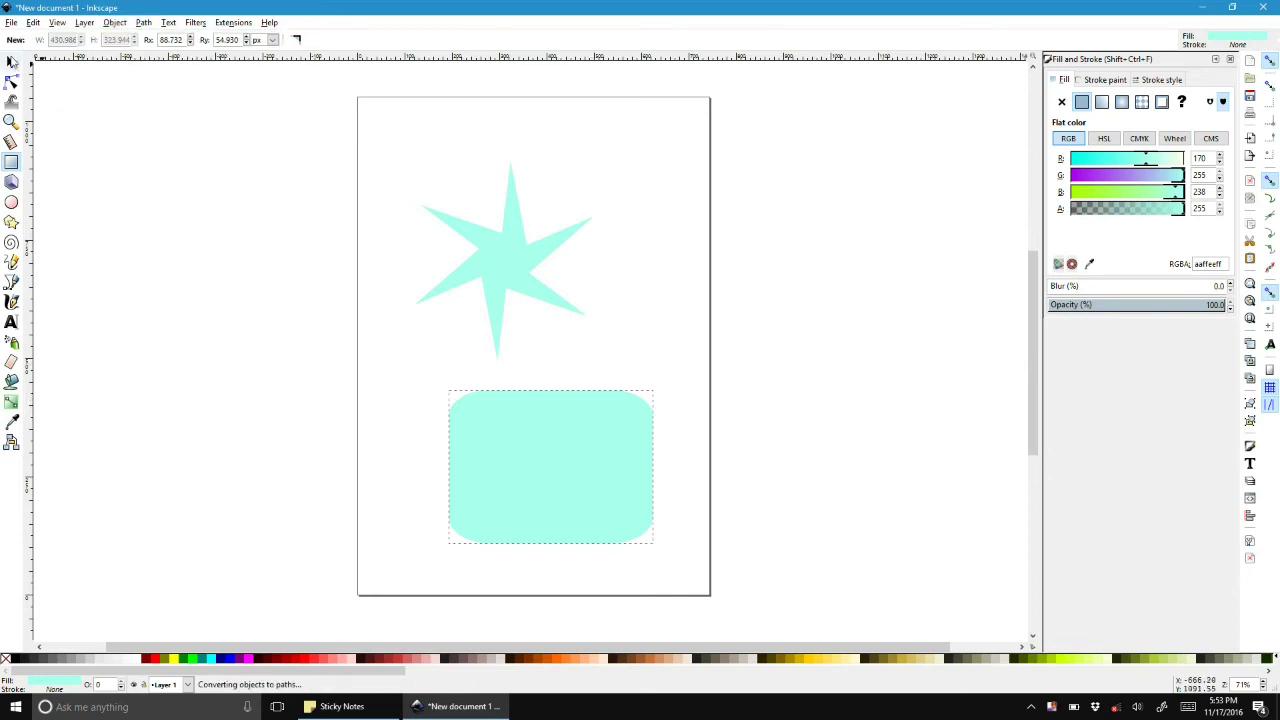
left_click(11, 62)
key("n")
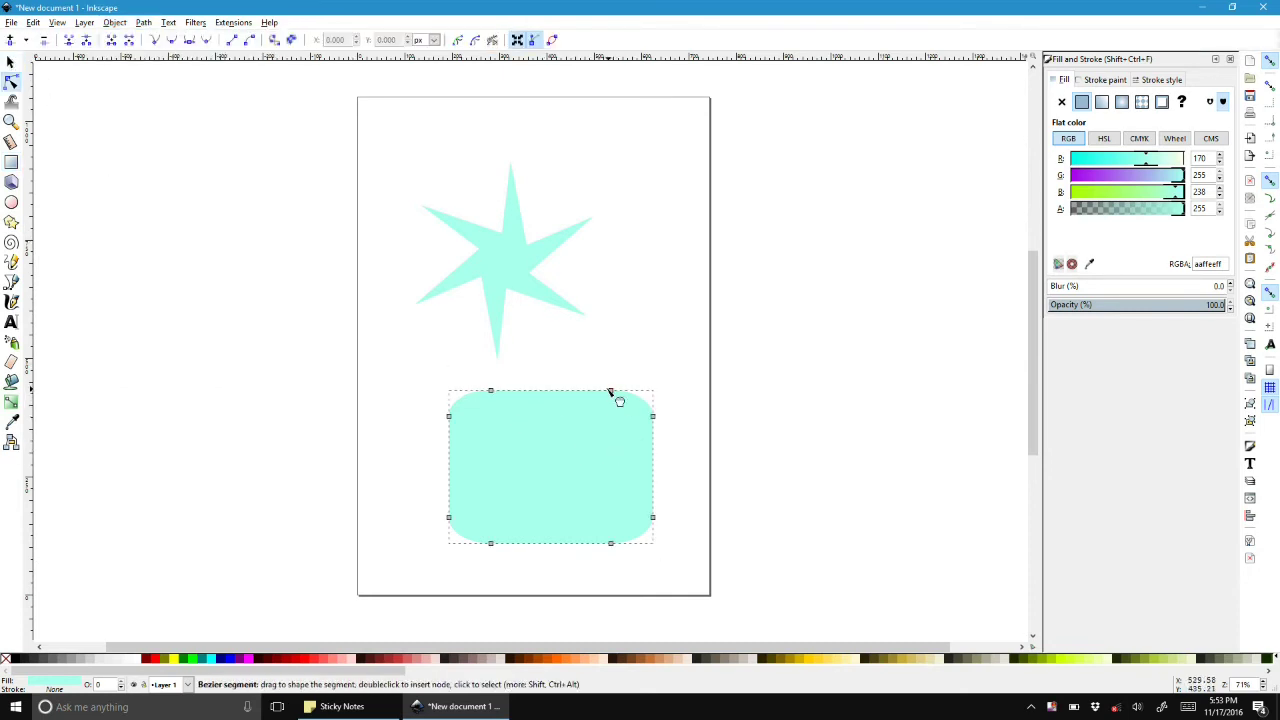
left_click_drag(606, 400, 562, 403)
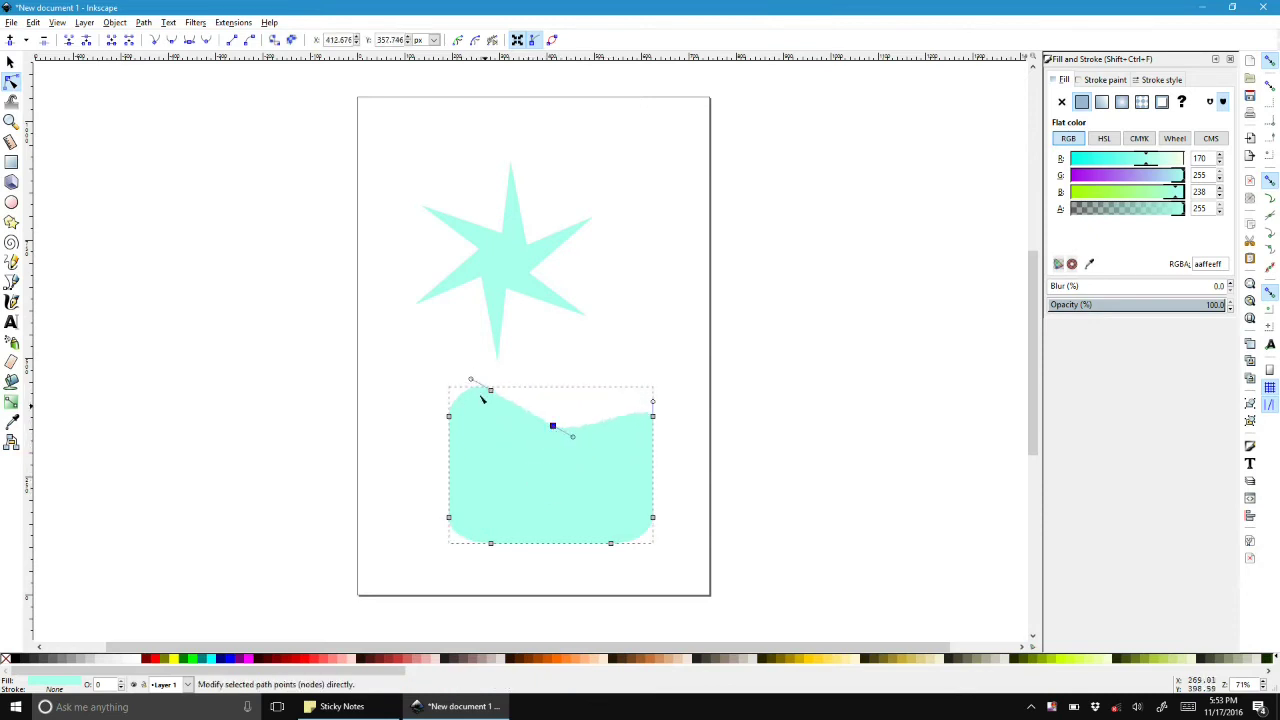
mouse_move(477, 382)
left_mouse_down()
mouse_move(386, 329)
mouse_move(490, 390)
left_mouse_up()
- Undo the notch edits and delete the rectangle, leaving only the star
key("ctrl+z")
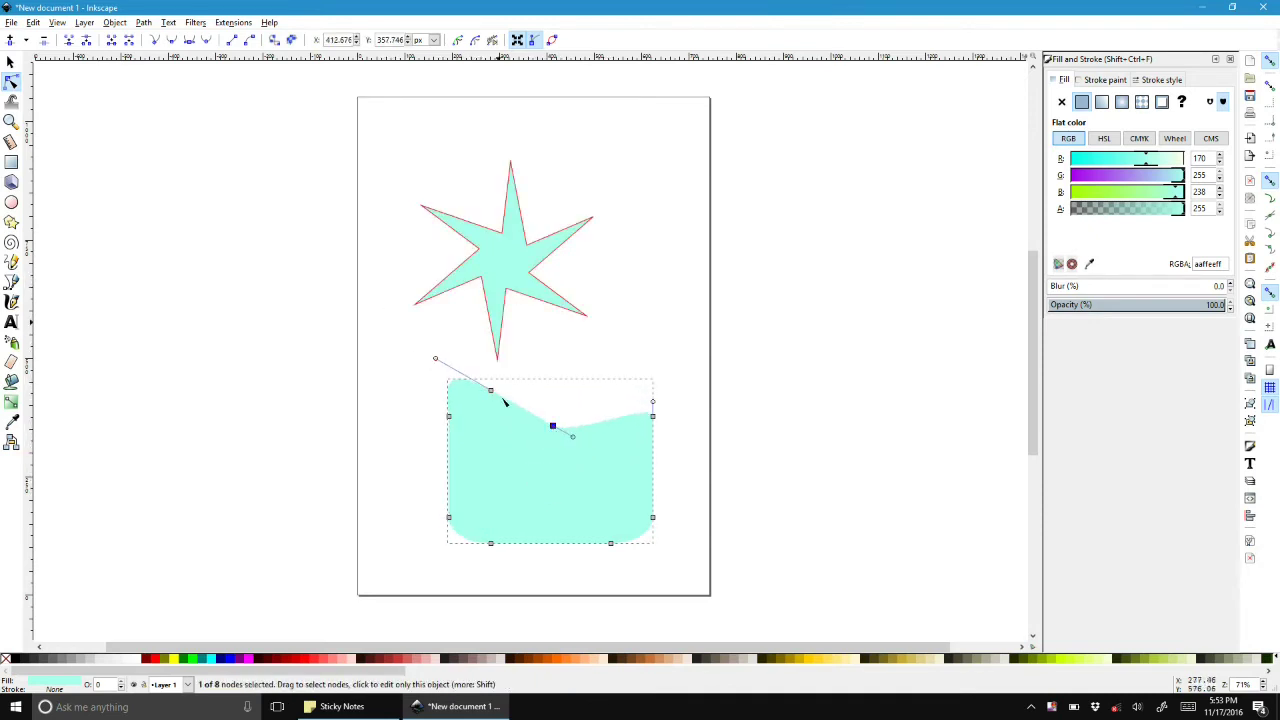
mouse_move(572, 436)
left_mouse_down()
mouse_move(571, 449)
mouse_move(560, 430)
left_mouse_up()
left_click_drag(540, 497, 583, 491)
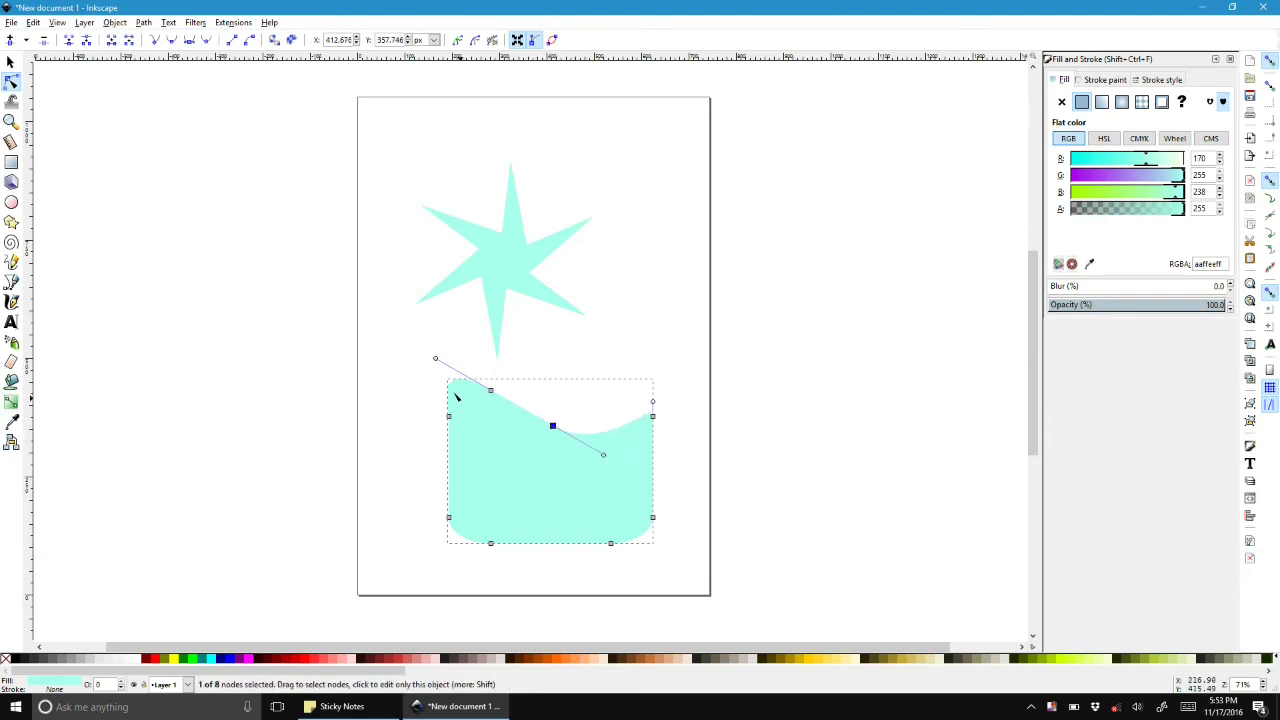
key("ctrl+z")
key("ctrl+z")
key("ctrl+z")
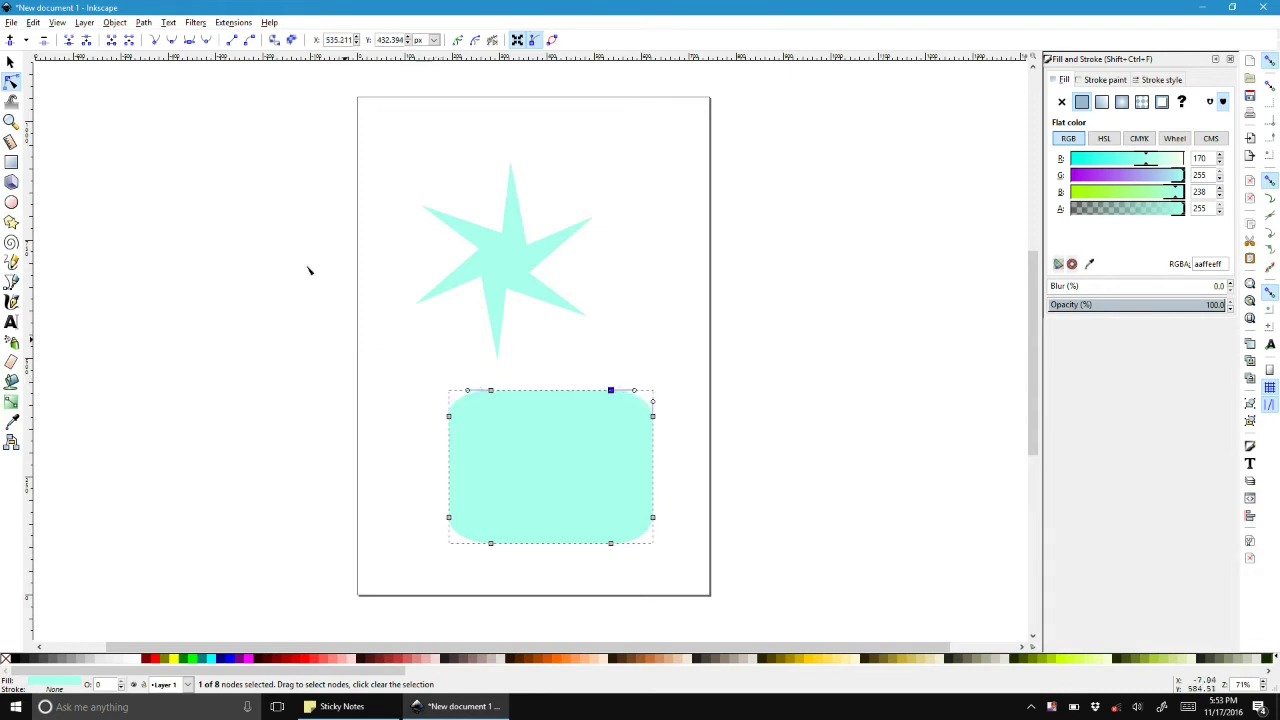
left_click(10, 62)
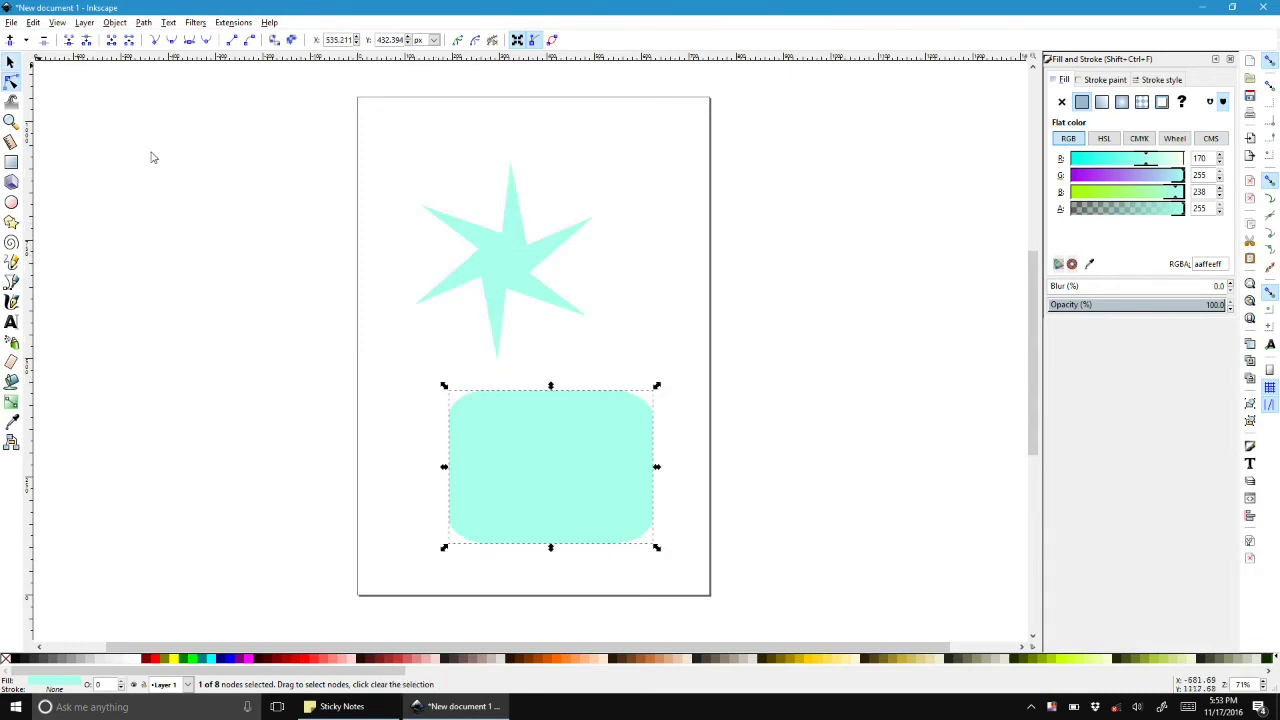
key("Delete")
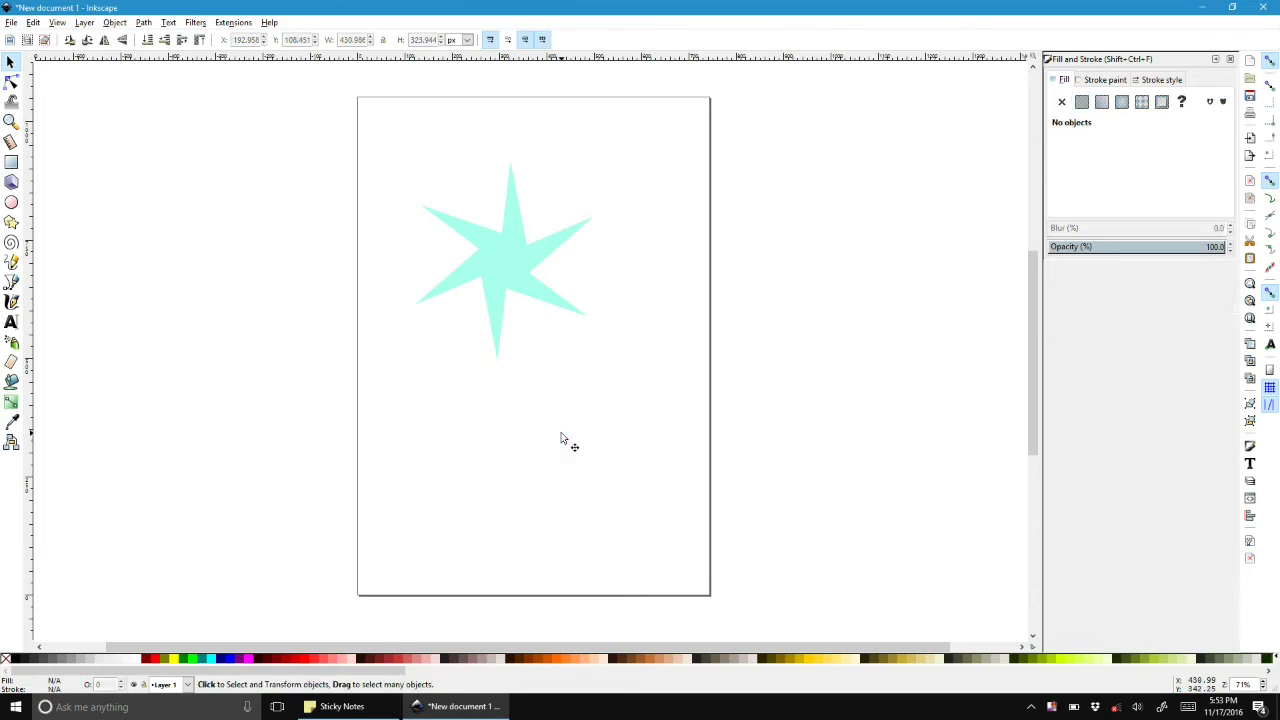
- Select the star and try green palette swatches and a radial gradient before returning to flat fill
left_click(531, 292)
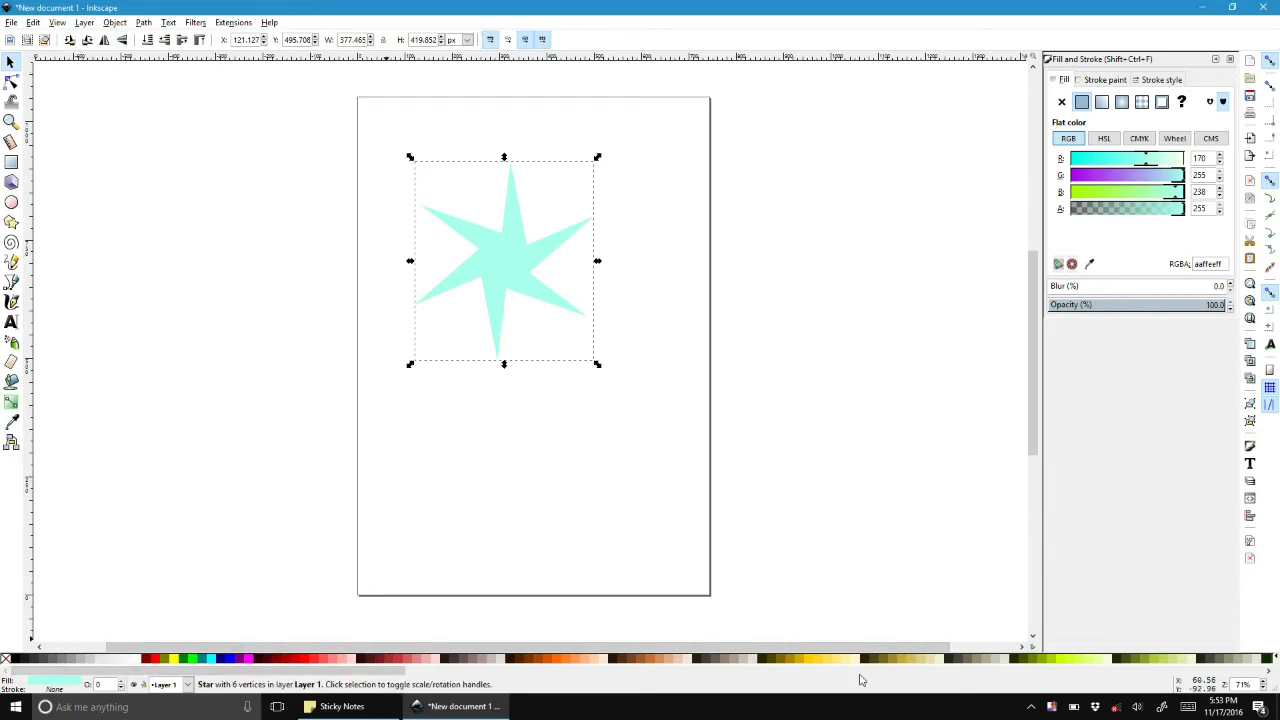
left_click_drag(373, 672, 655, 671)
left_click(860, 663)
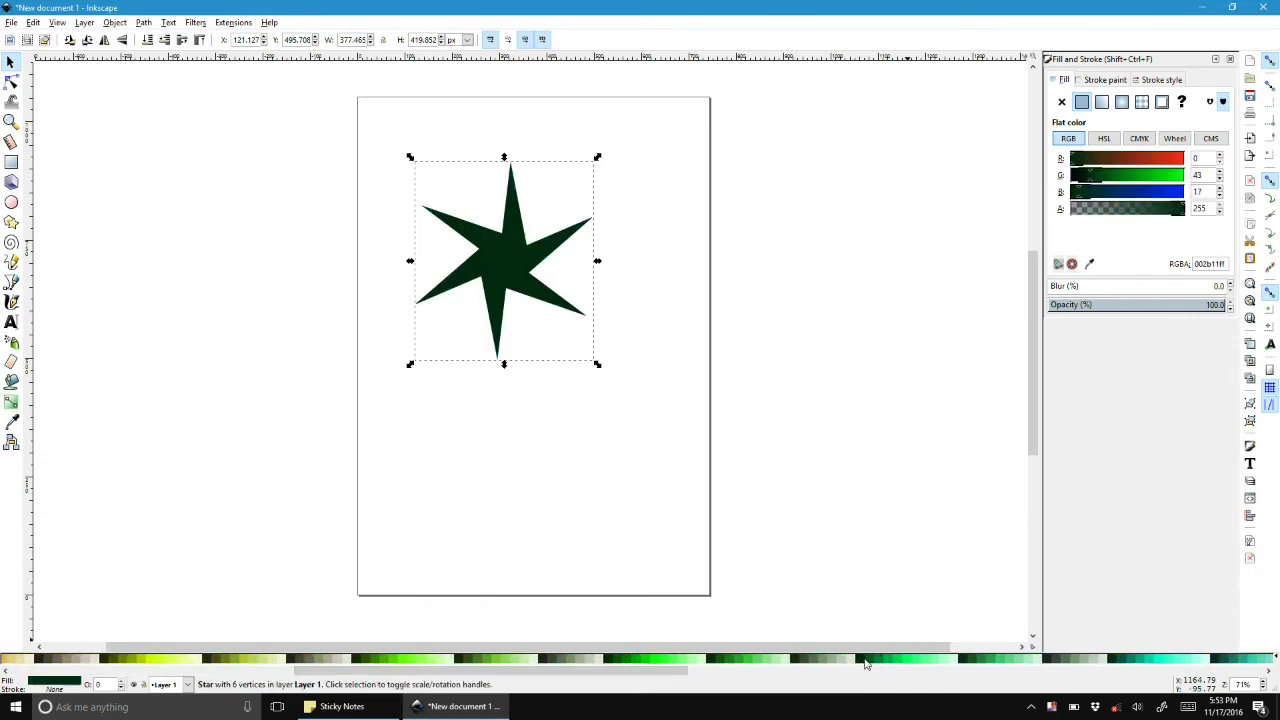
left_click(877, 663)
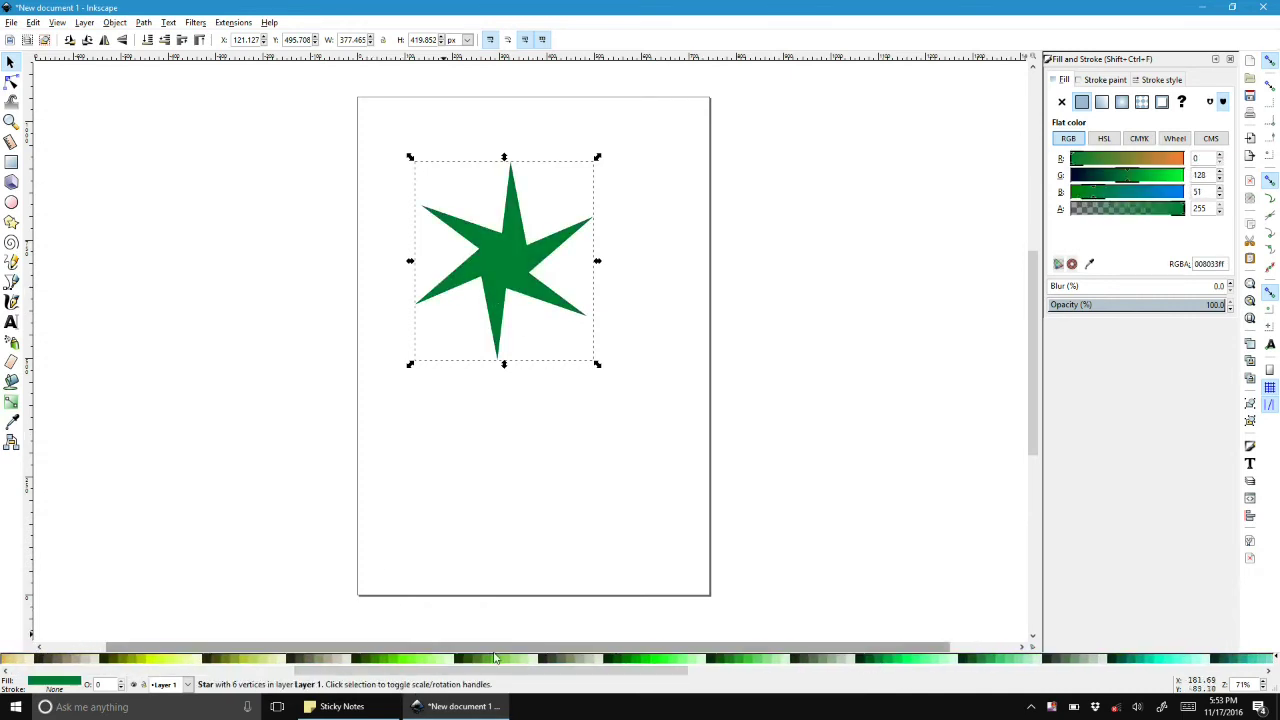
left_click(521, 662)
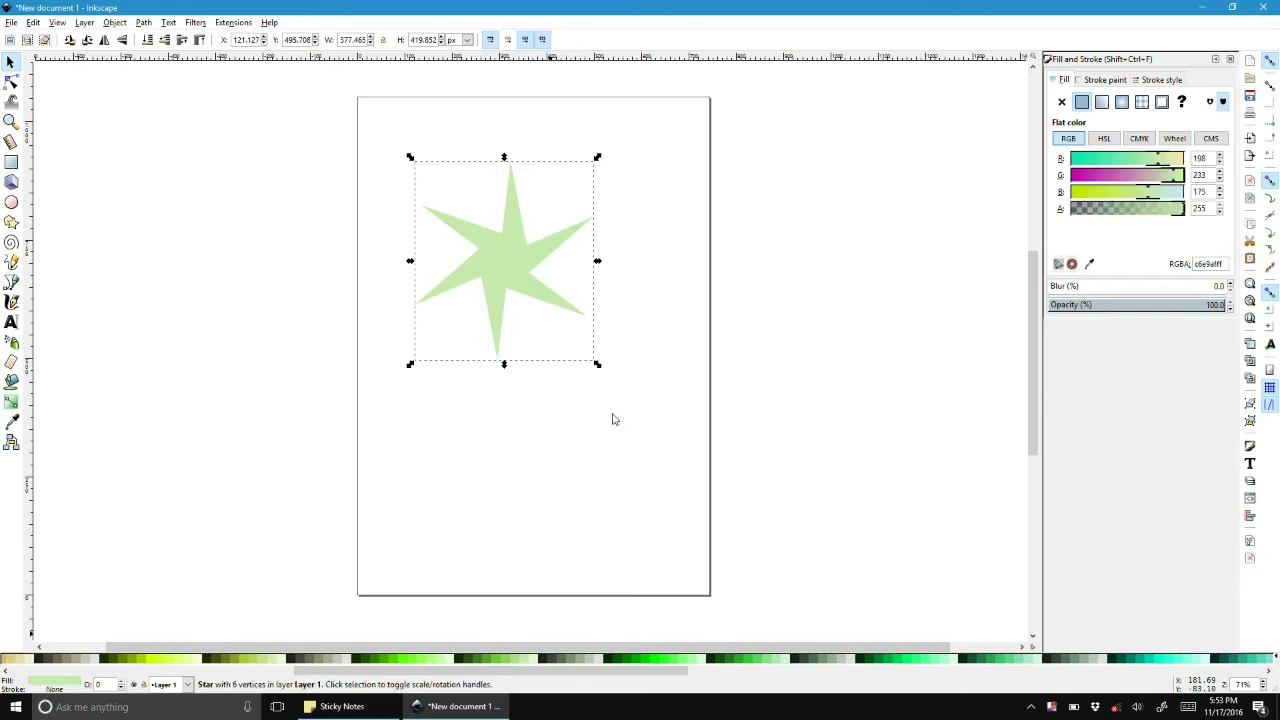
left_click(1119, 103)
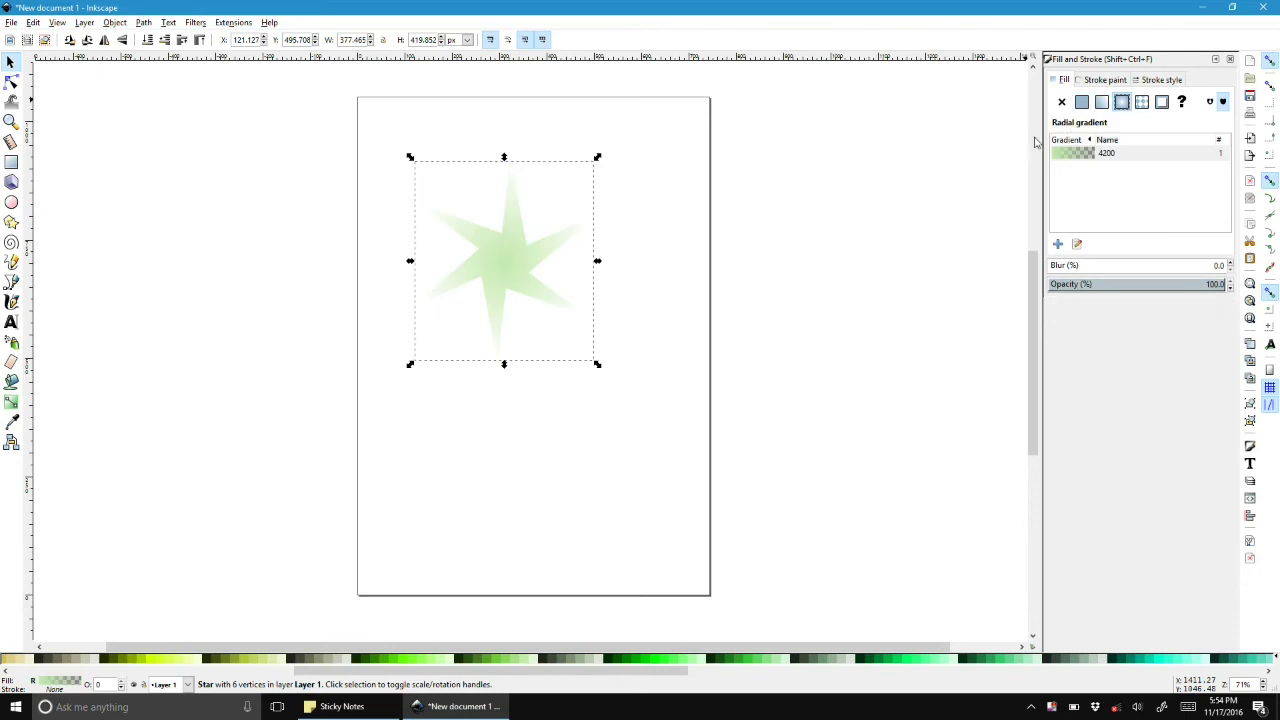
left_click(1080, 102)
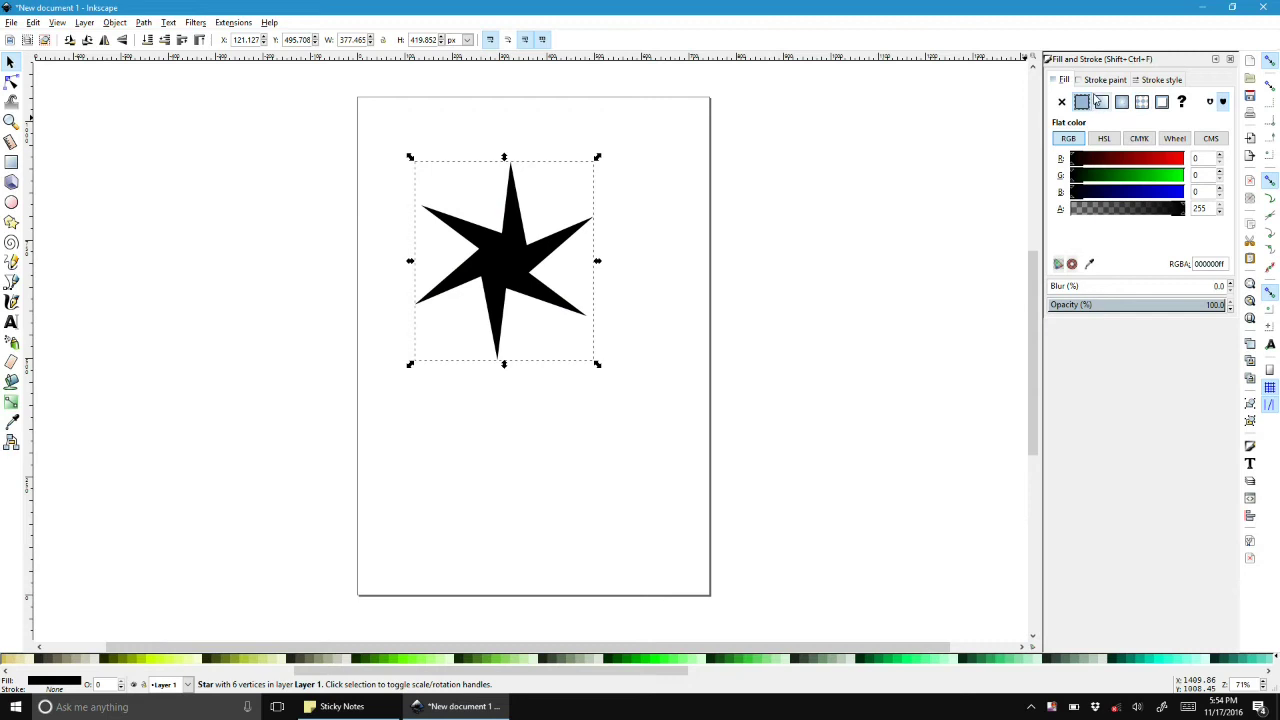
- Set the star's flat fill to a pale tan with the RGB sliders
left_click(1154, 160)
left_click(1148, 175)
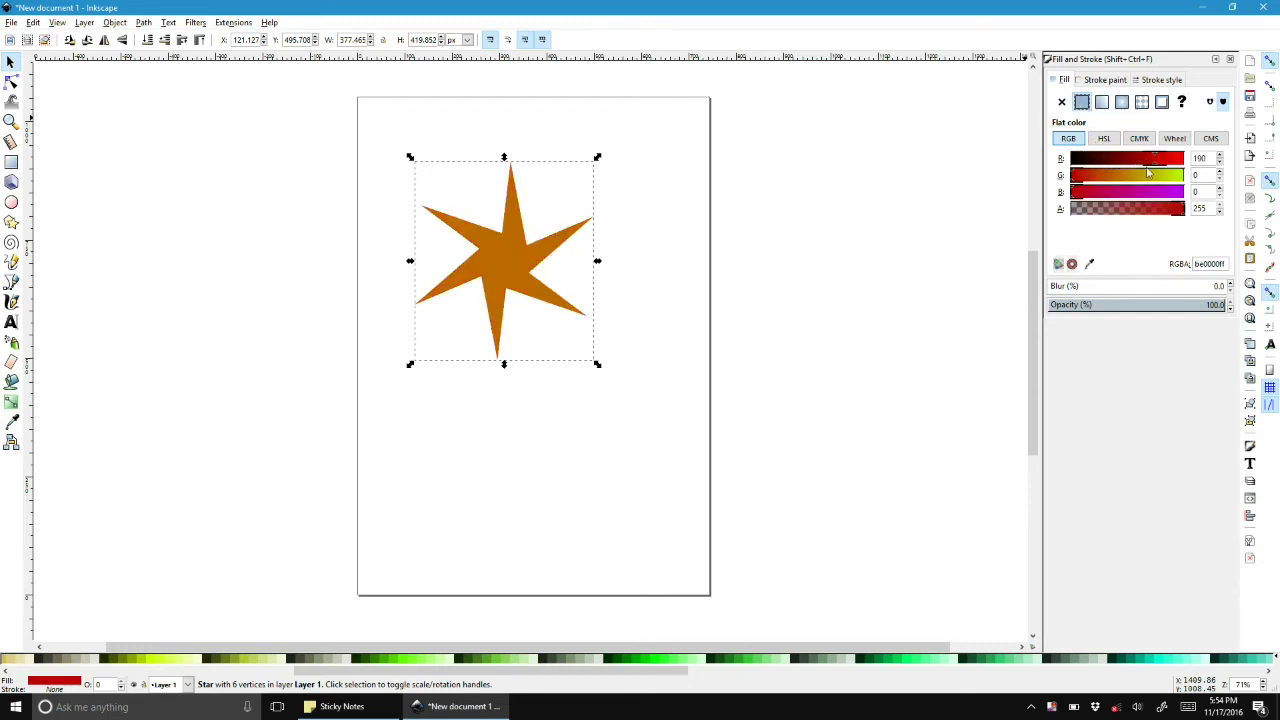
left_click(1140, 191)
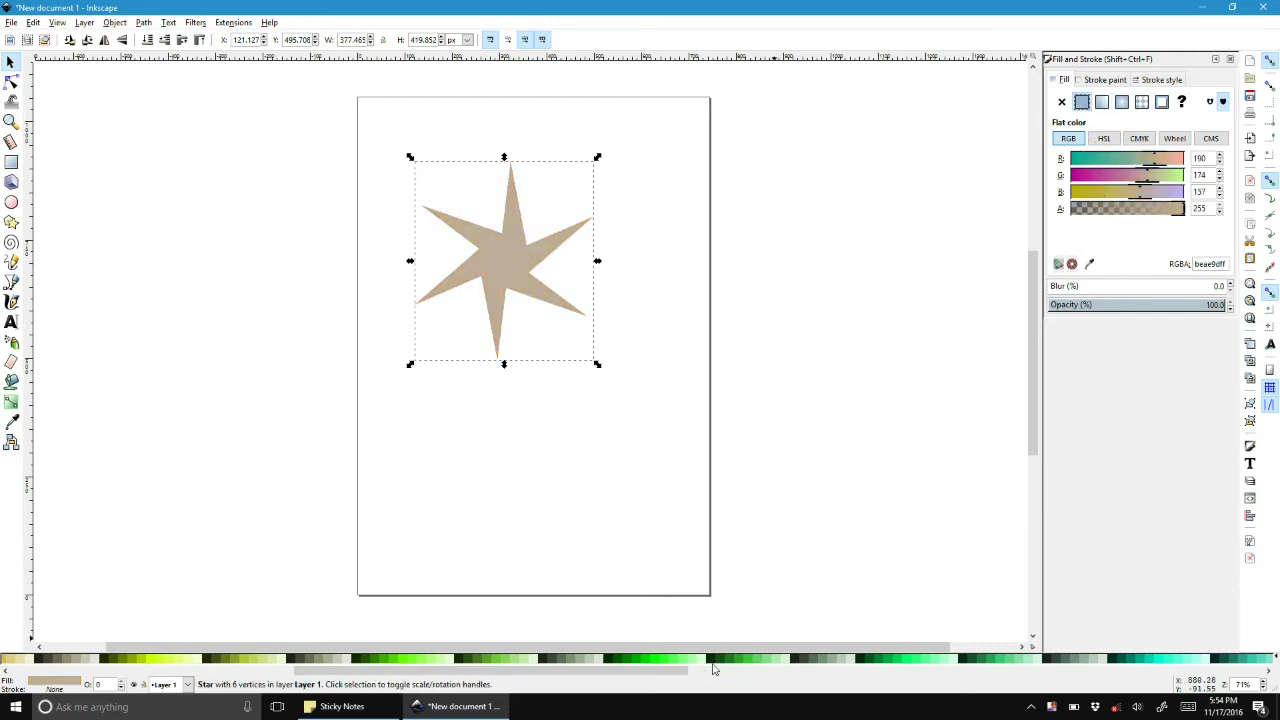
left_click(1168, 160)
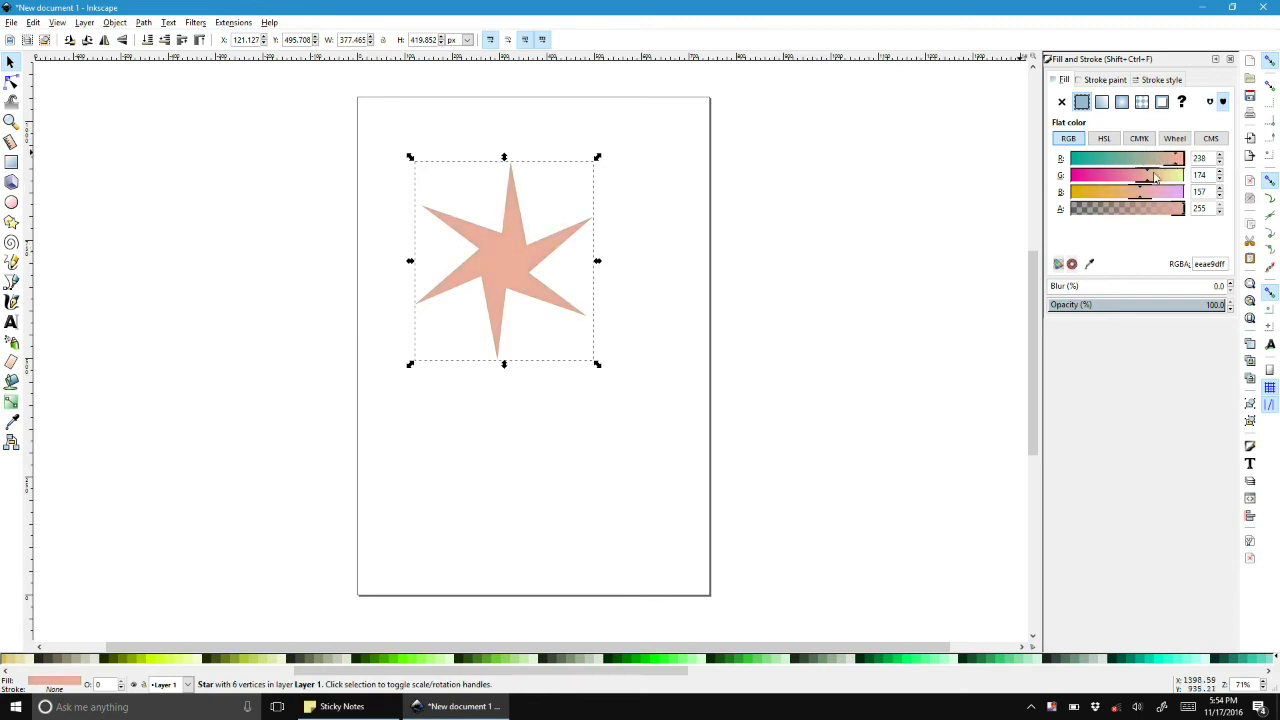
left_click(1101, 101)
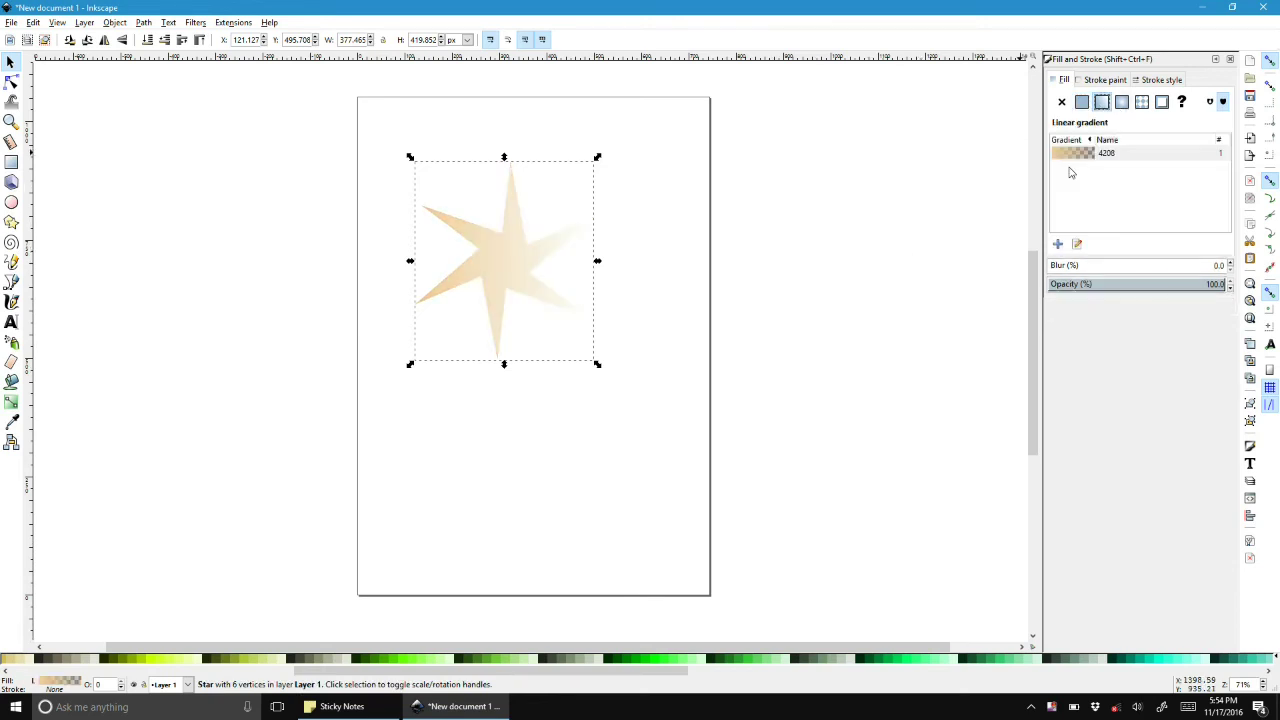
left_click(1081, 101)
left_click(1092, 83)
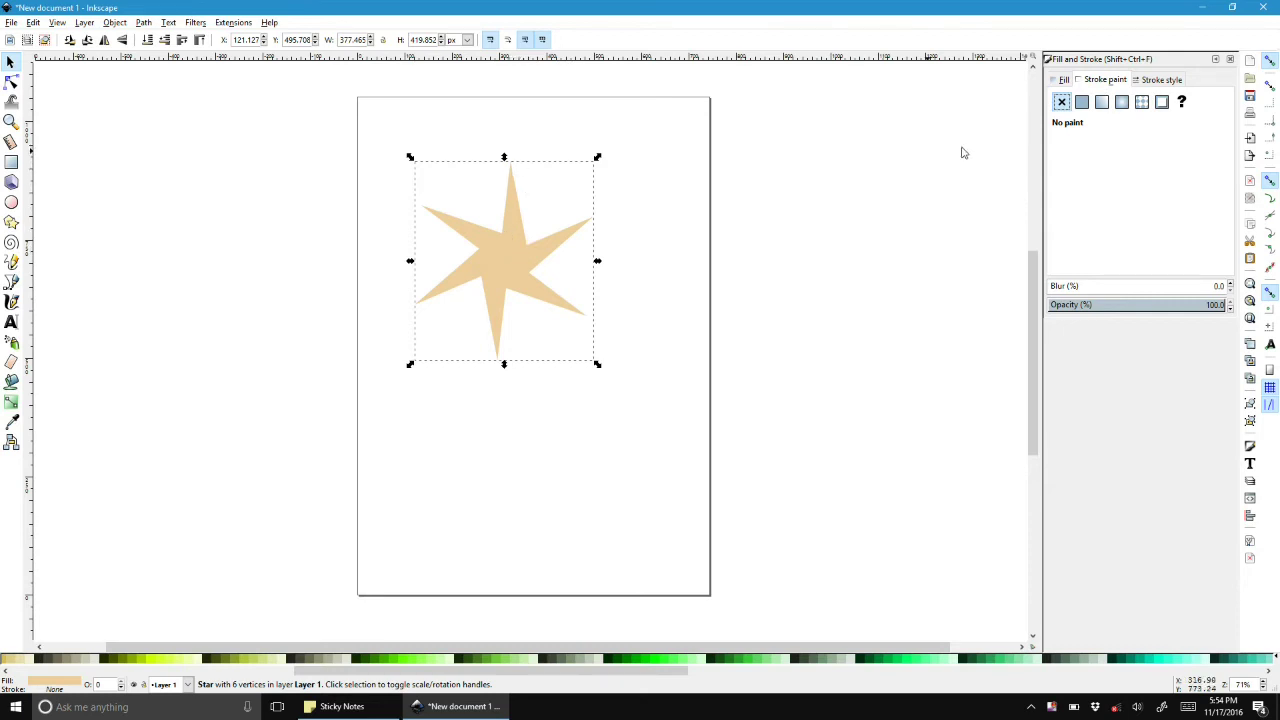
- Give the star a solid dark red outline, colour b50000ff (R 181)
left_click(1082, 104)
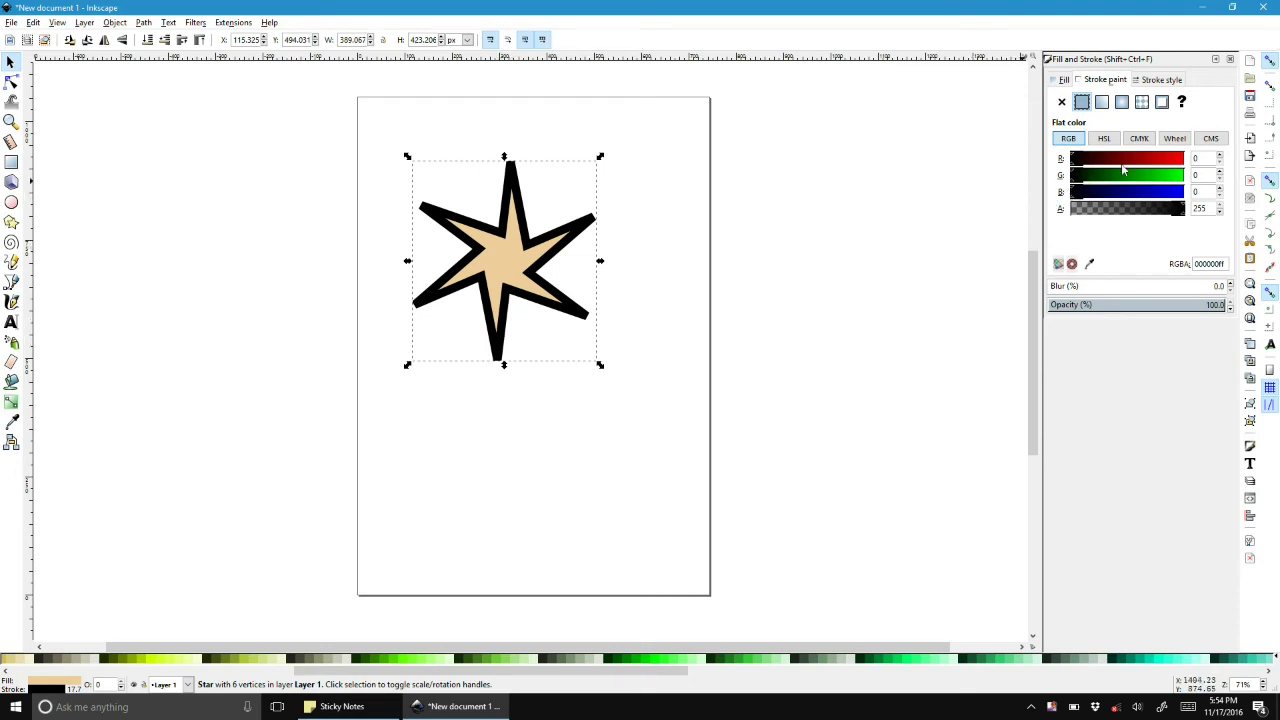
left_click_drag(1122, 170, 1151, 162)
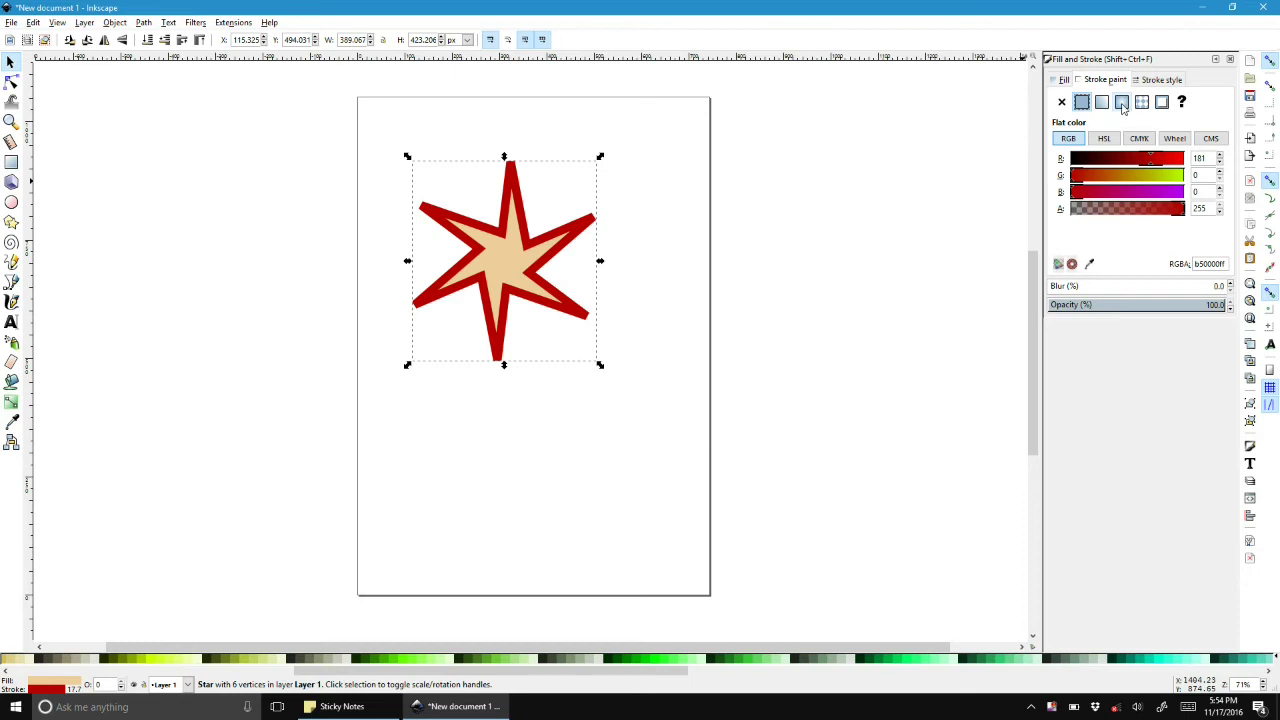
left_click(1122, 104)
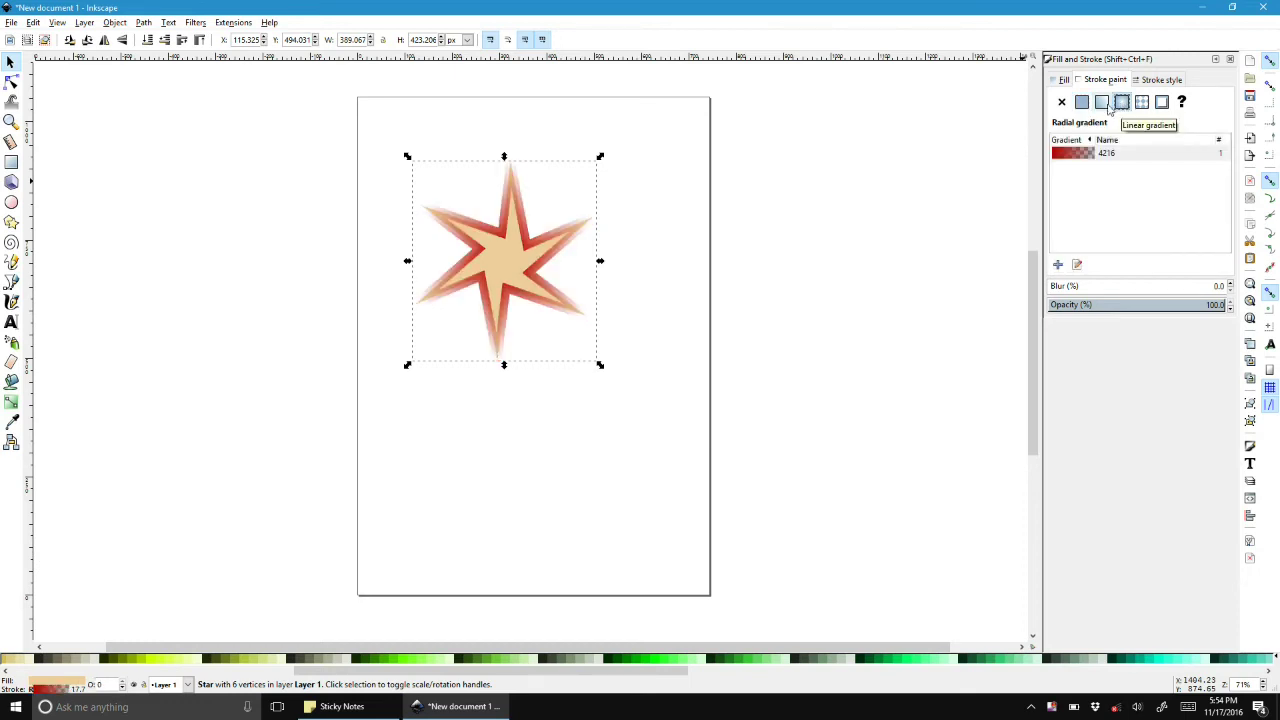
left_click(1104, 105)
left_click(1084, 104)
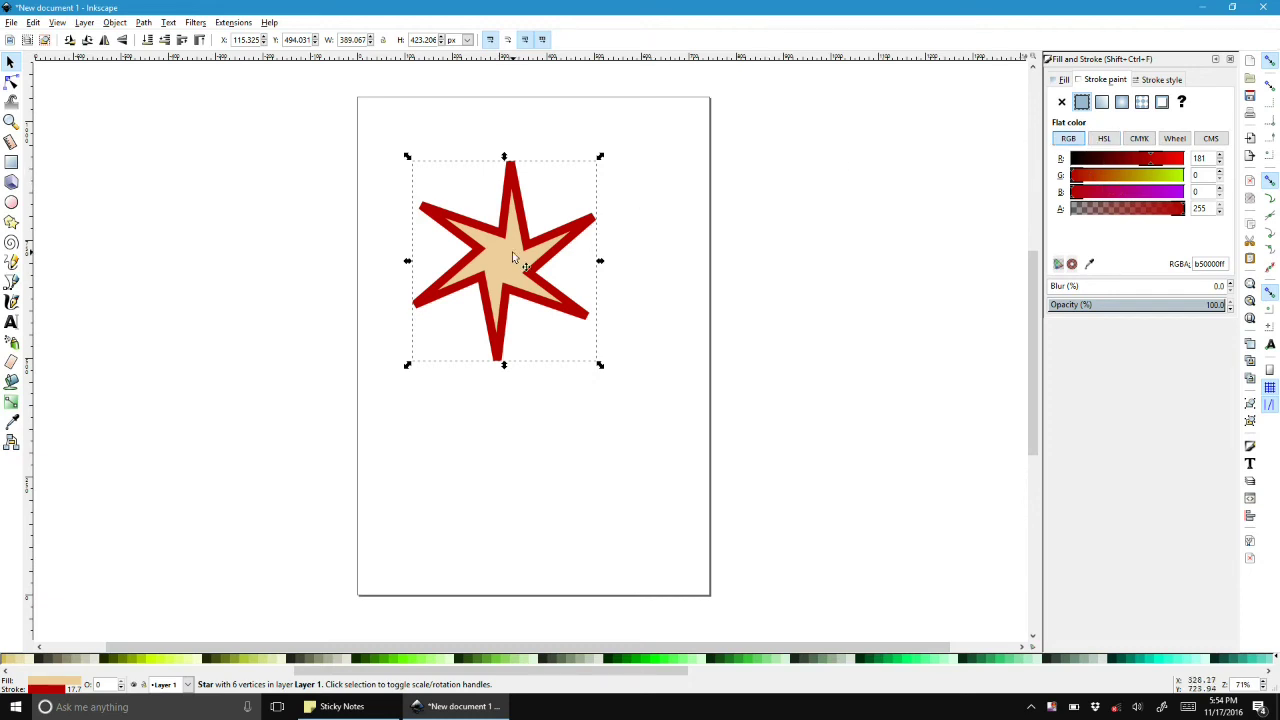
- Deselect the star, then reselect it with the Selector tool
key("shift+F9")
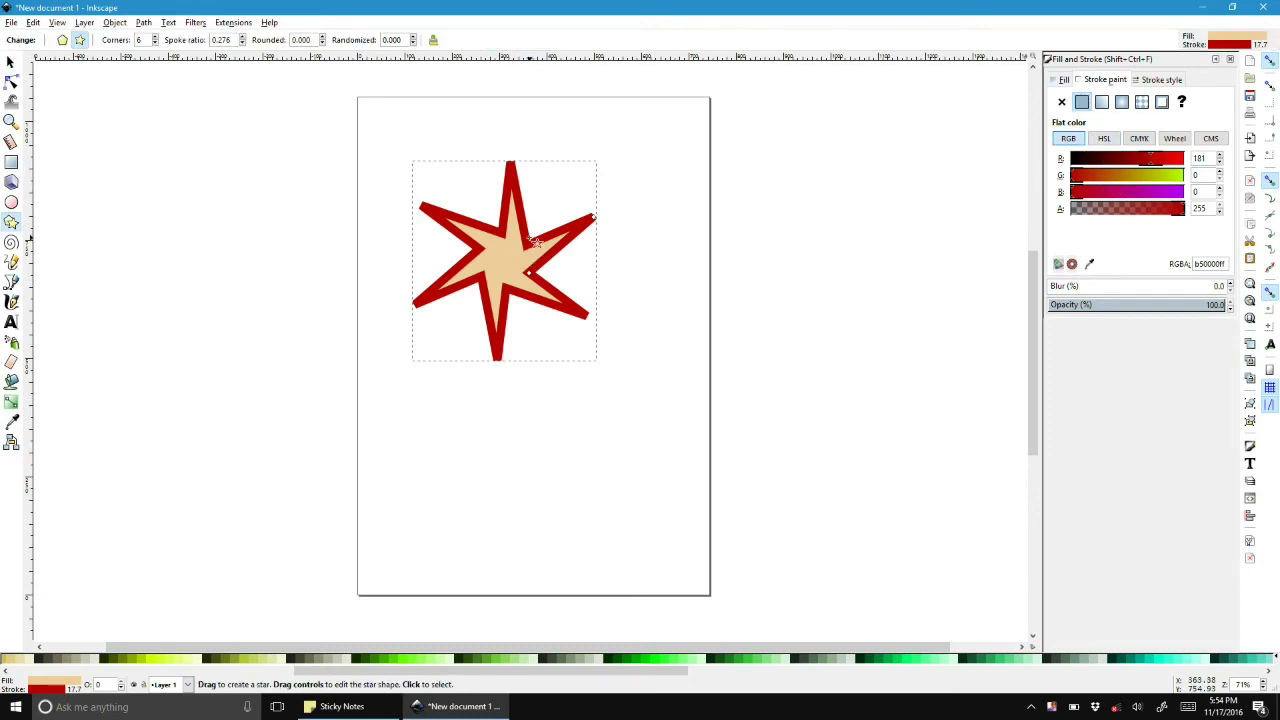
left_click(708, 158)
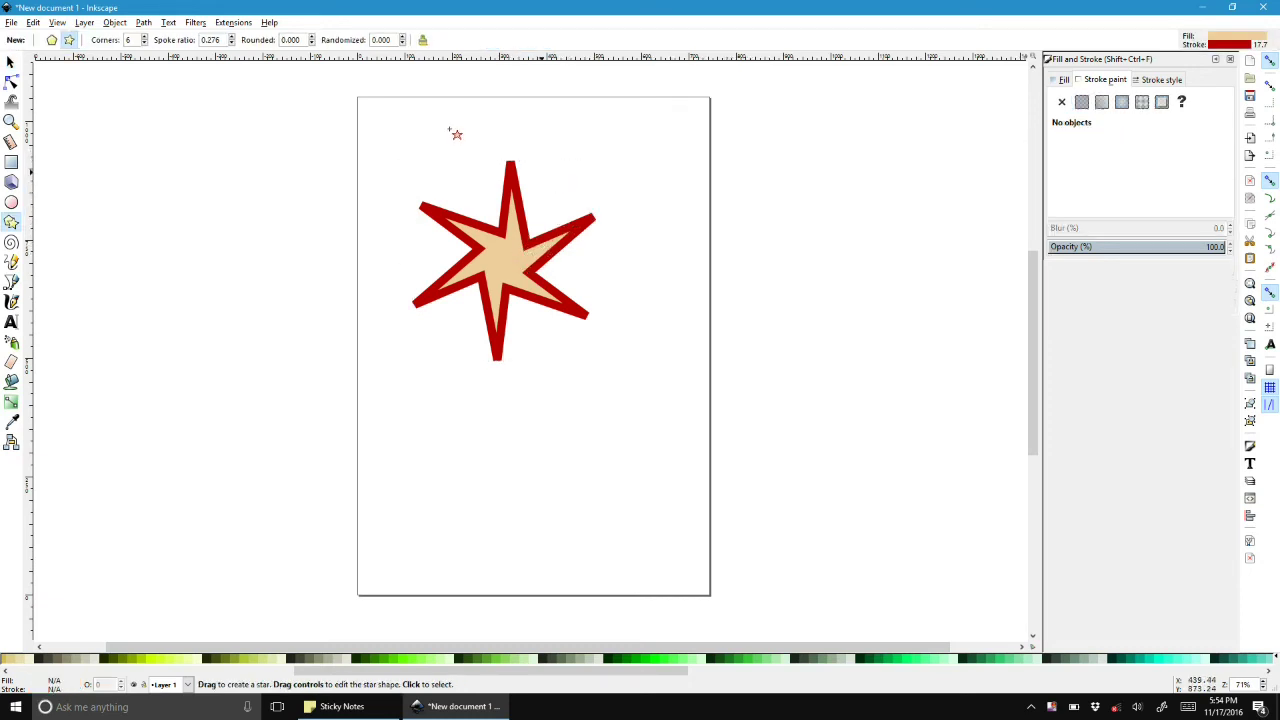
left_click(10, 62)
left_click(511, 230)
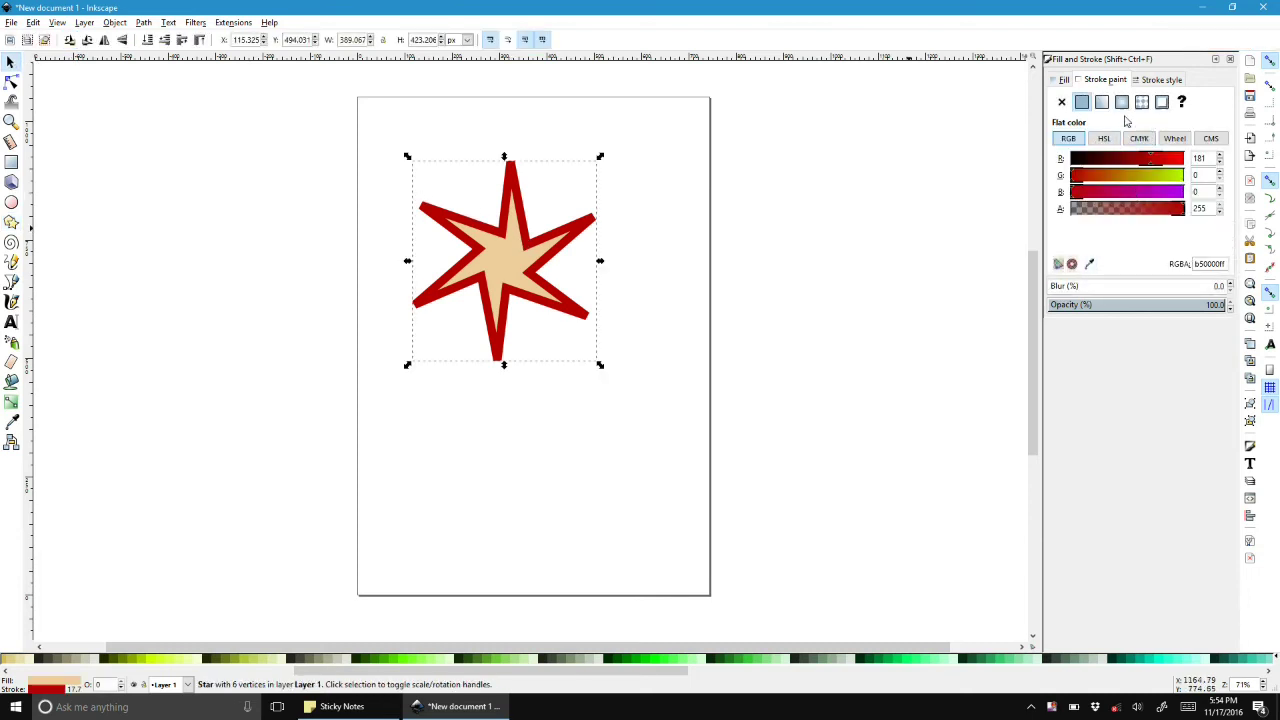
- In Stroke style, try round, square and flat caps on the star's outline
left_click(1157, 84)
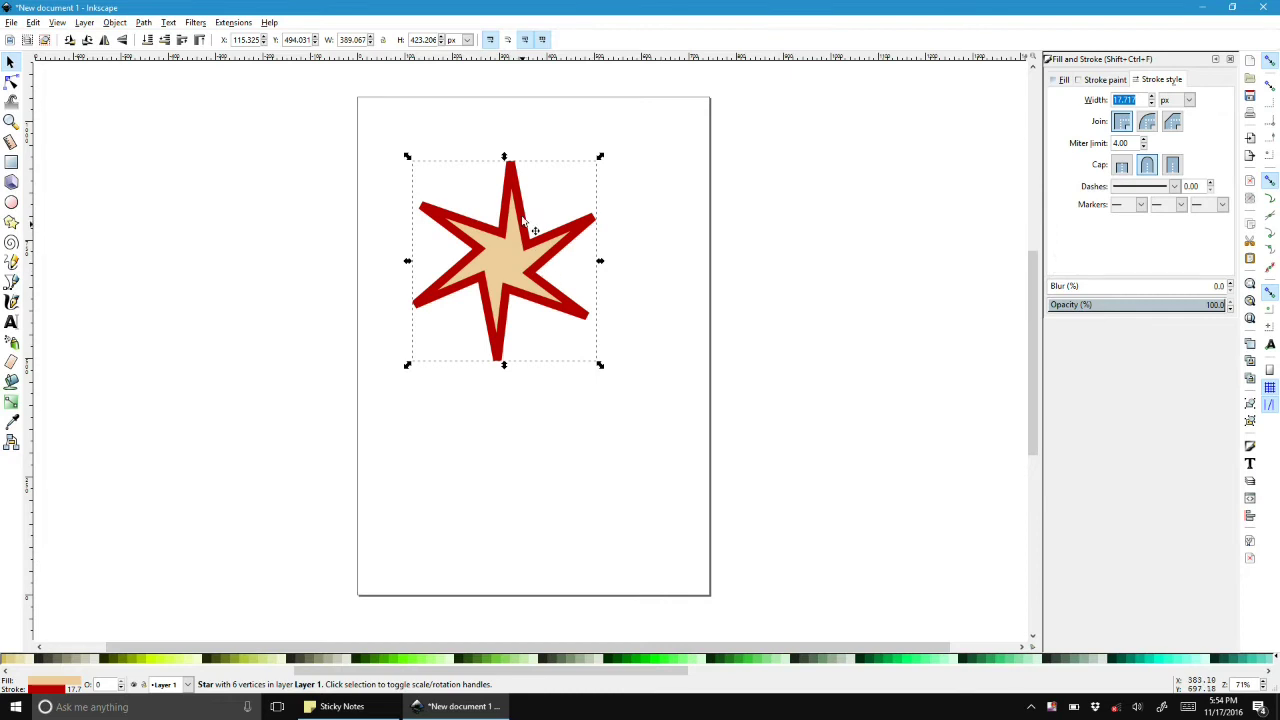
left_click(1147, 170)
left_click(1173, 166)
left_click(1122, 166)
left_click(1148, 122)
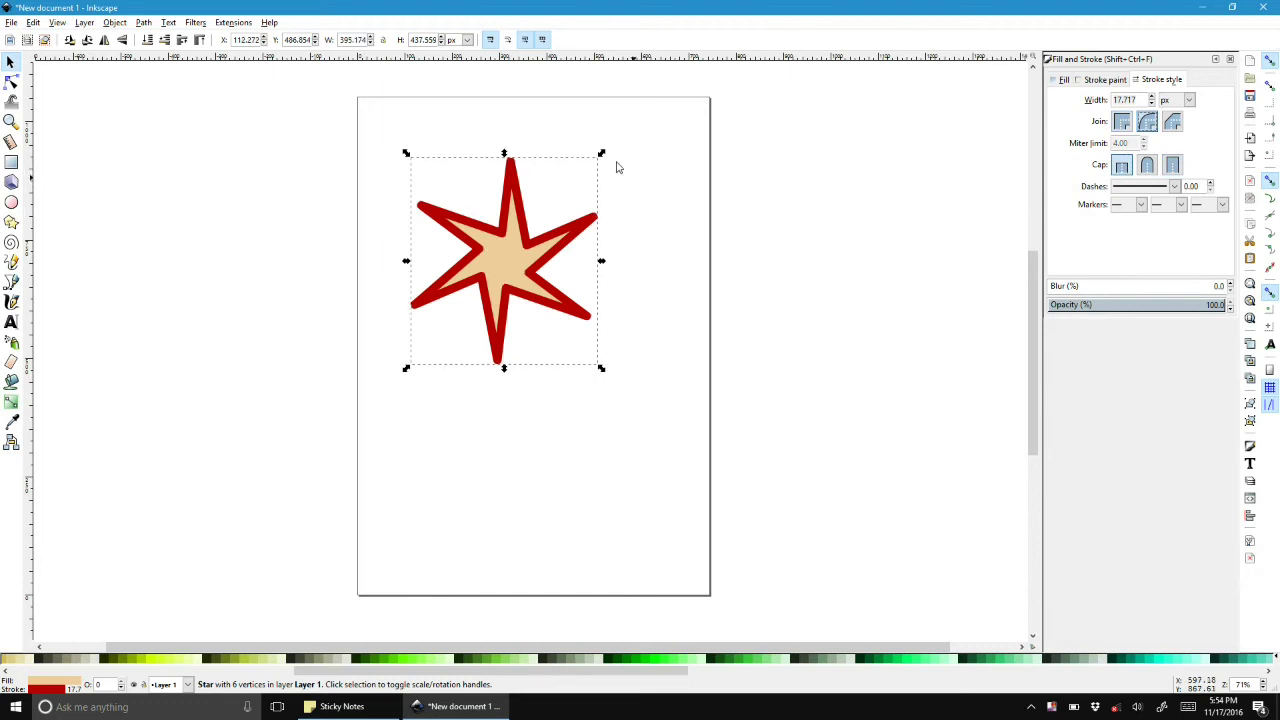
scroll(461, 261, "up", 1)
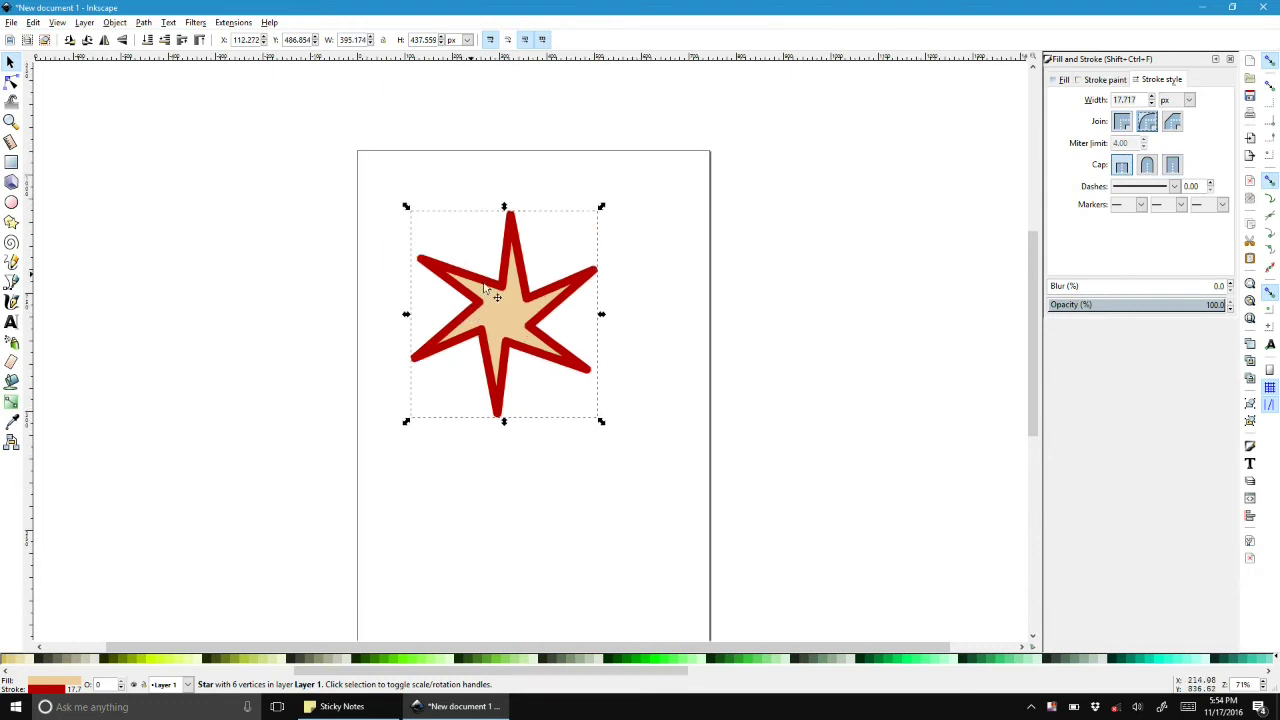
scroll(538, 288, "up", 3)
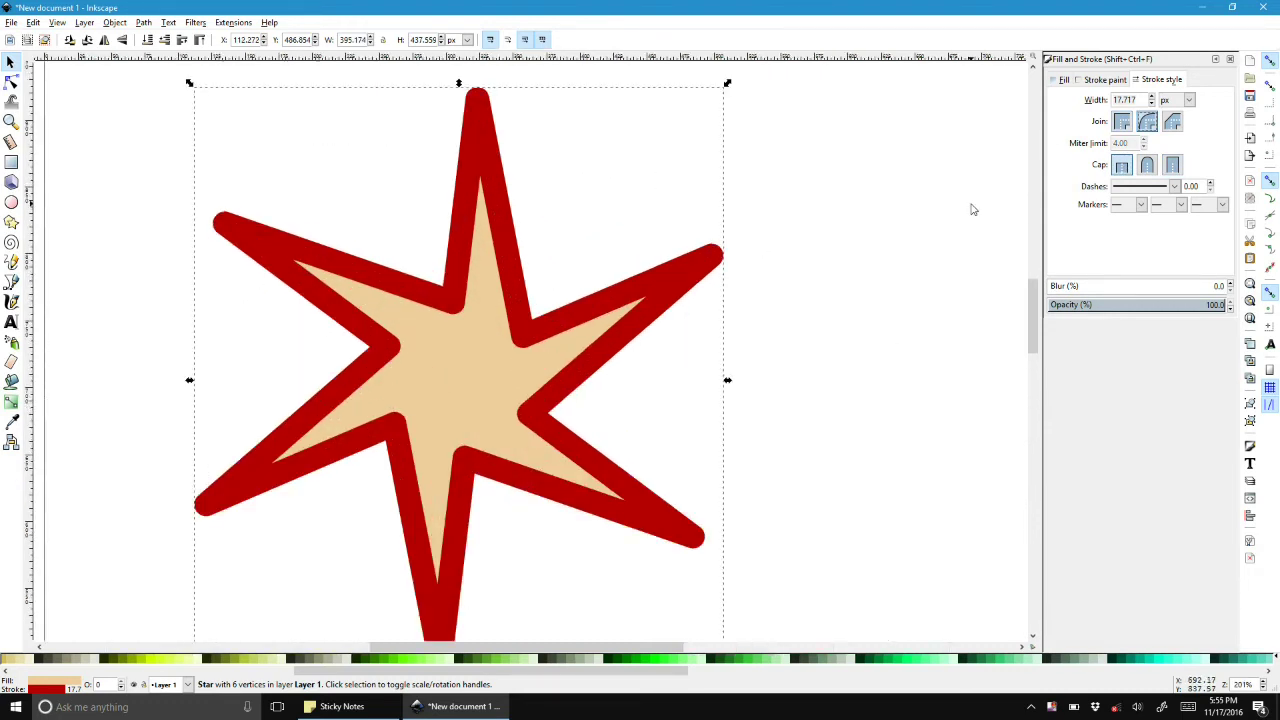
- Compare miter and bevel joins, then set the outline to Round join
left_click(1122, 121)
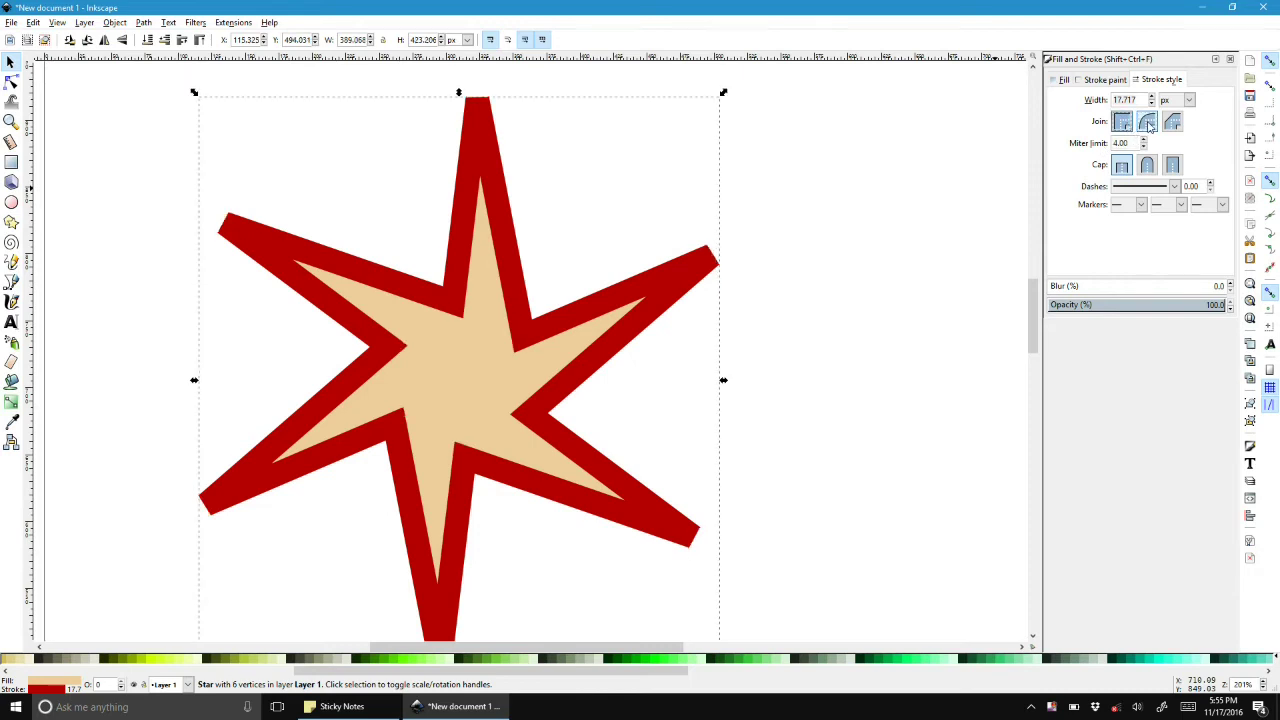
left_click(1148, 121)
left_click(1173, 121)
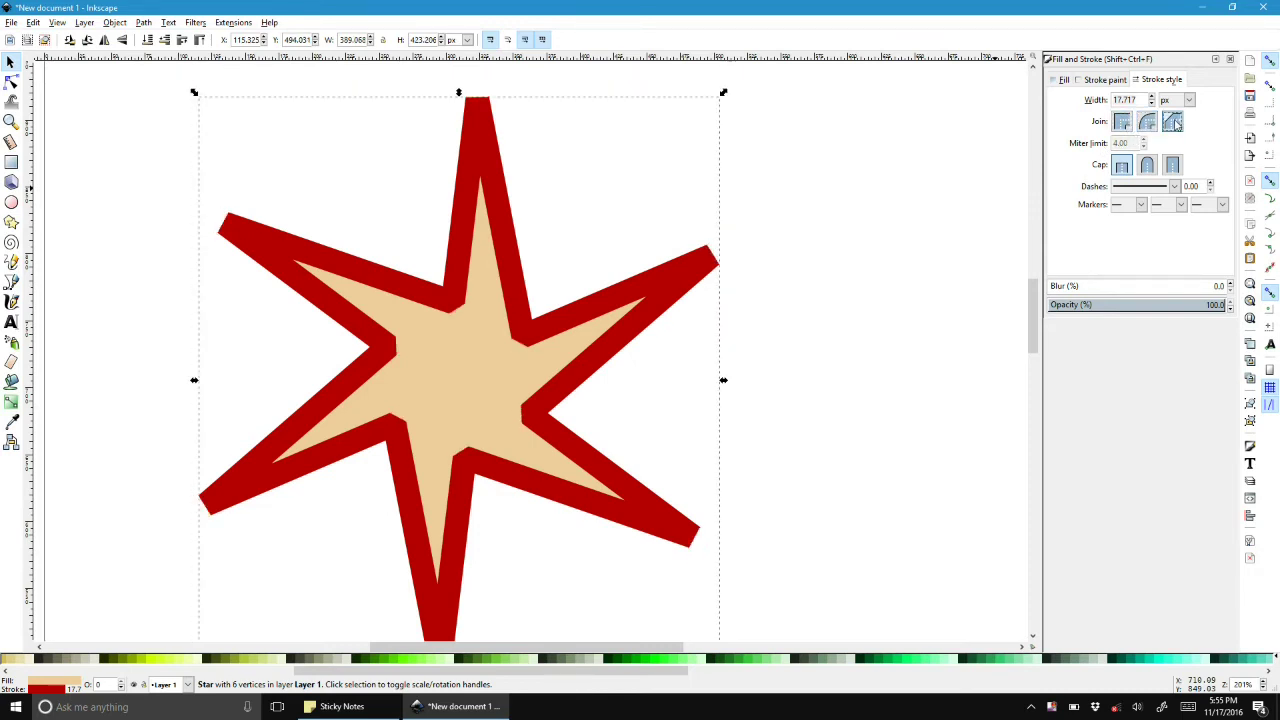
left_click(1123, 122)
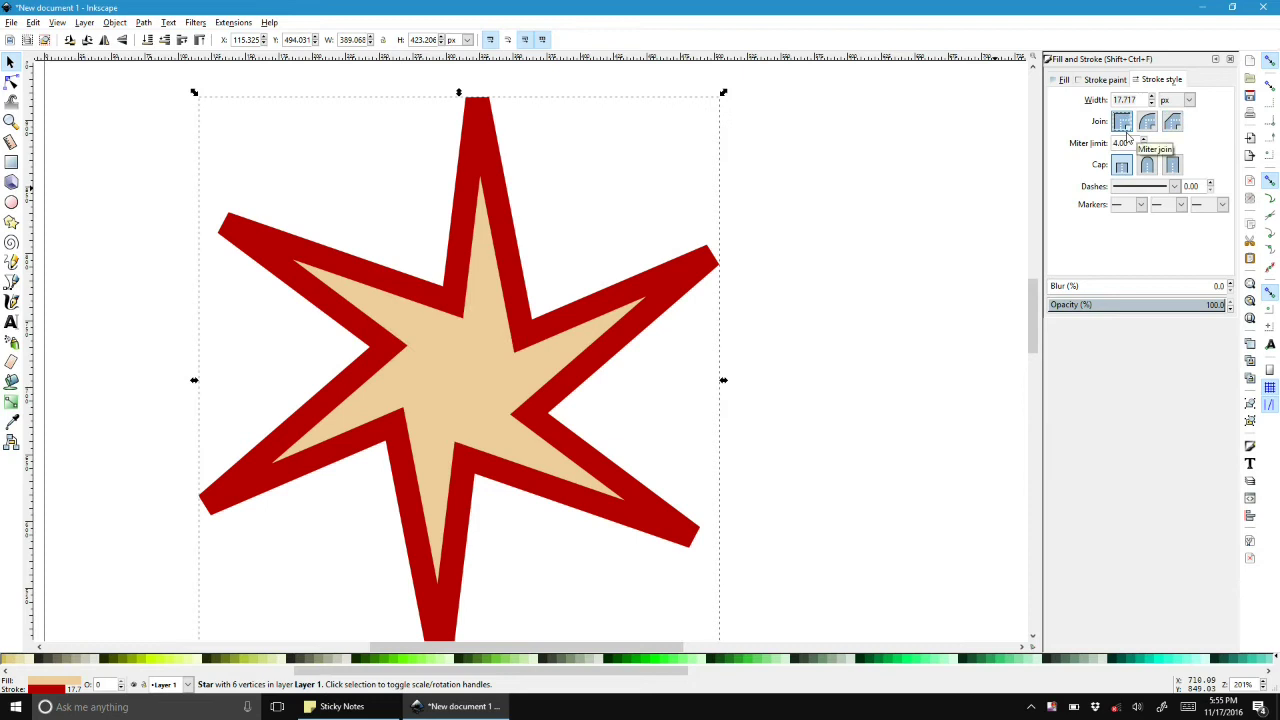
left_click(1173, 121)
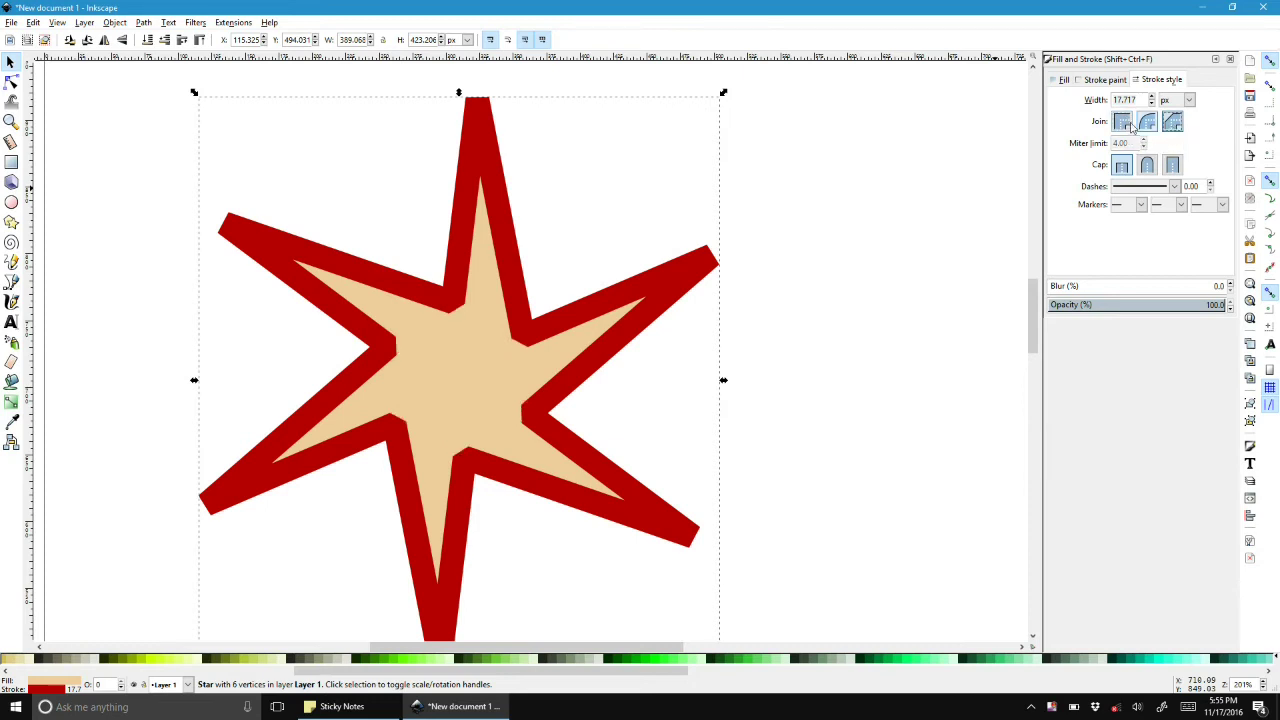
left_click(1130, 124)
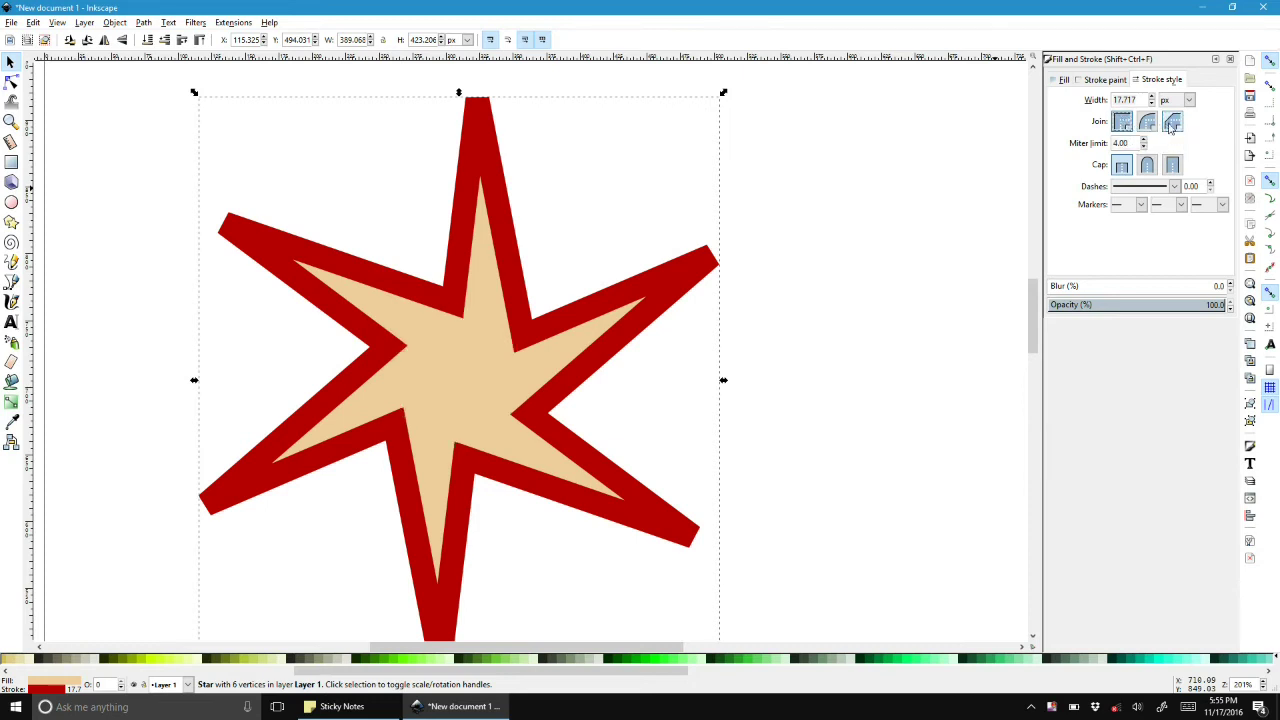
left_click(1148, 122)
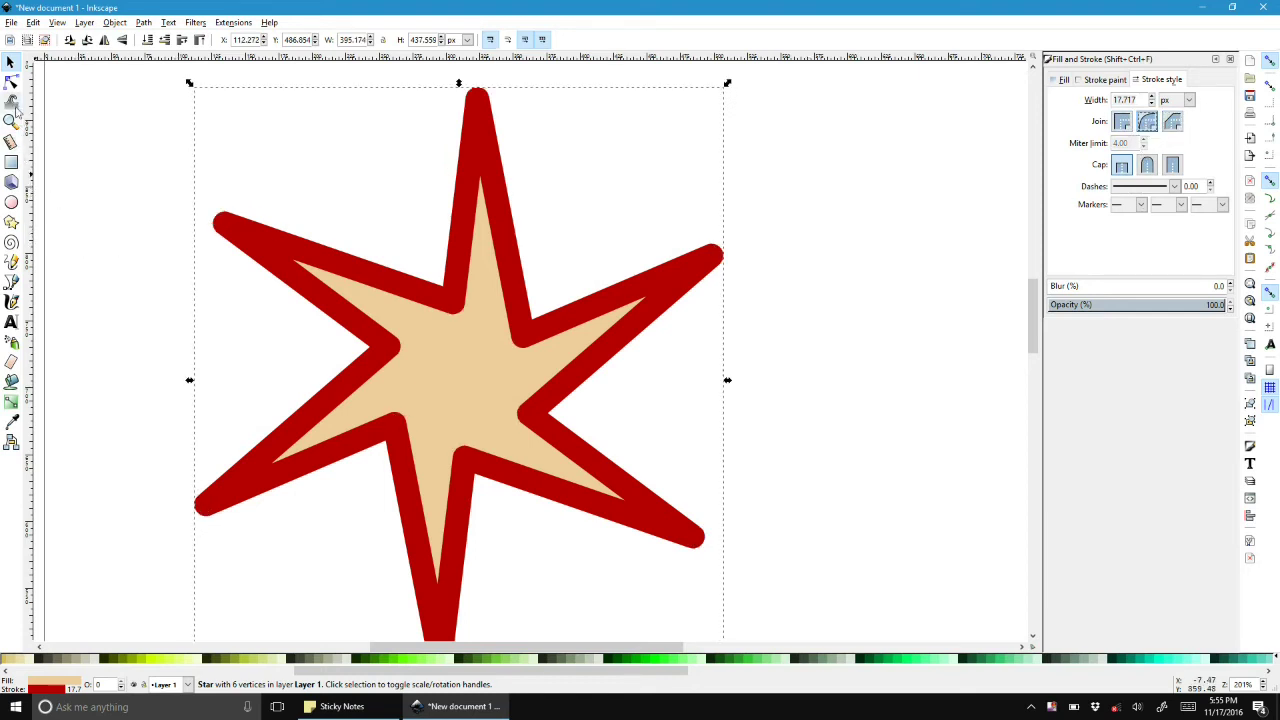
left_click(11, 281)
- Draw a straight line right of the star and set its stroke width to 6 px
left_click(636, 409)
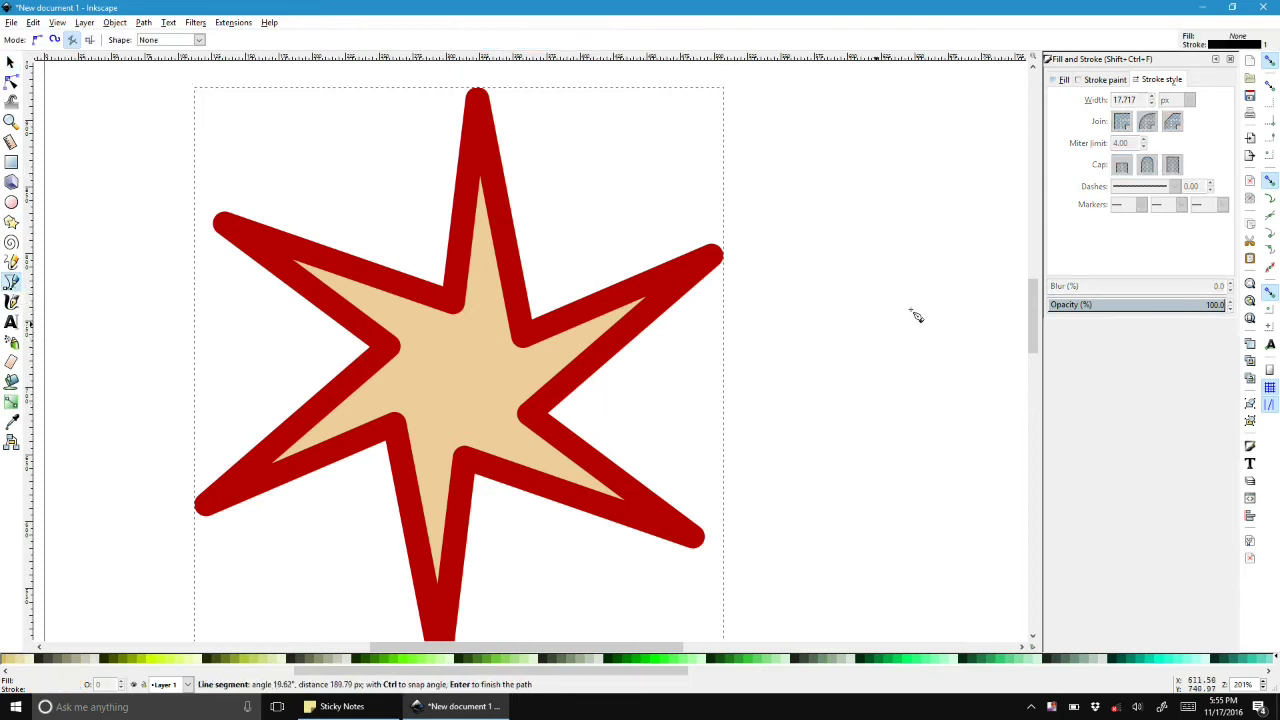
double_click(936, 352)
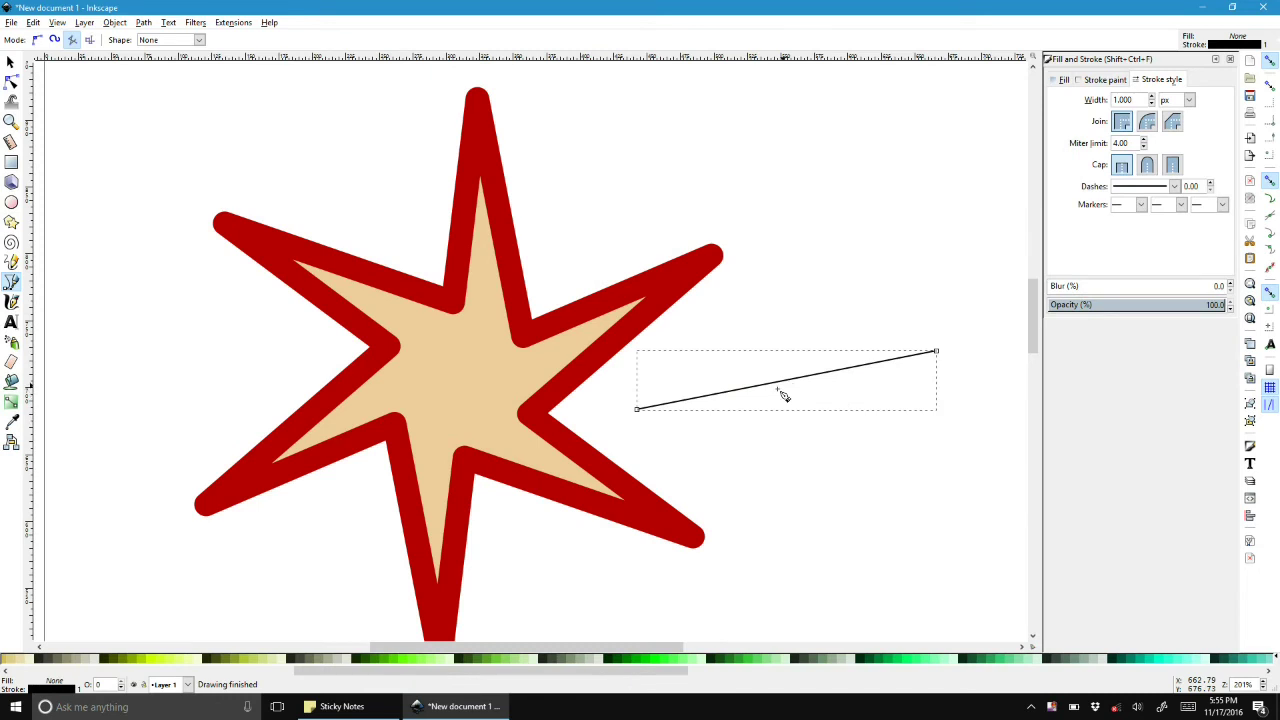
left_click(1101, 79)
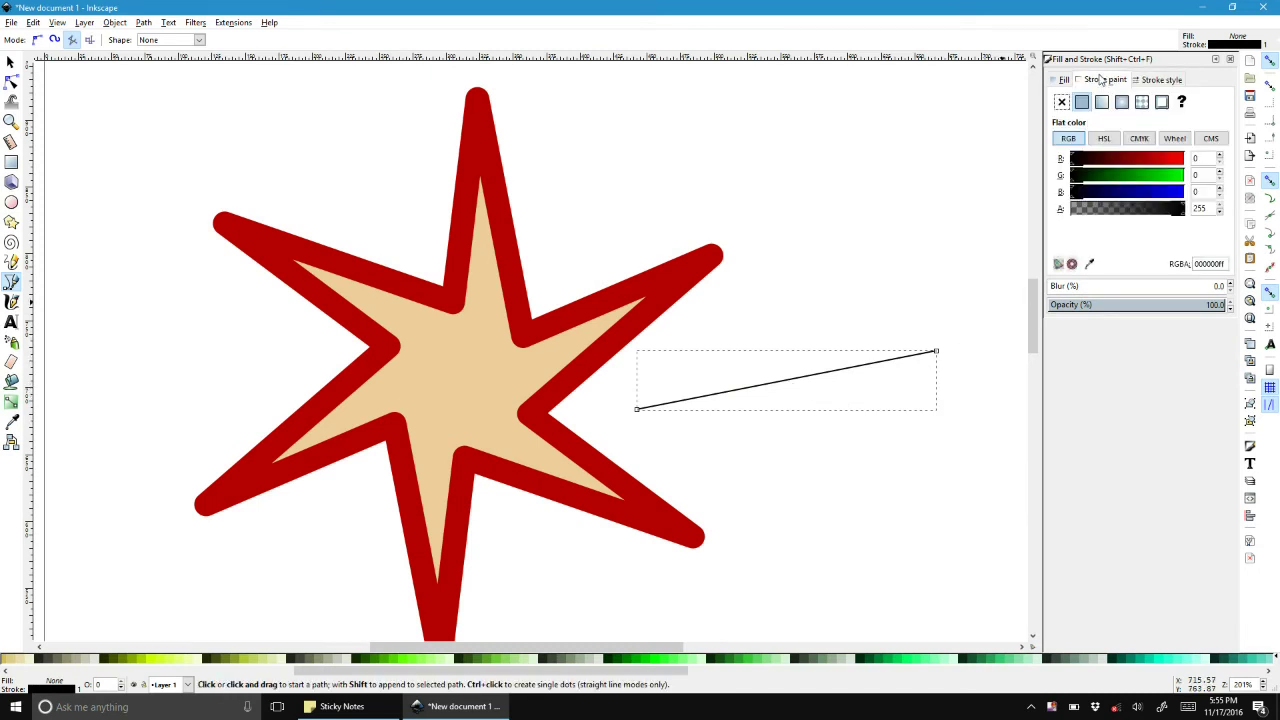
left_click(1150, 82)
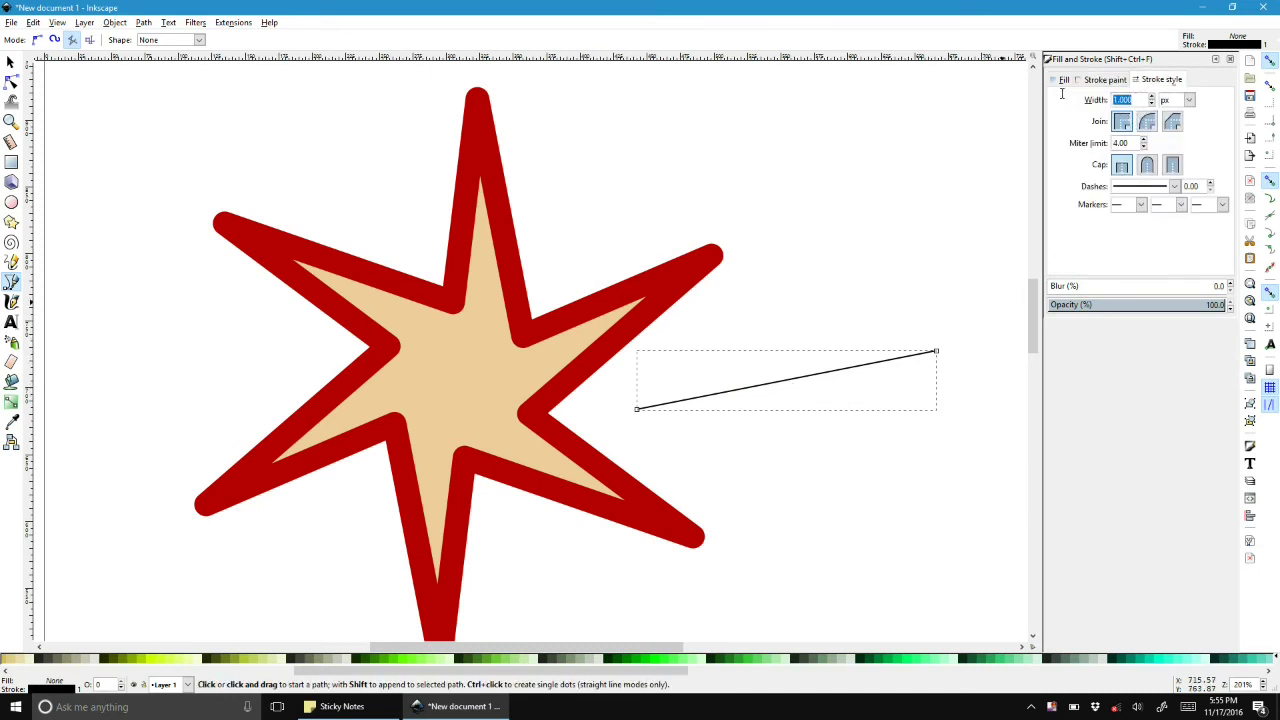
type("6")
key("Return")
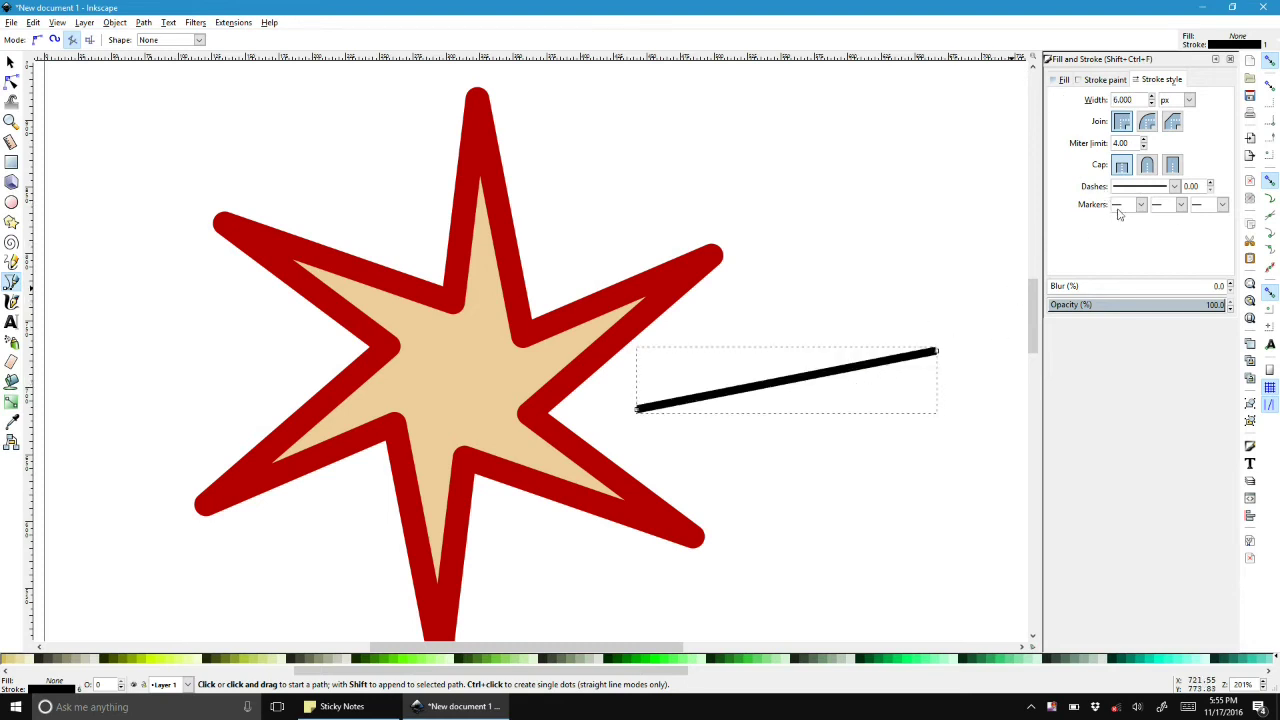
- Try a dashed pattern on the line, then set it back to solid
left_click(1174, 186)
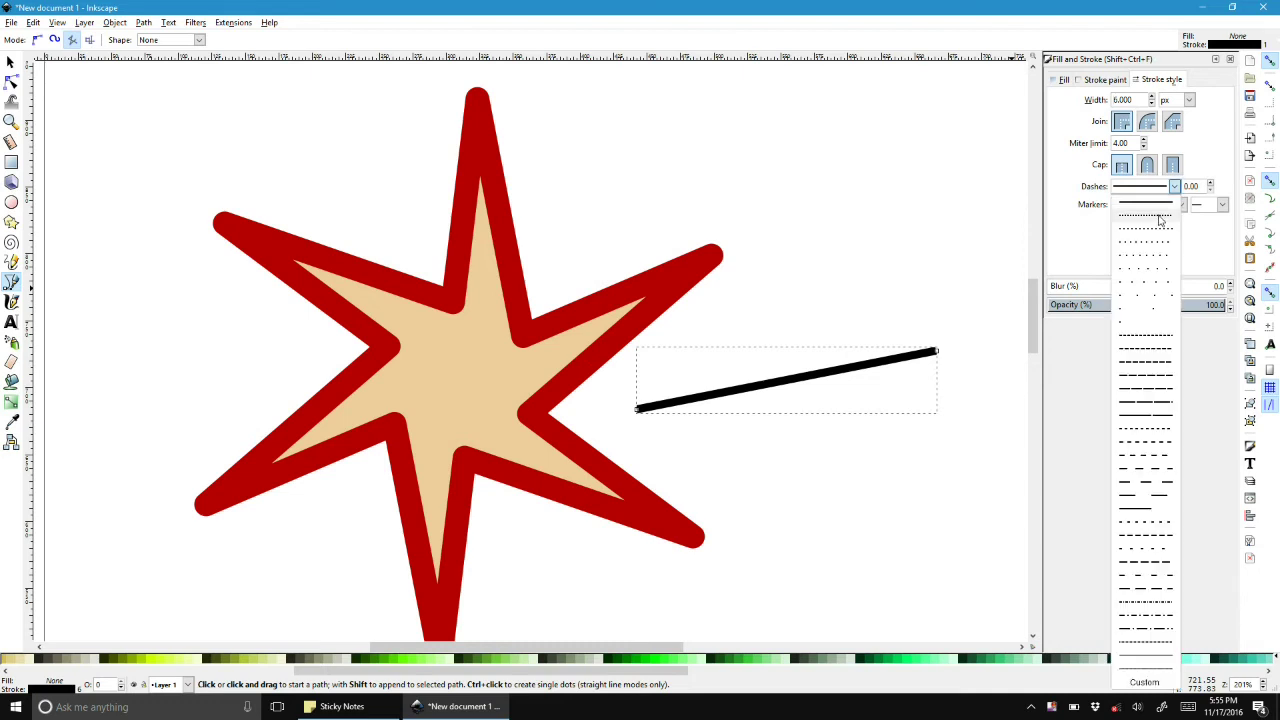
left_click(1155, 228)
left_click(1175, 187)
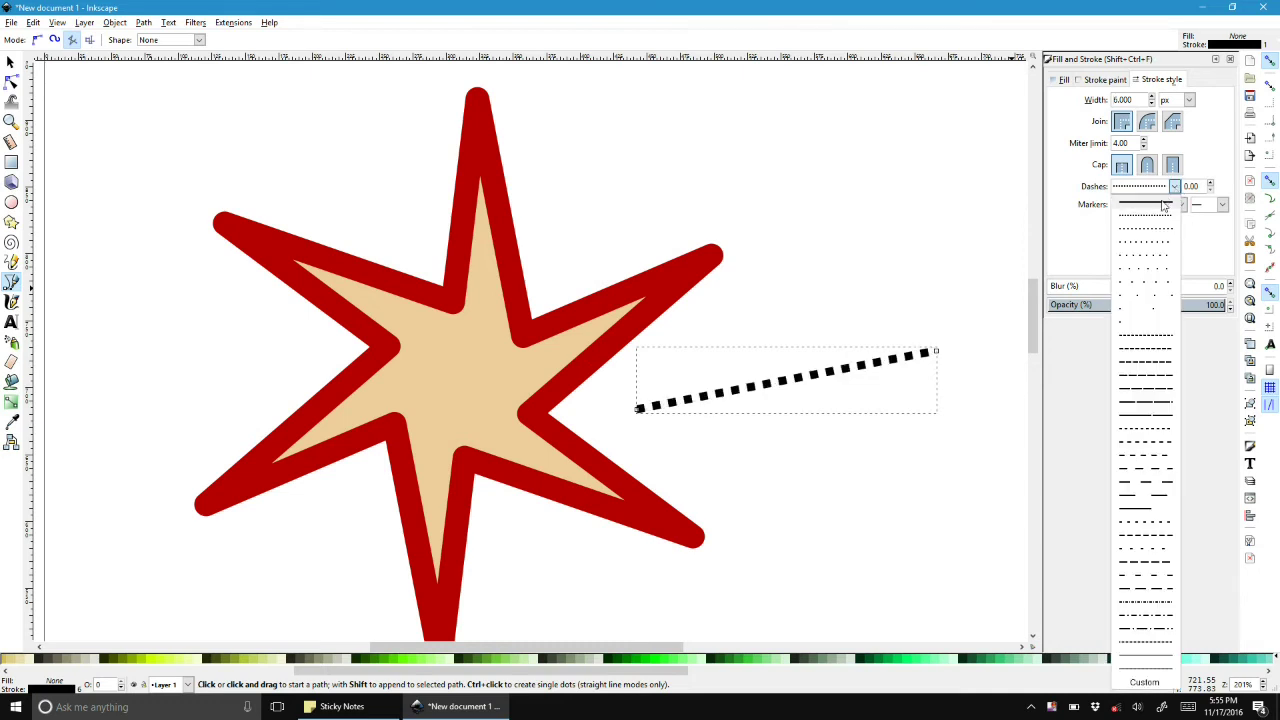
left_click(1158, 228)
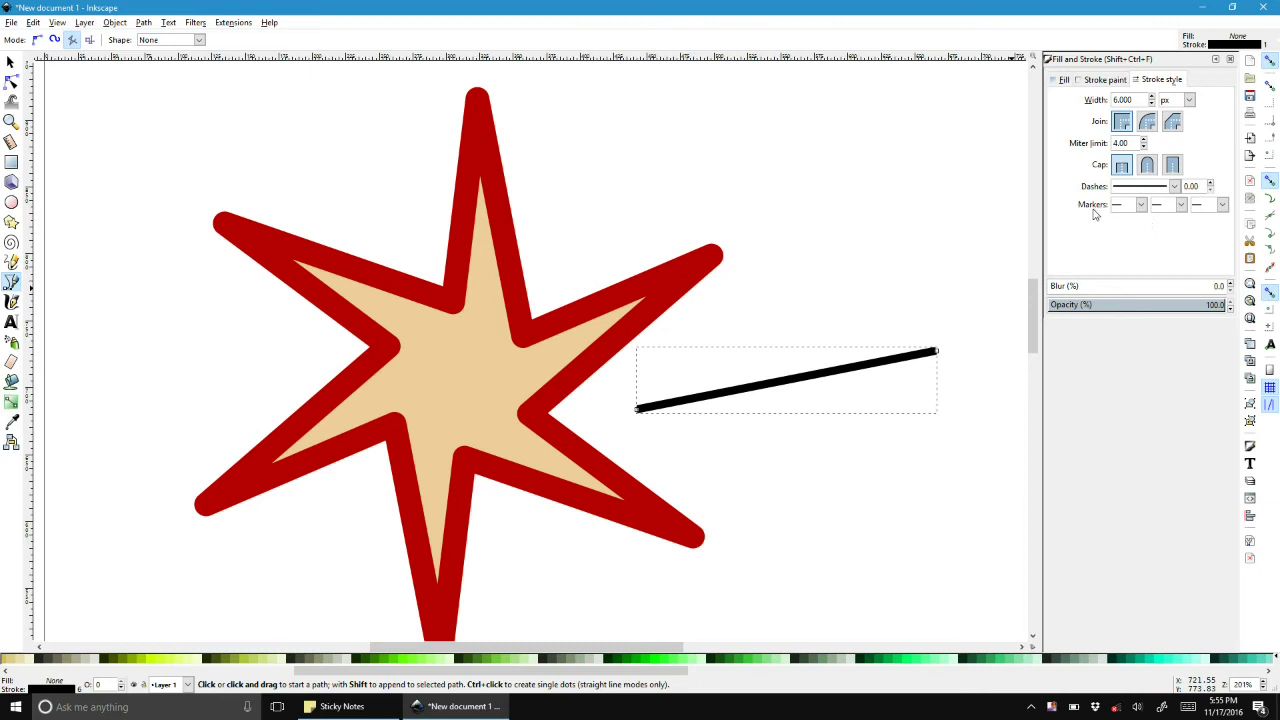
- Add an arrowhead end marker to the line and set its width to 12 px
left_click(1142, 206)
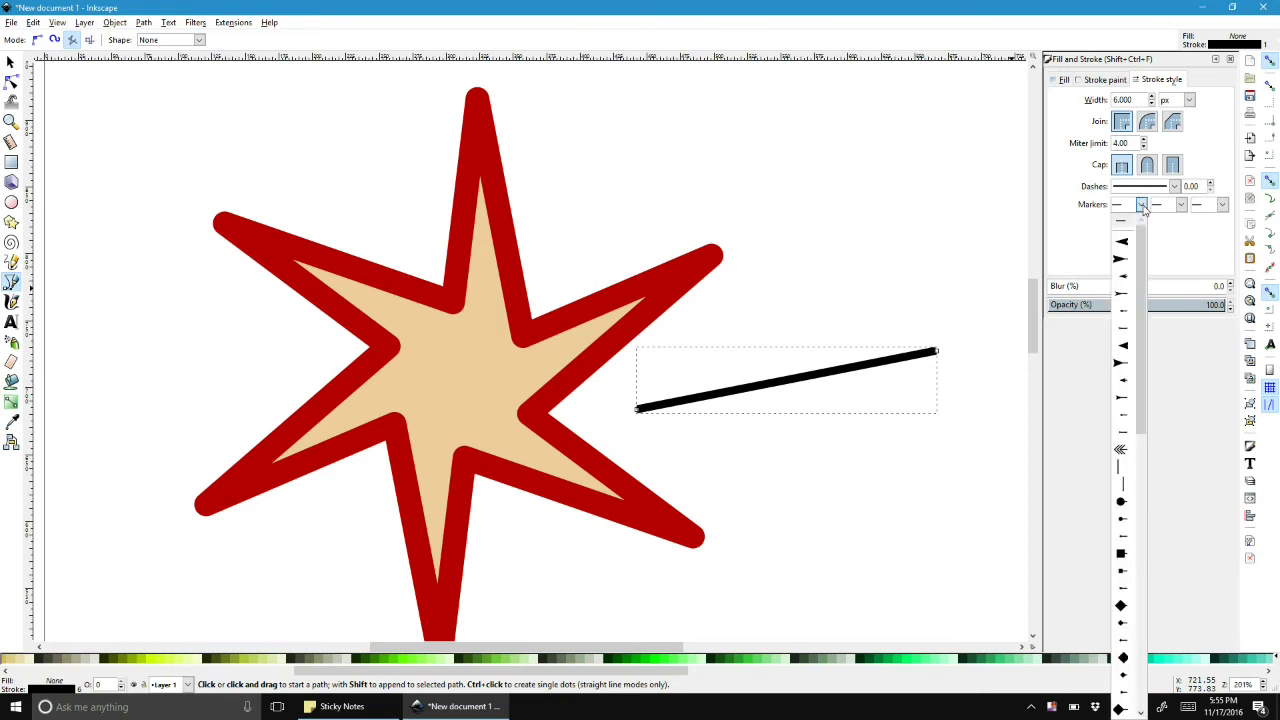
left_click(1182, 208)
left_click(1222, 205)
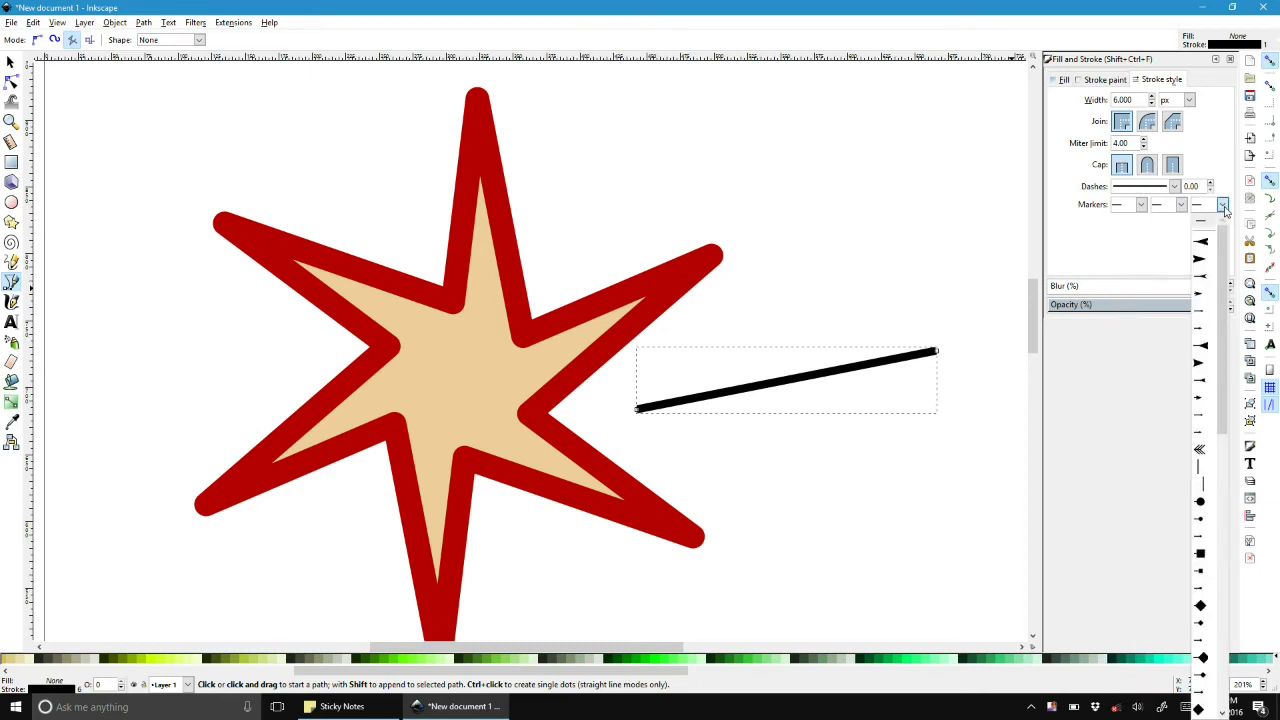
left_click(1205, 294)
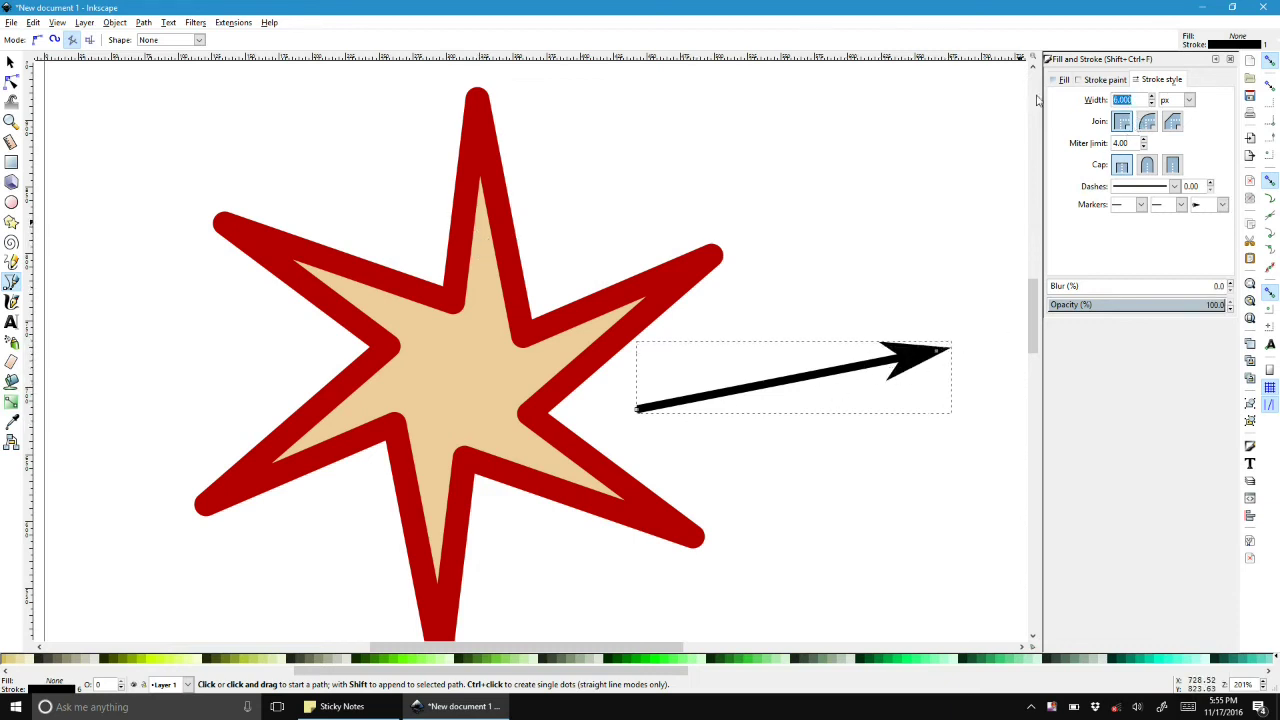
type("12")
key("Return")
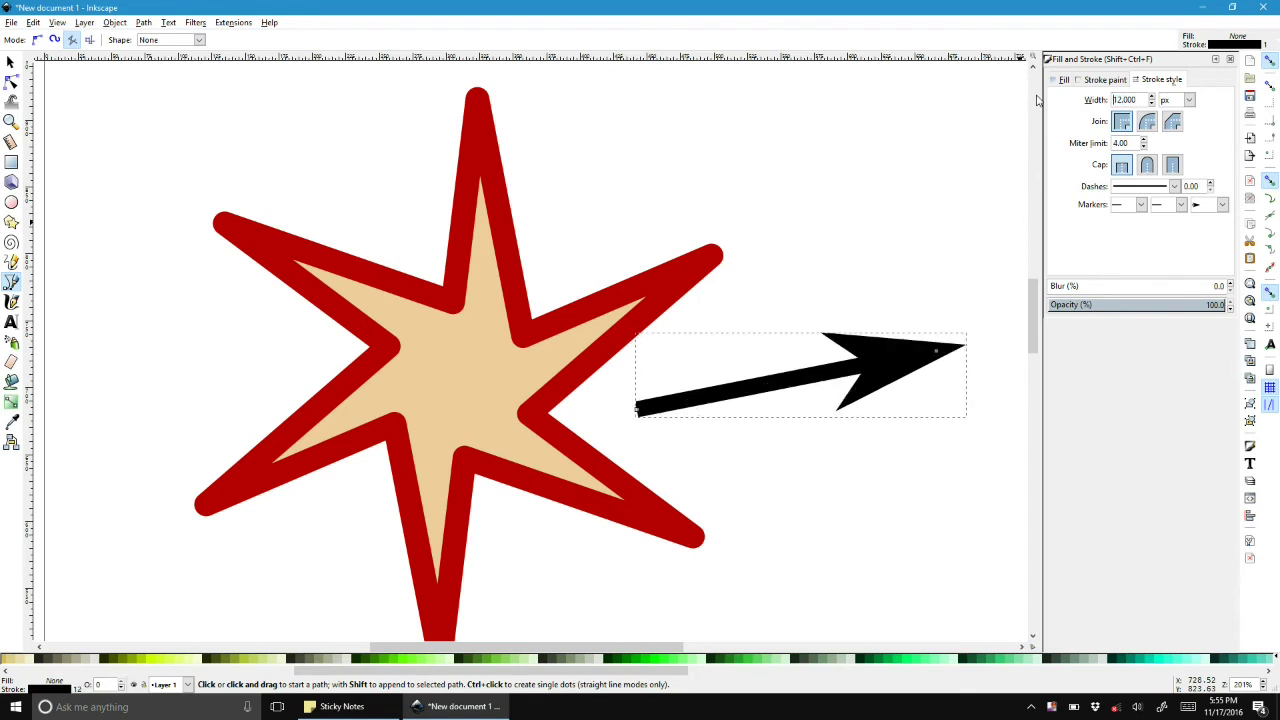
- Select the star and drag its inner handle outward to fatten its arms
left_click(11, 63)
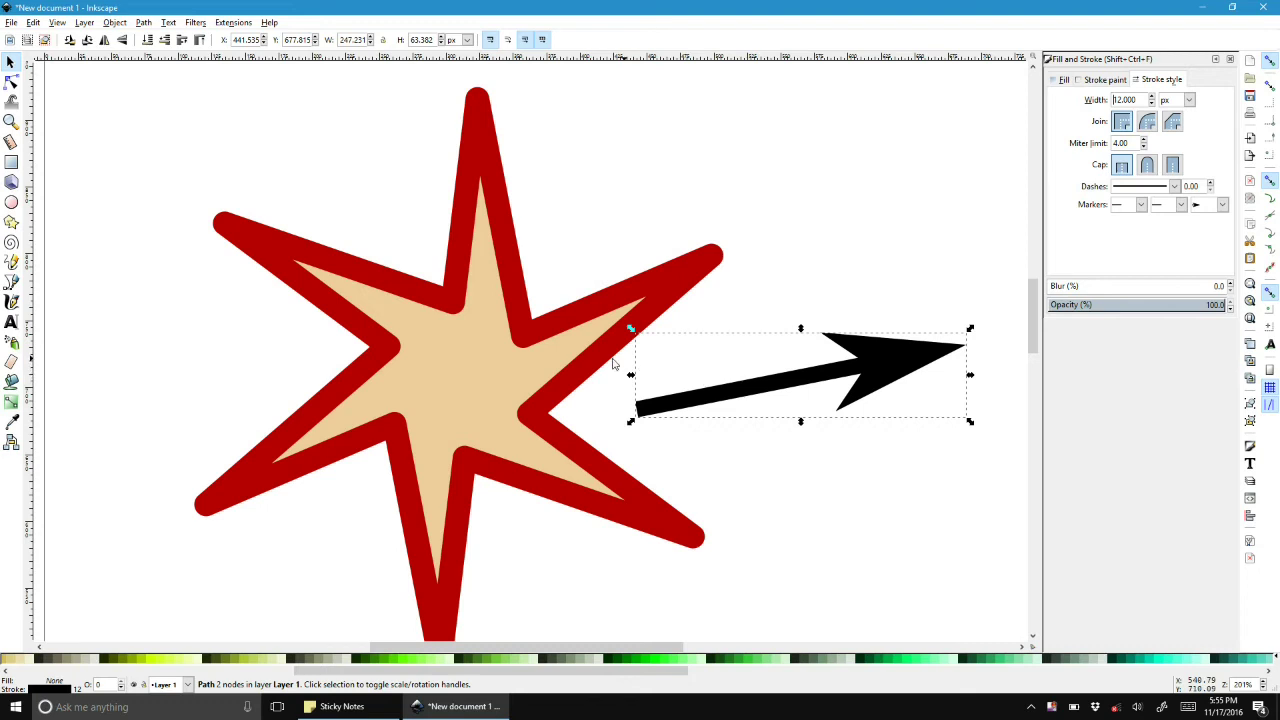
left_click(540, 342)
double_click(537, 344)
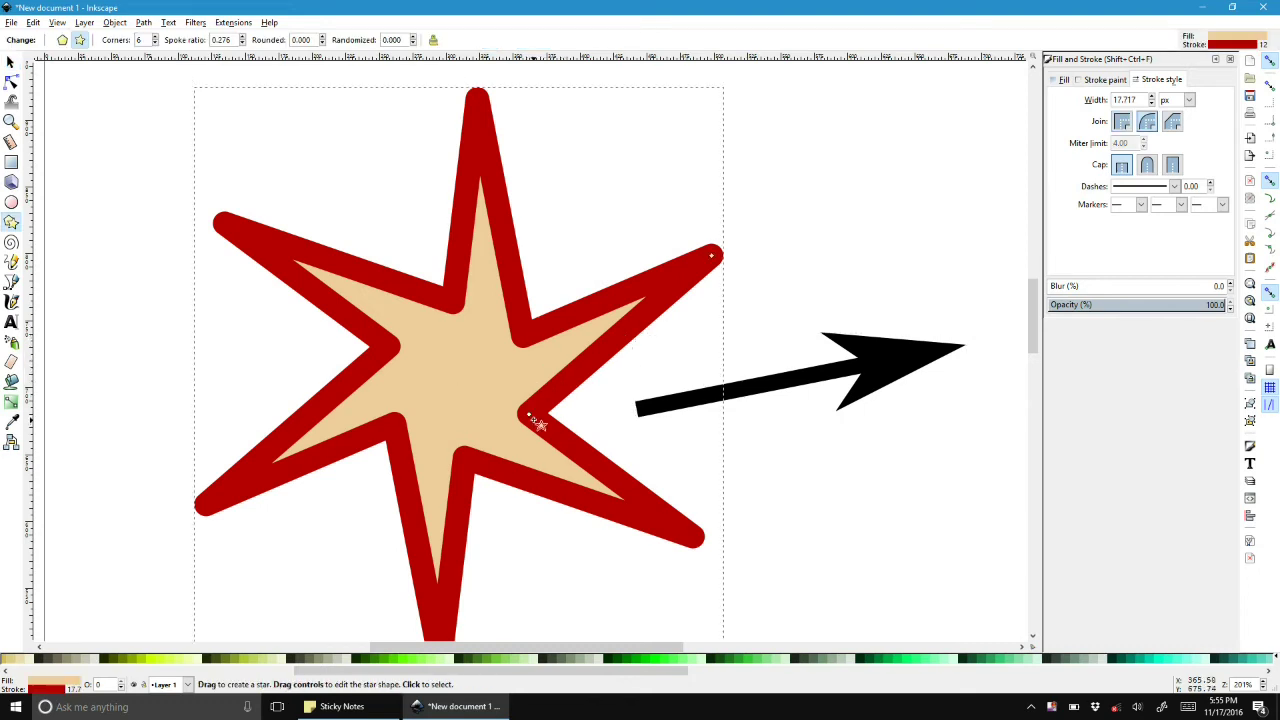
left_click_drag(530, 415, 619, 352)
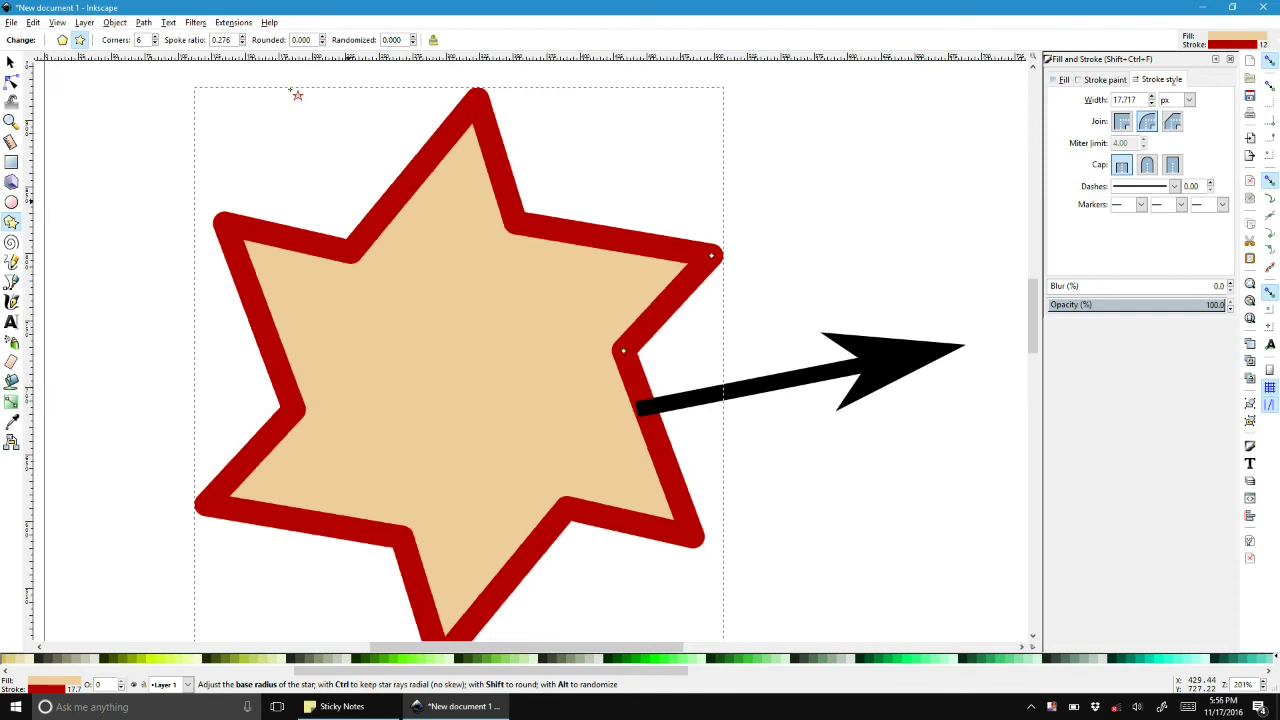
- Turn the star into a regular path via Path > Object to Path, ready for node editing
left_click(115, 27)
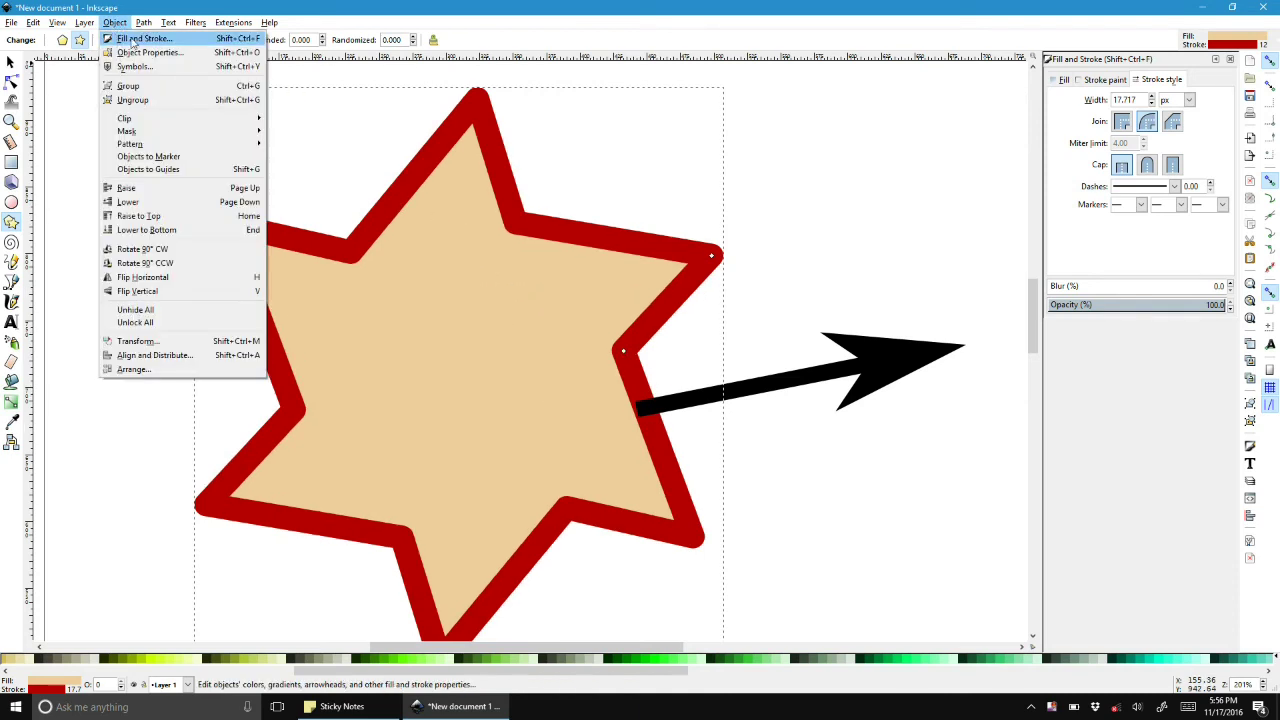
mouse_move(143, 22)
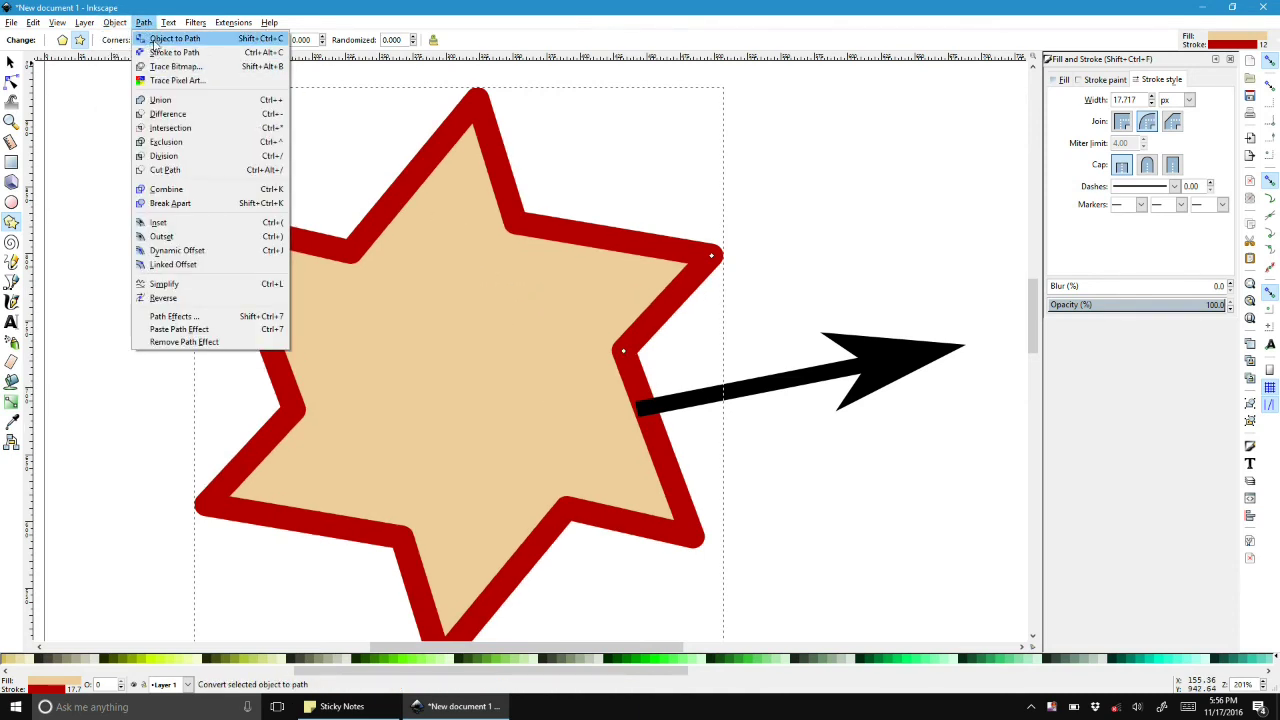
left_click(157, 39)
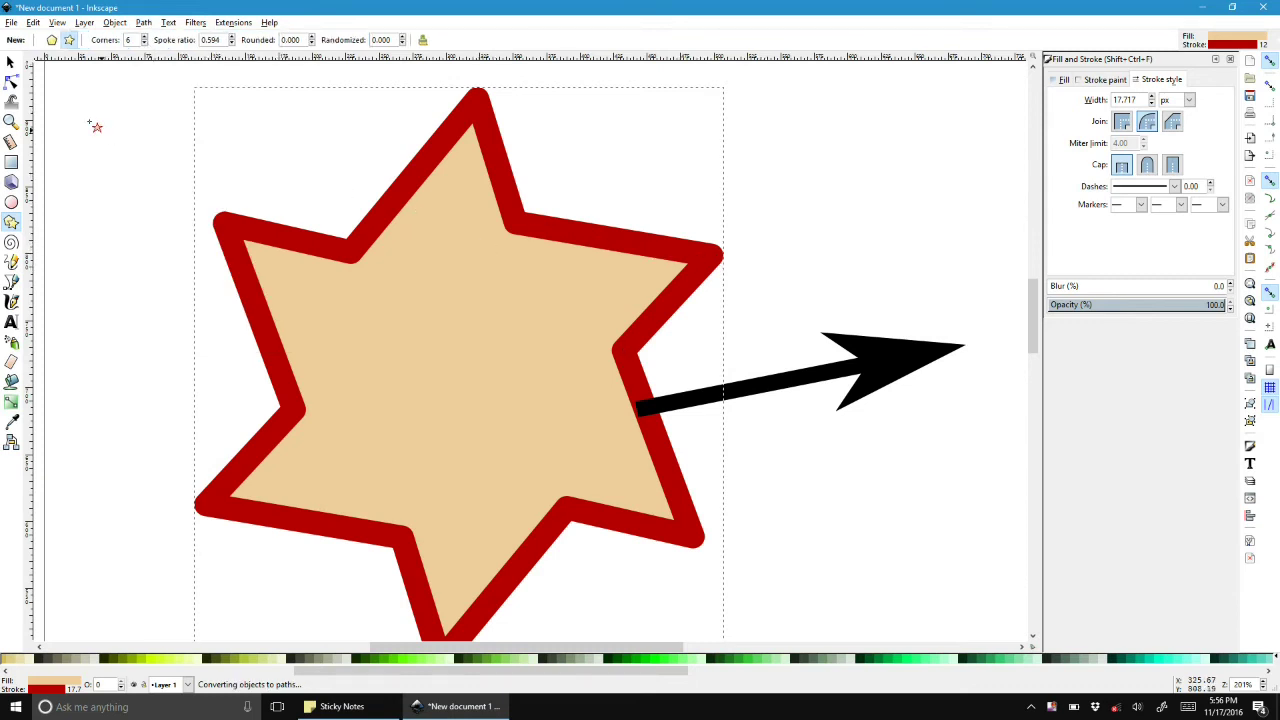
left_click(11, 82)
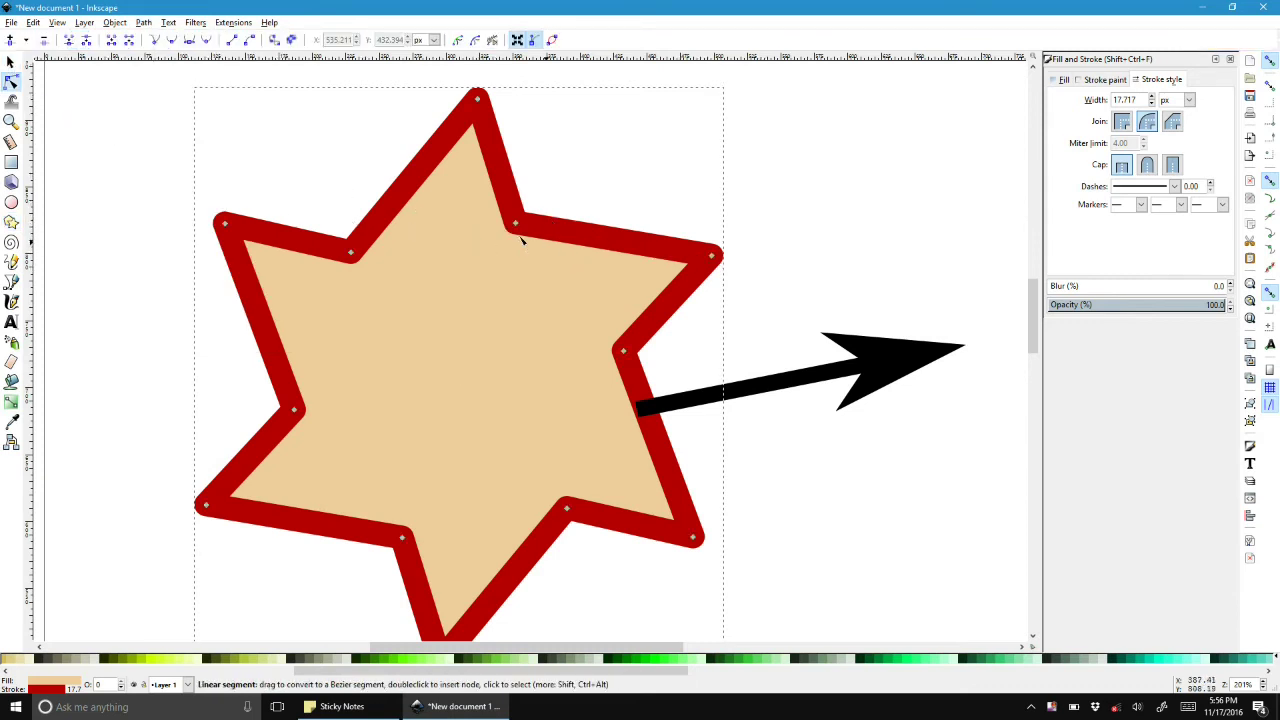
- Drag the star's right, upper-left and lower-left tips and left inner point outward
left_click_drag(712, 256, 773, 171)
left_click_drag(225, 226, 150, 167)
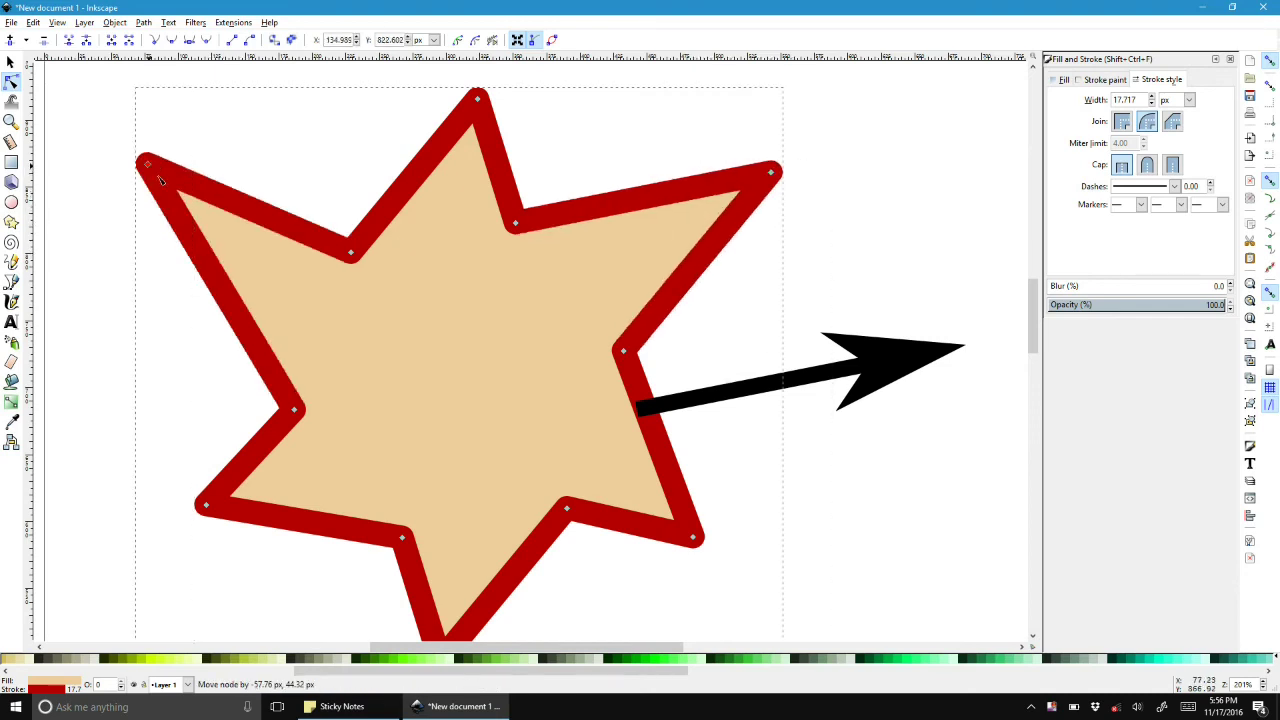
left_click_drag(207, 506, 134, 596)
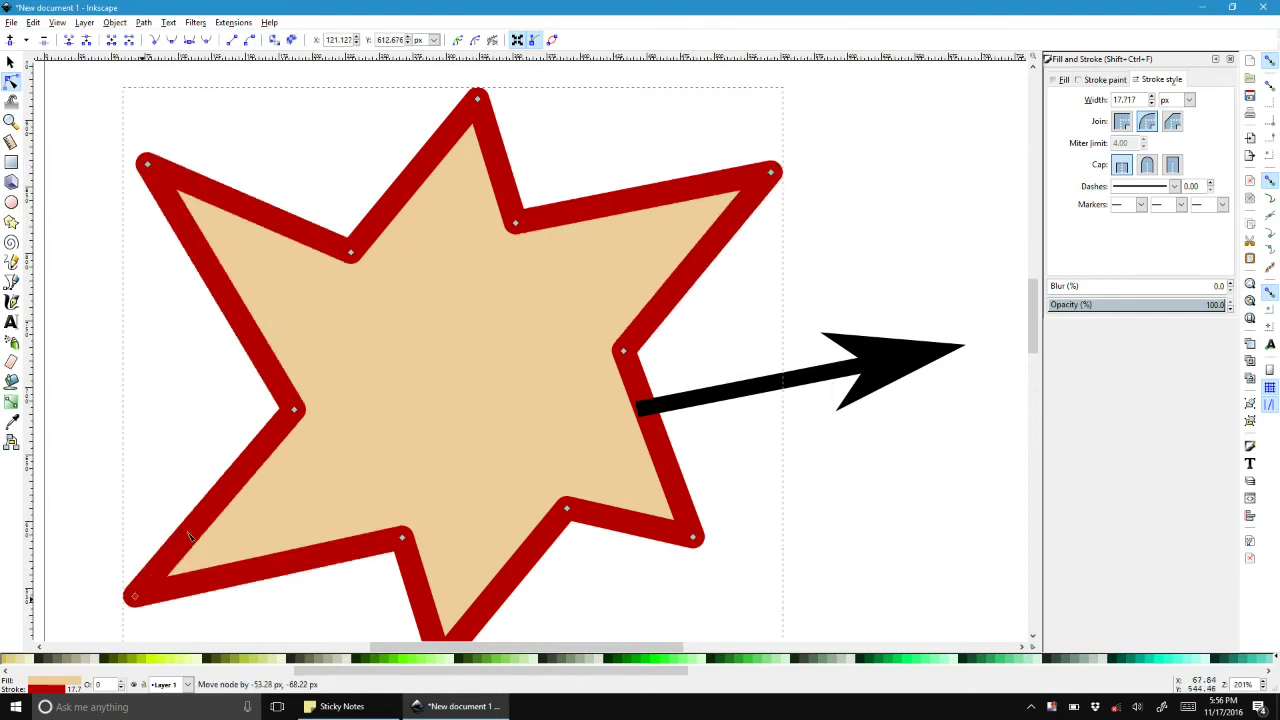
left_click_drag(299, 413, 249, 408)
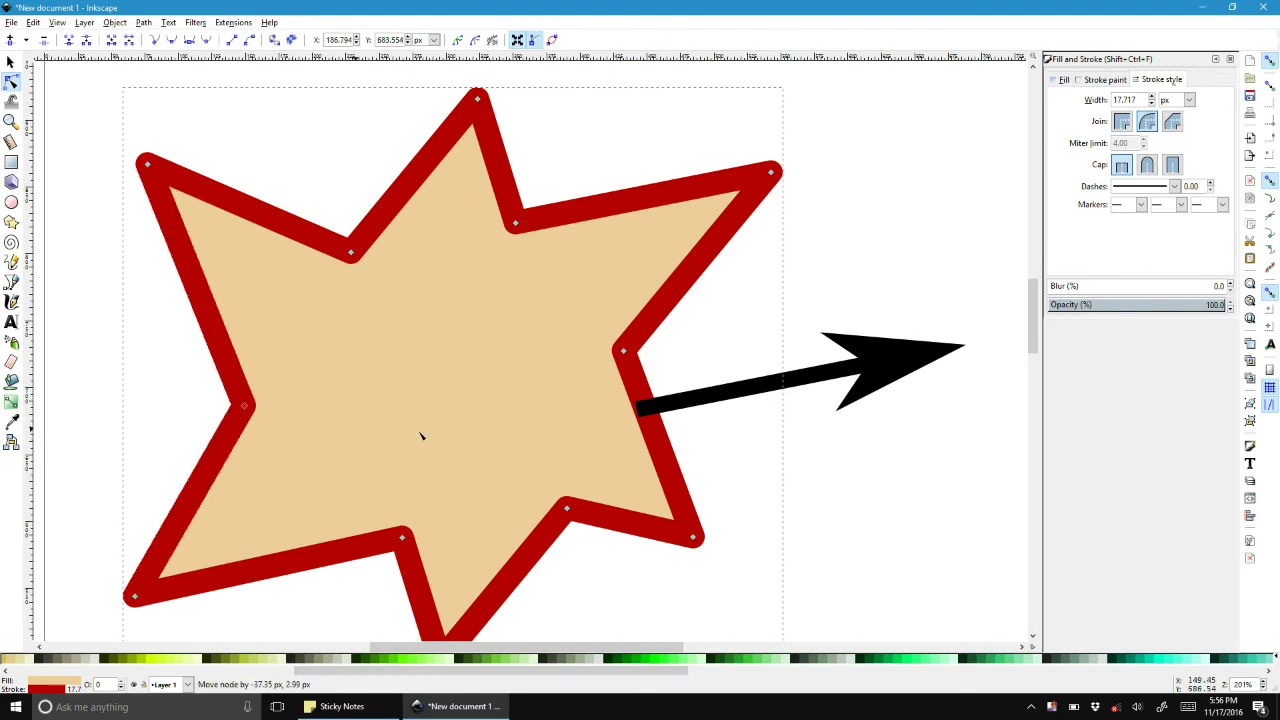
- Stretch the lower-right tip further right and the bottom tip far downward, undoing a stray bend
left_click(625, 355)
scroll(530, 533, "down", 2)
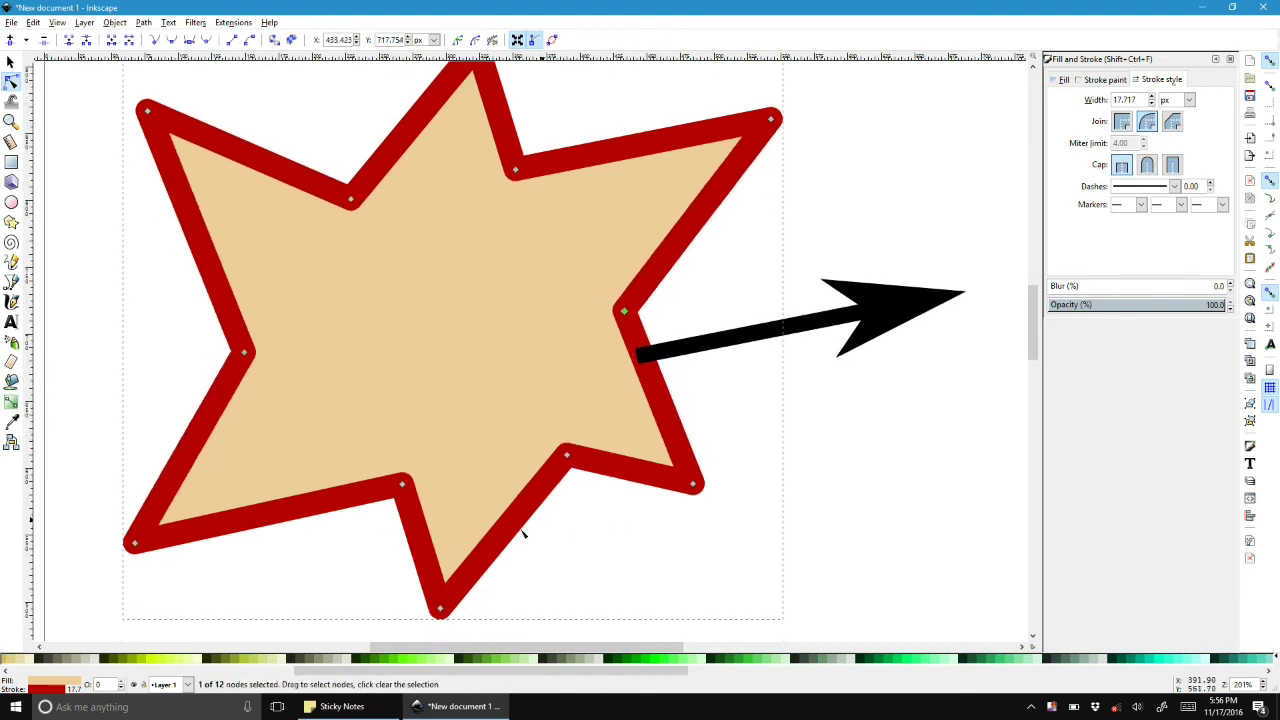
left_click_drag(694, 486, 790, 502)
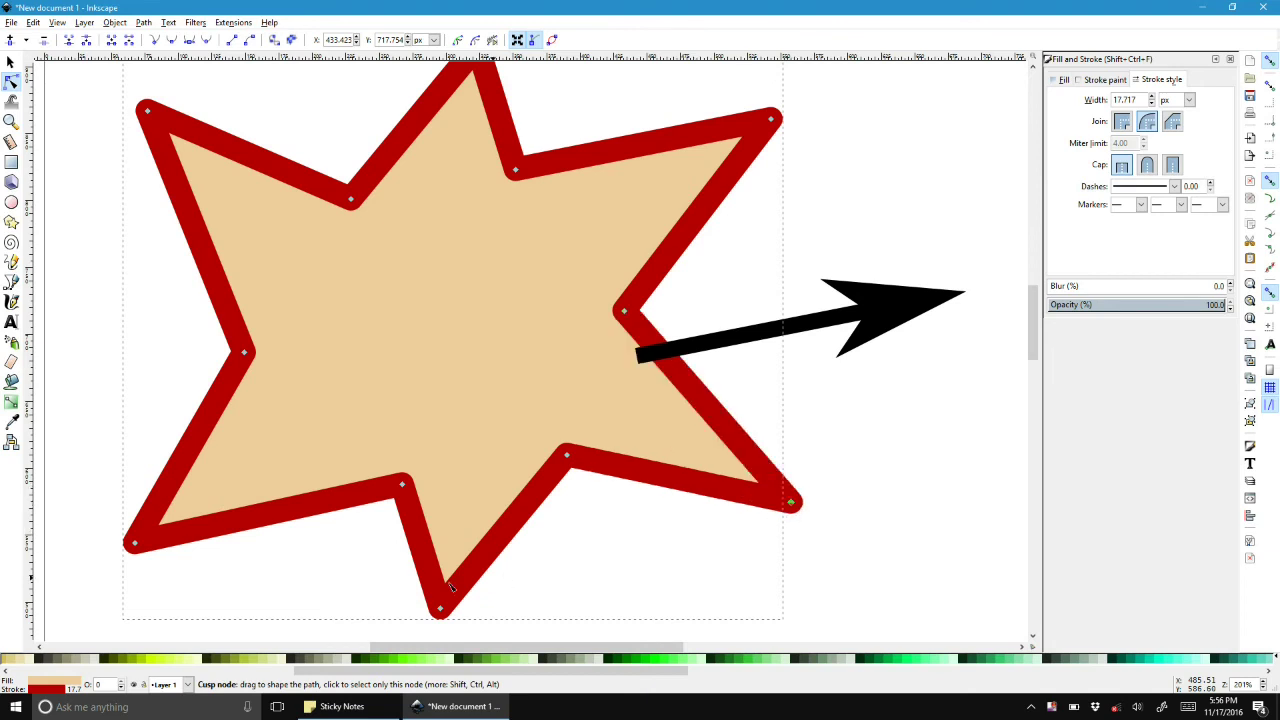
left_click_drag(445, 608, 420, 655)
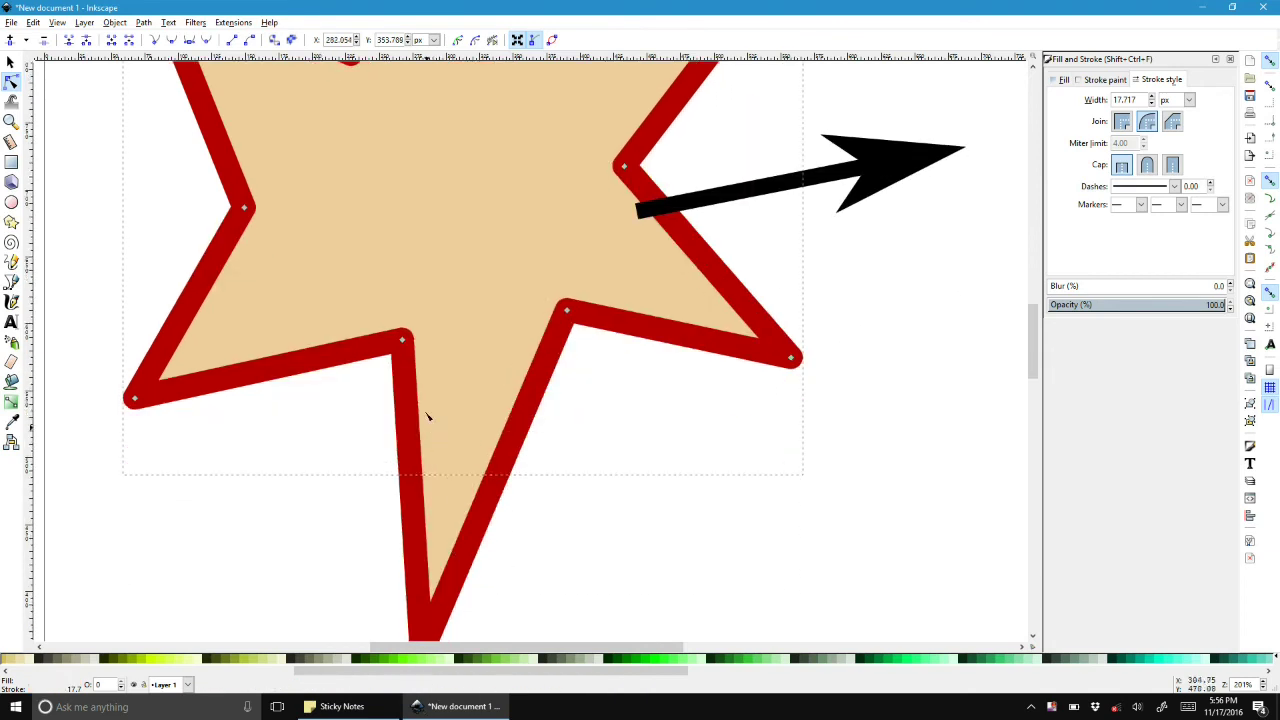
left_click_drag(404, 365, 401, 384)
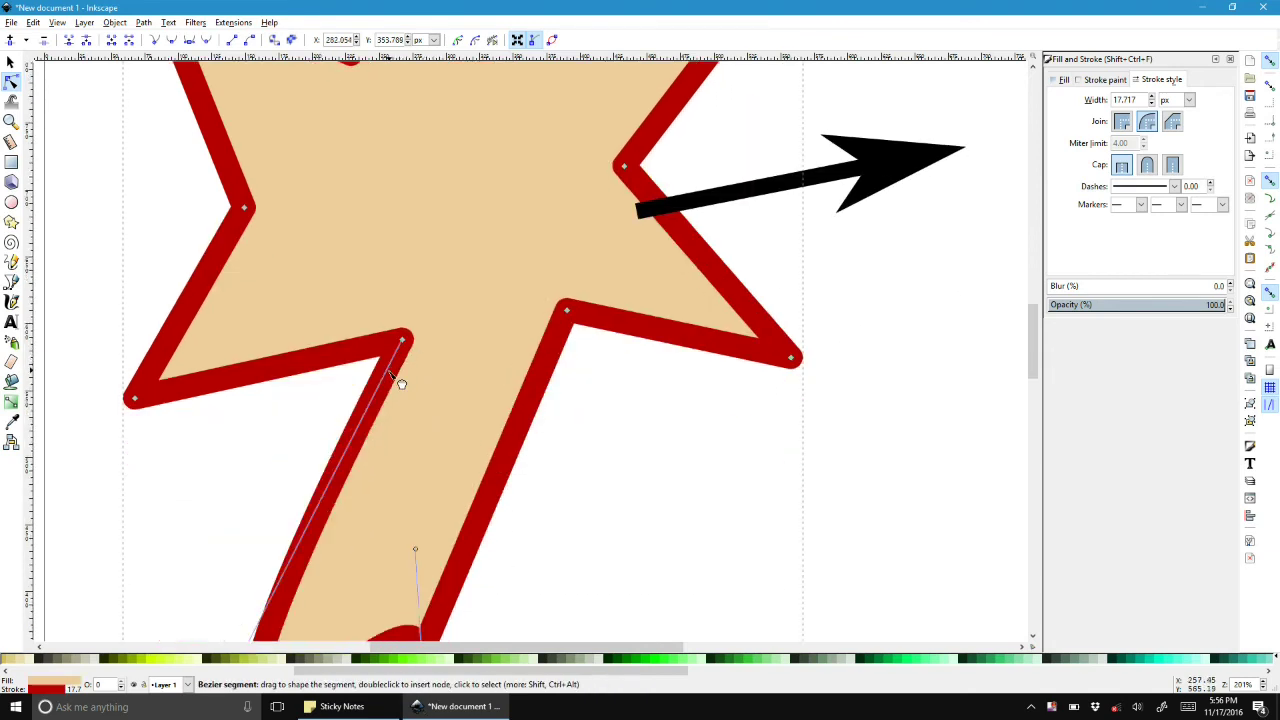
key("ctrl+z")
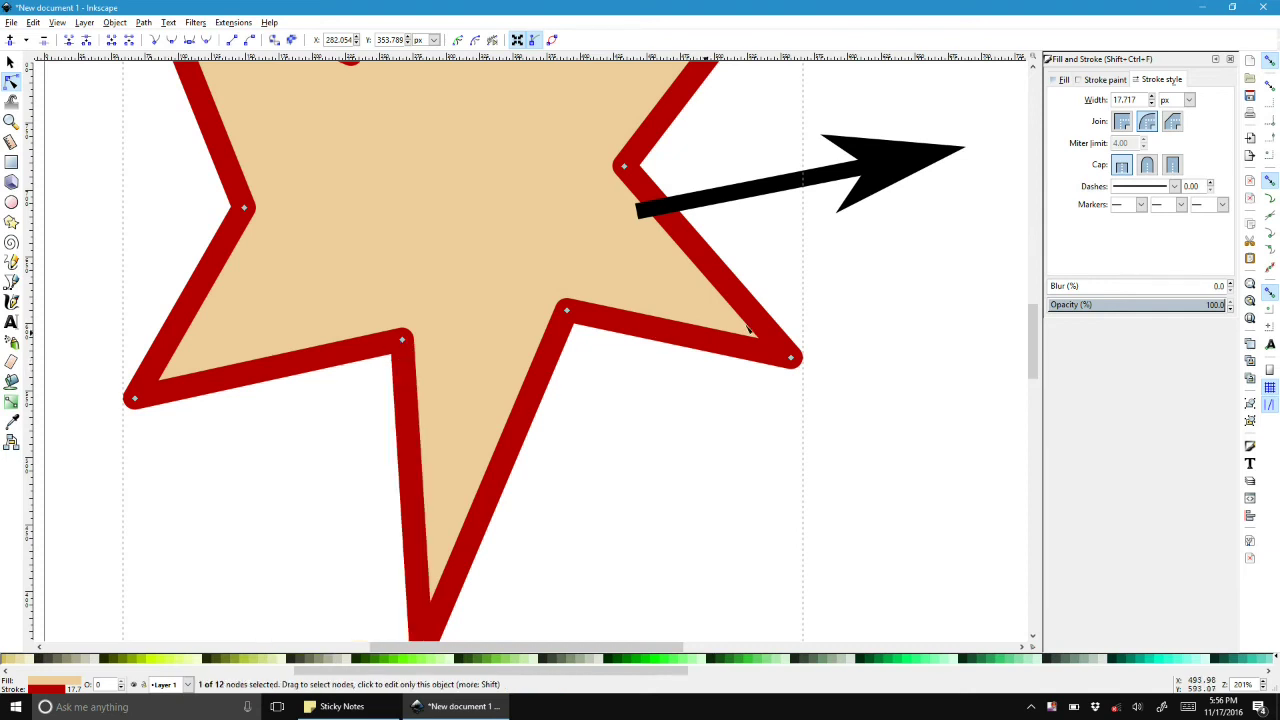
scroll(746, 329, "up", 2)
scroll(718, 318, "down", 2, "ctrl")
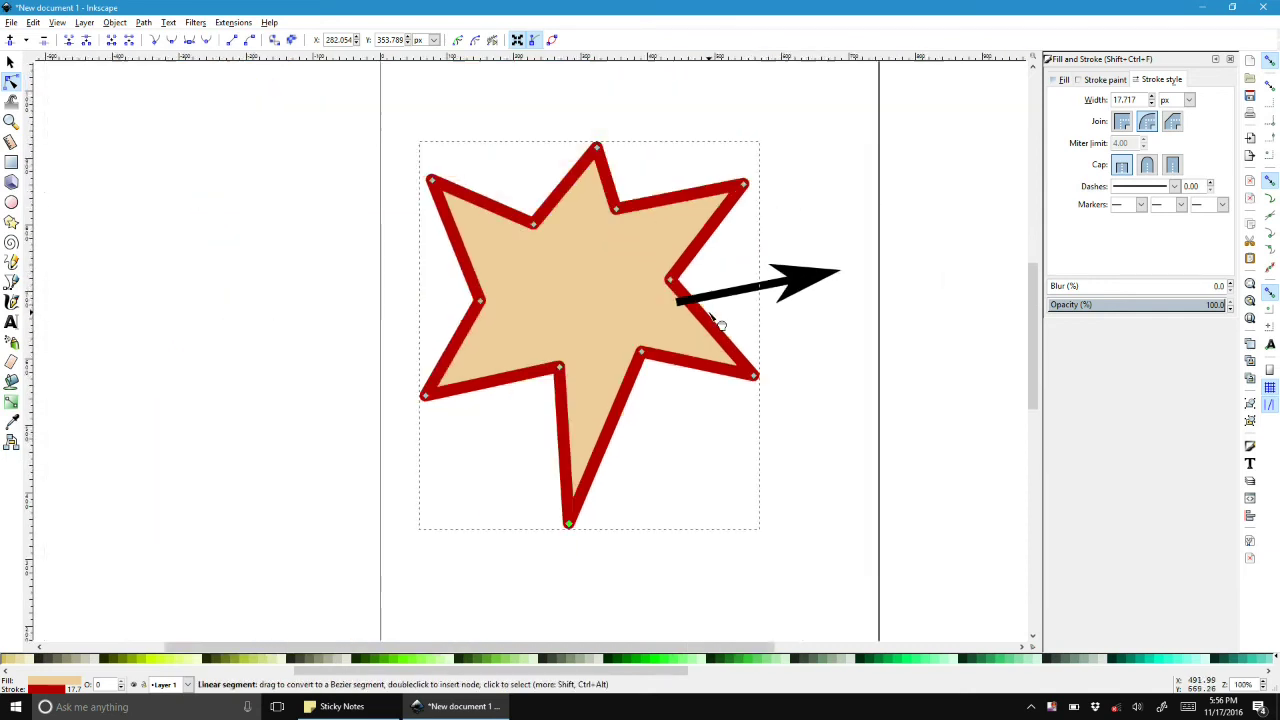
left_click(11, 62)
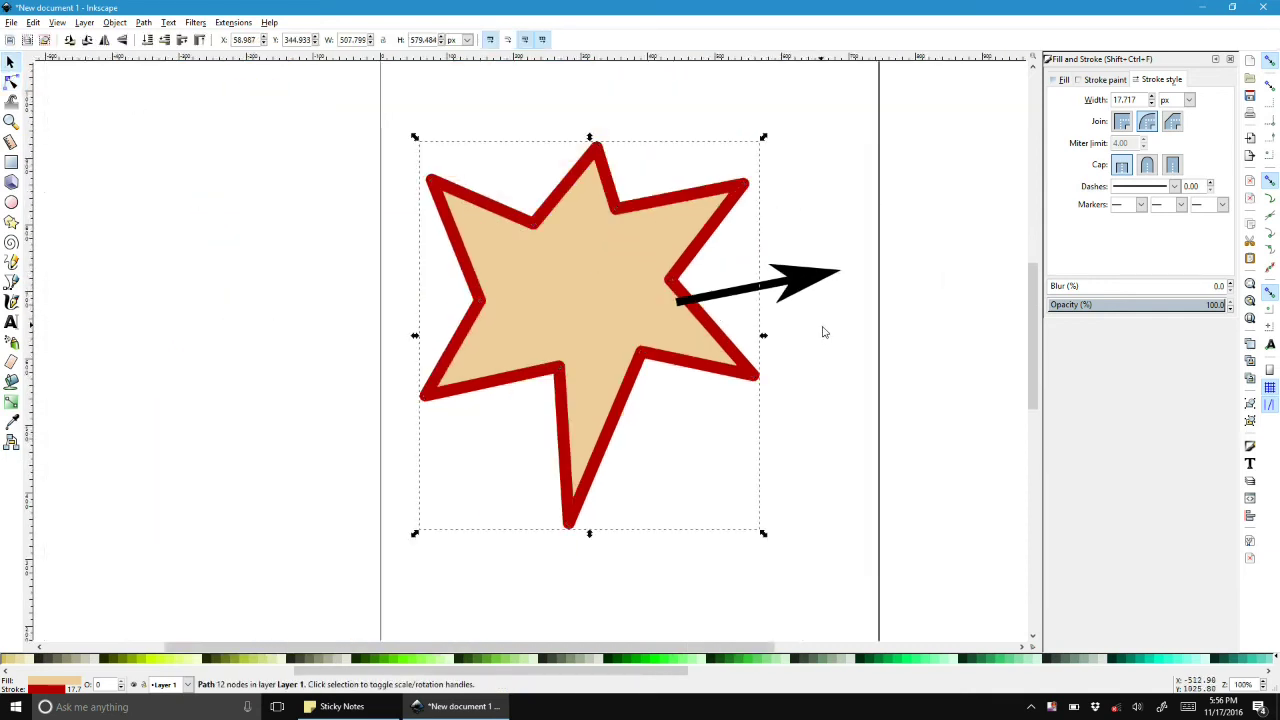
- Anchor the arrow's tail at the star's lower-right inner notch and aim its tip down-right
left_click(820, 289)
left_click_drag(820, 289, 774, 461)
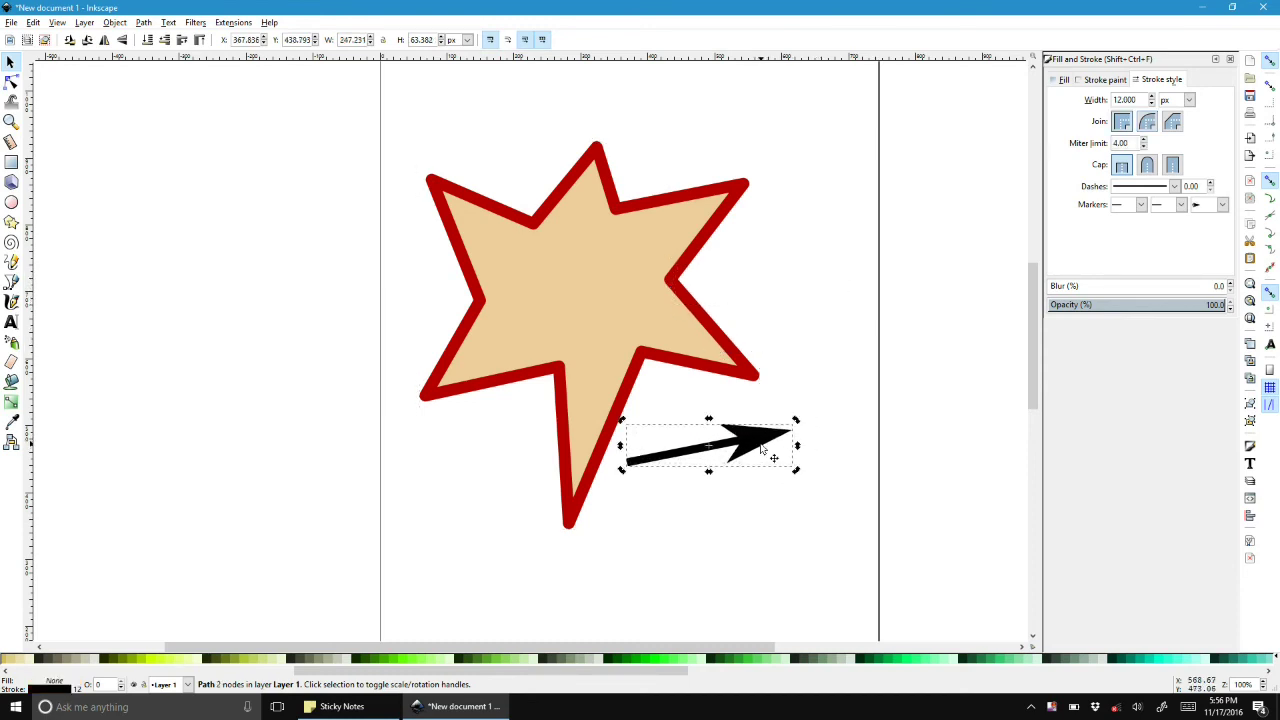
double_click(752, 445)
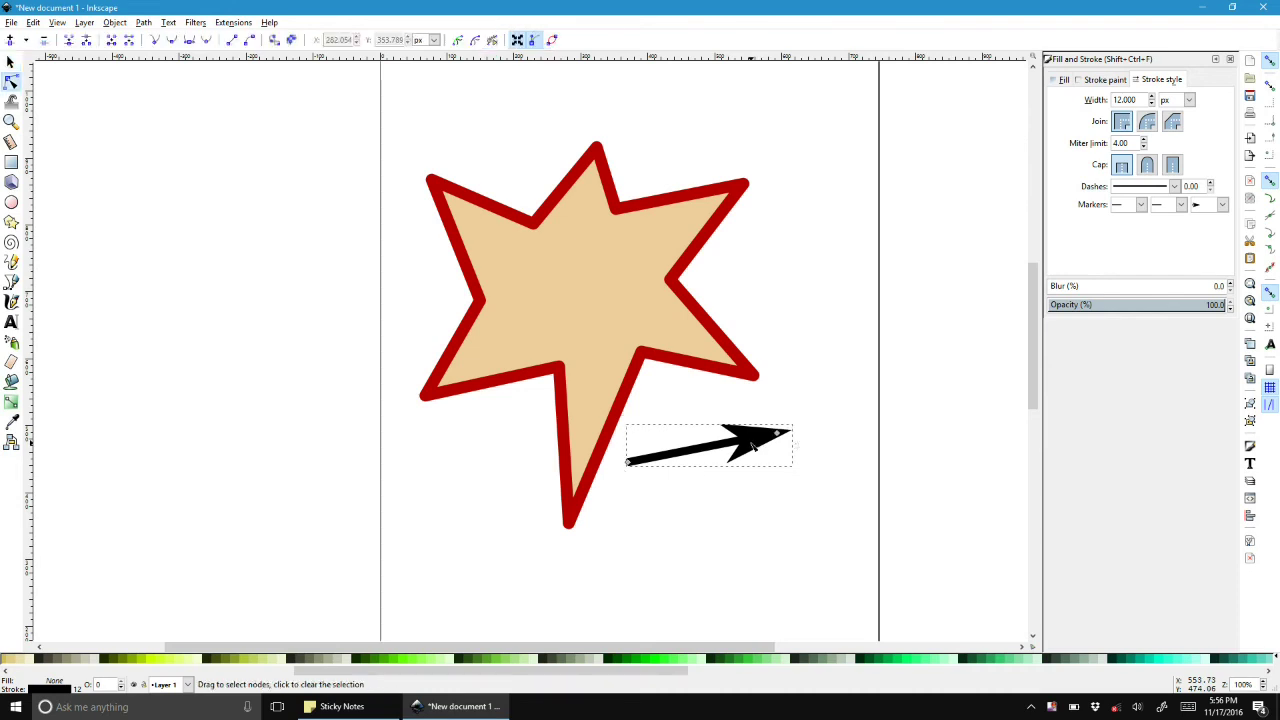
left_click_drag(781, 435, 755, 594)
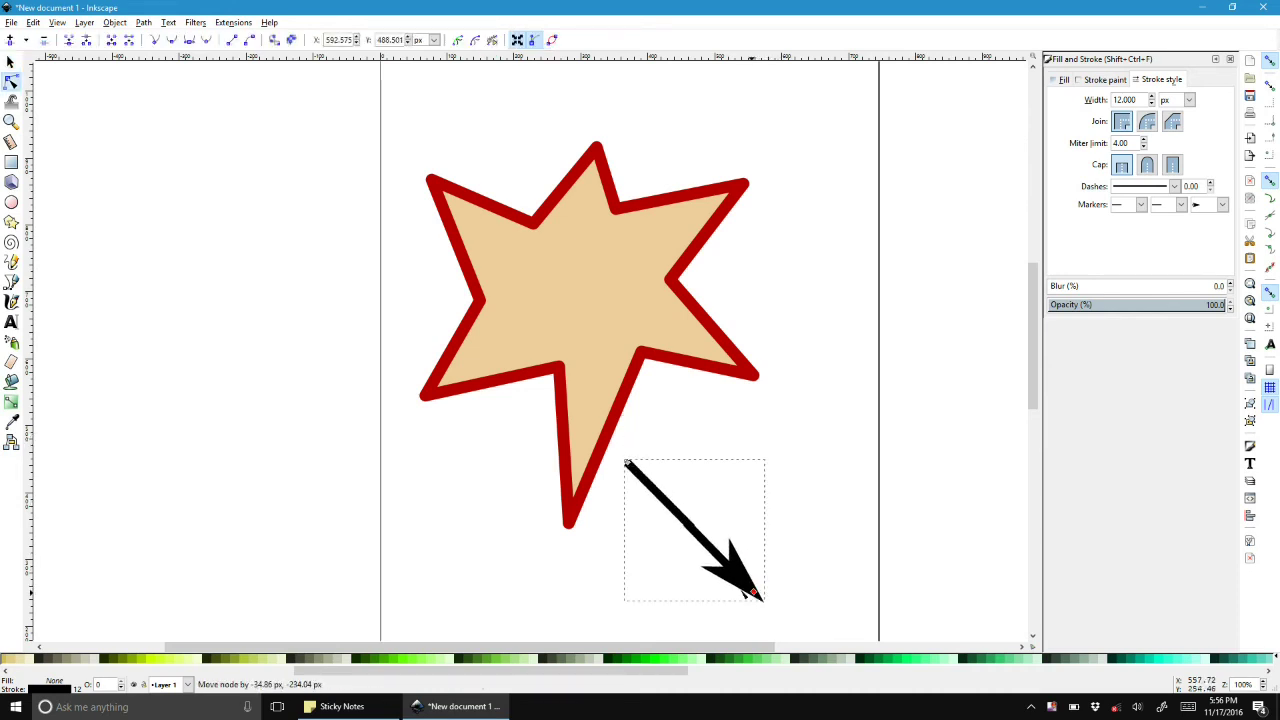
left_click_drag(627, 464, 637, 352)
left_click_drag(755, 596, 840, 568)
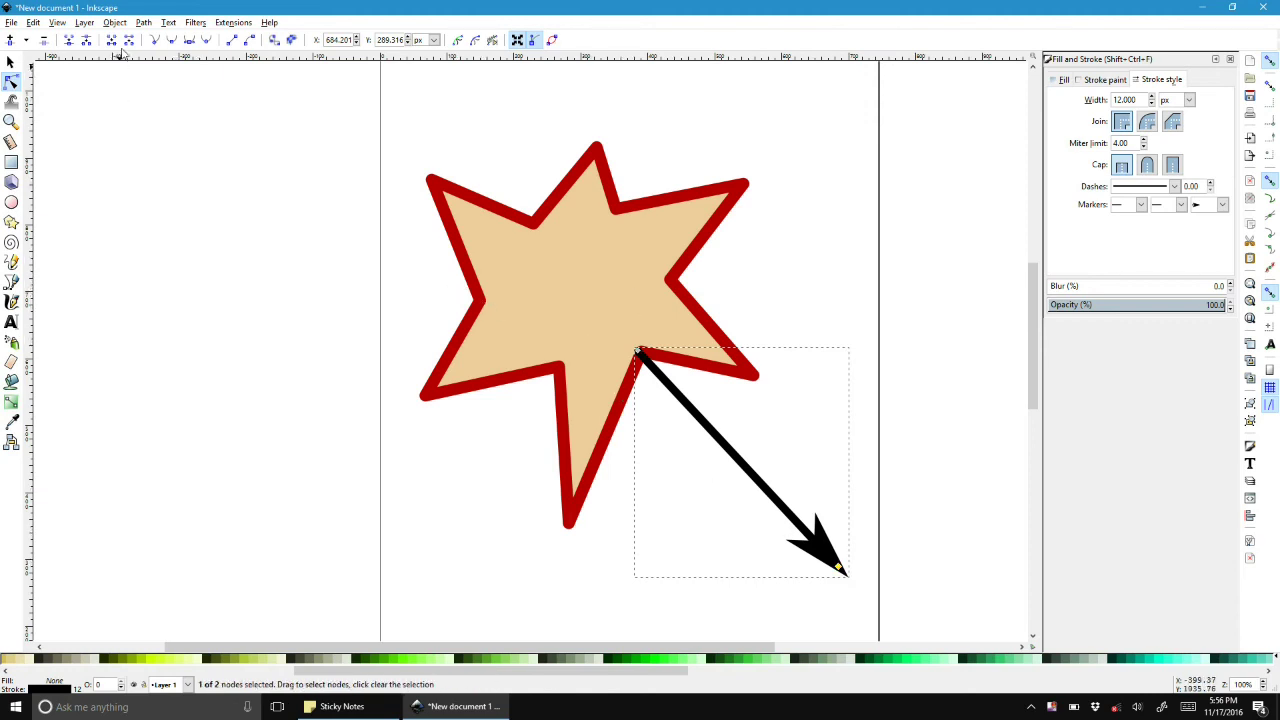
left_click(143, 23)
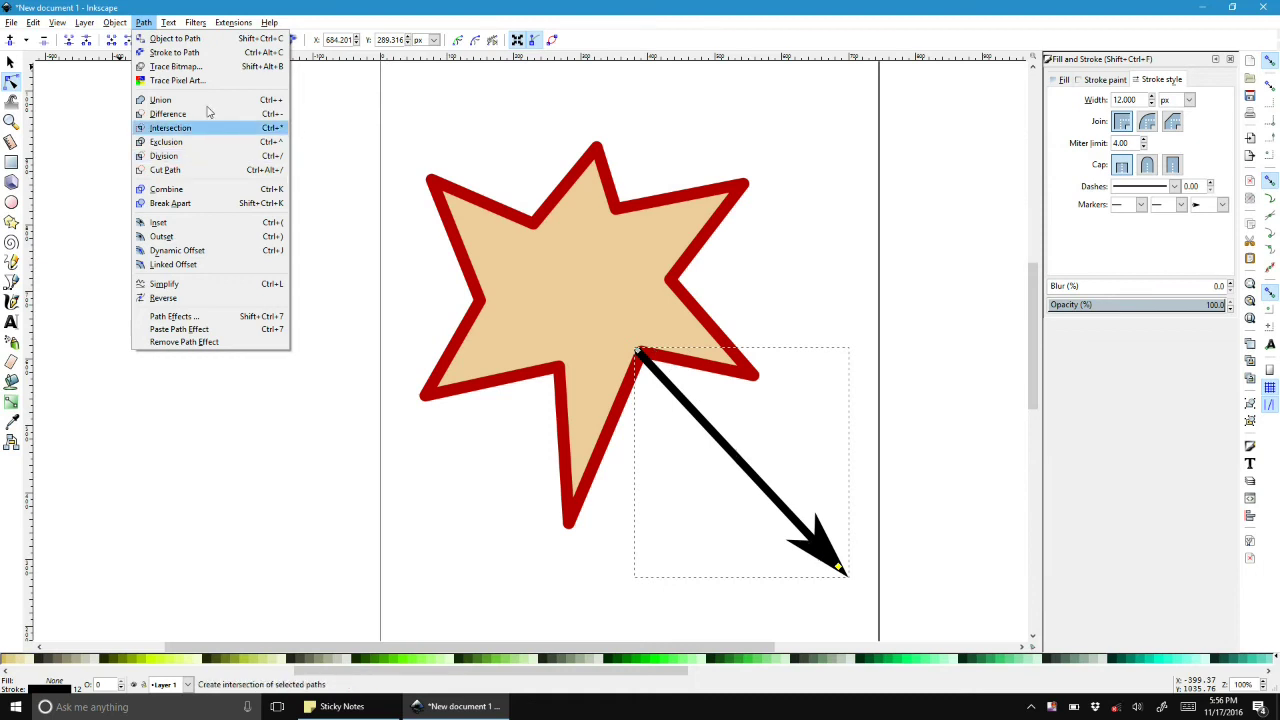
- Convert the arrow's stroke into a filled path, undoing an accidental arrowhead stretch
left_click(174, 52)
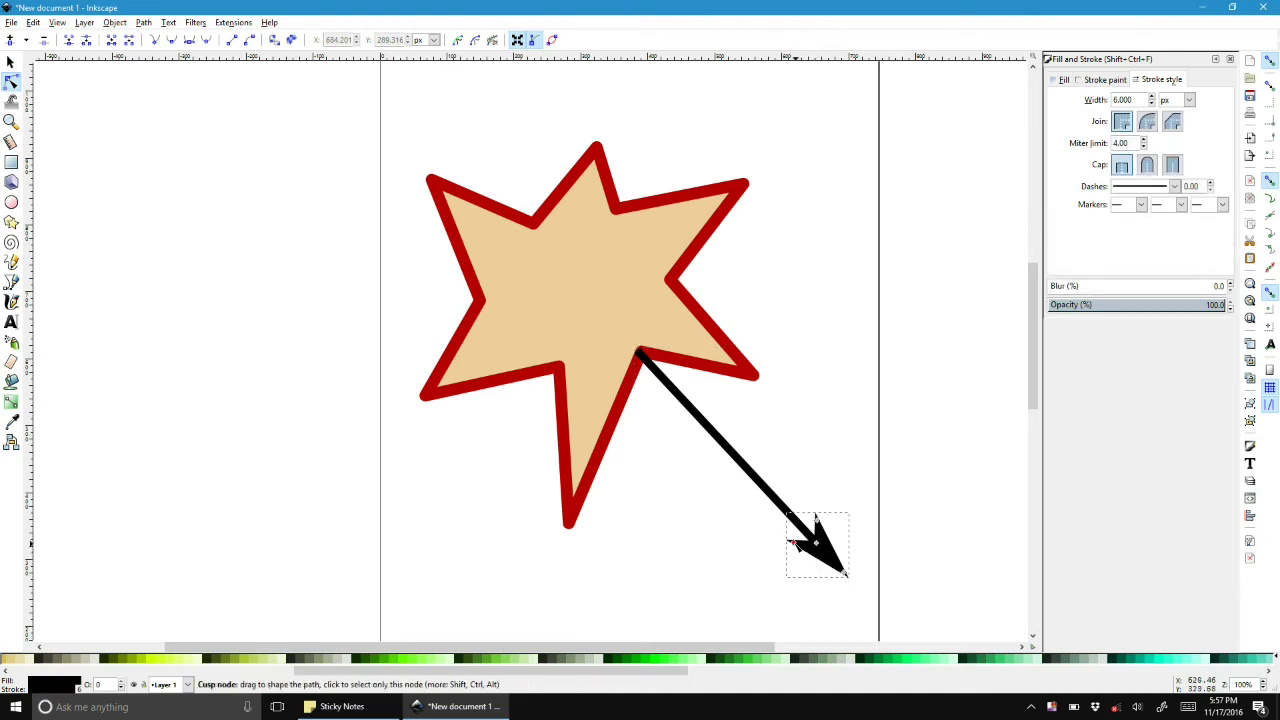
left_click_drag(795, 545, 679, 562)
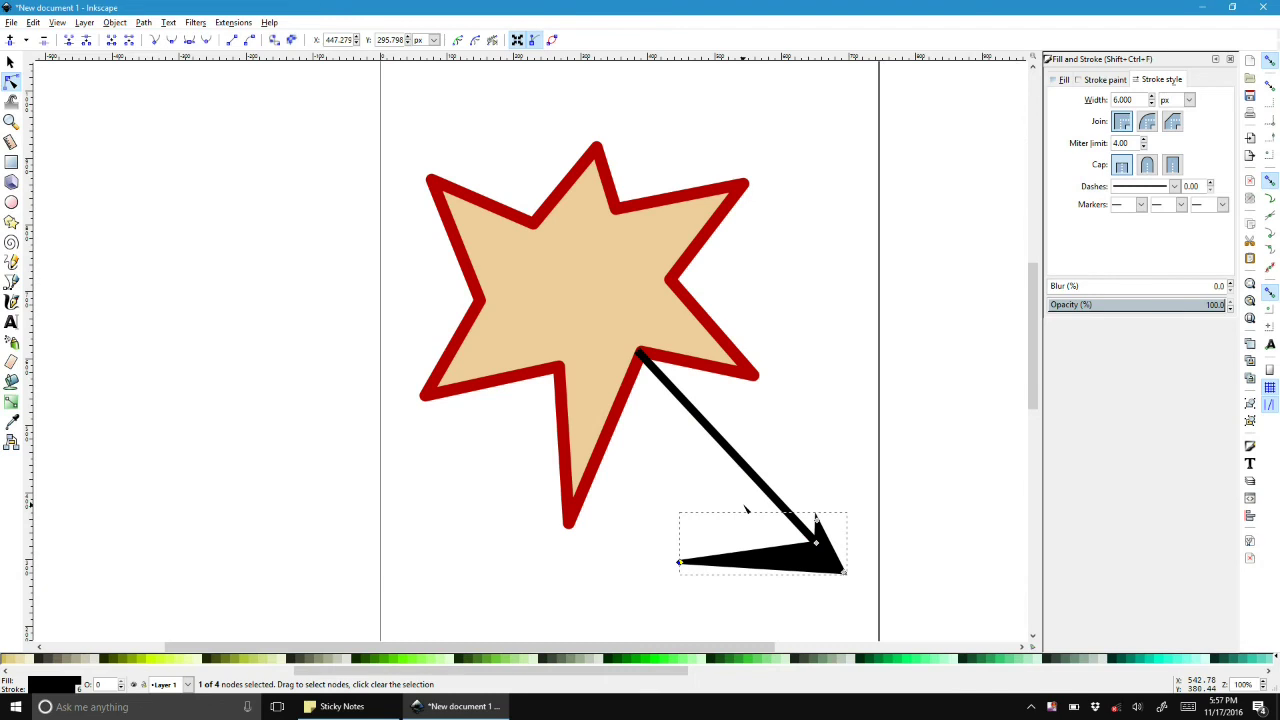
key("ctrl+z")
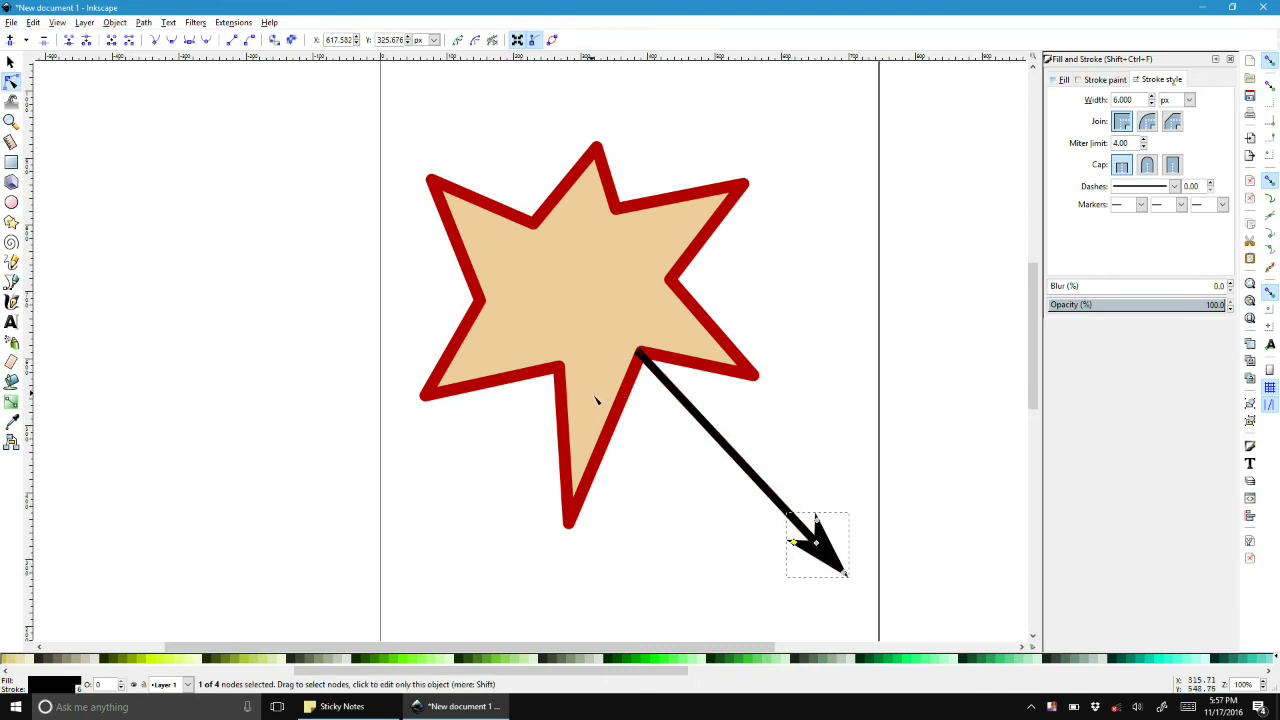
key("s")
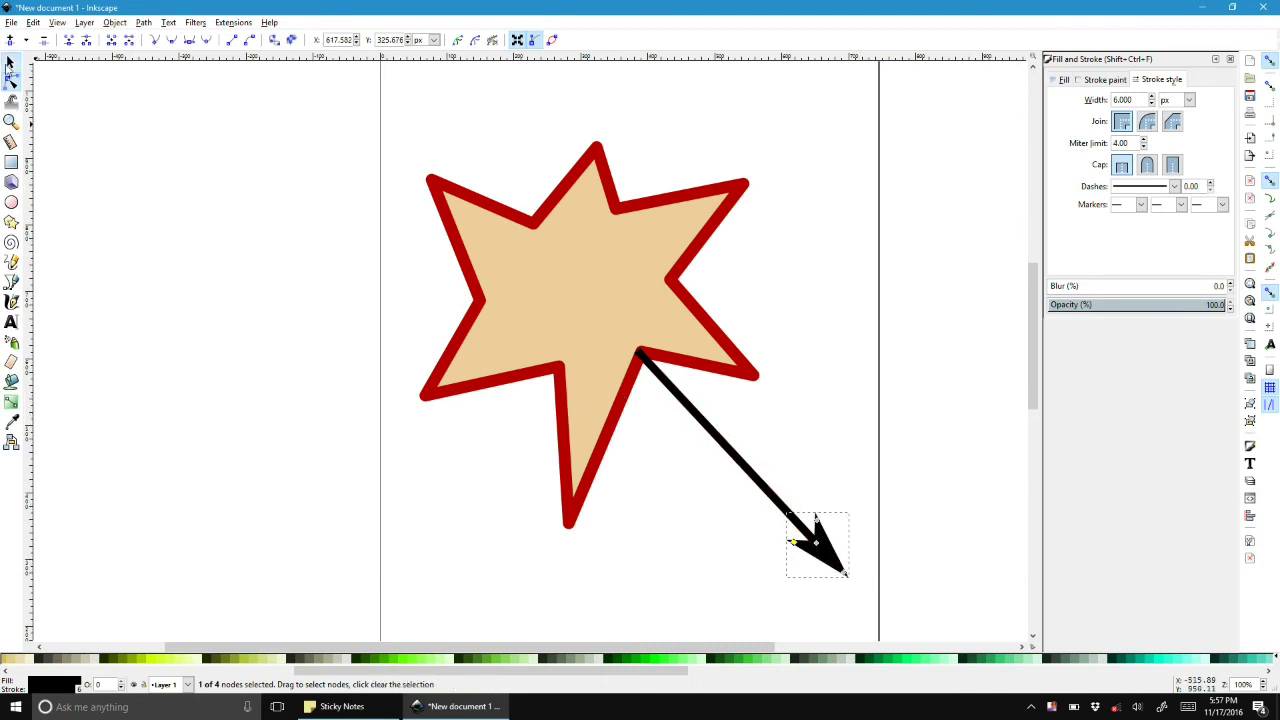
left_click_drag(722, 482, 906, 606)
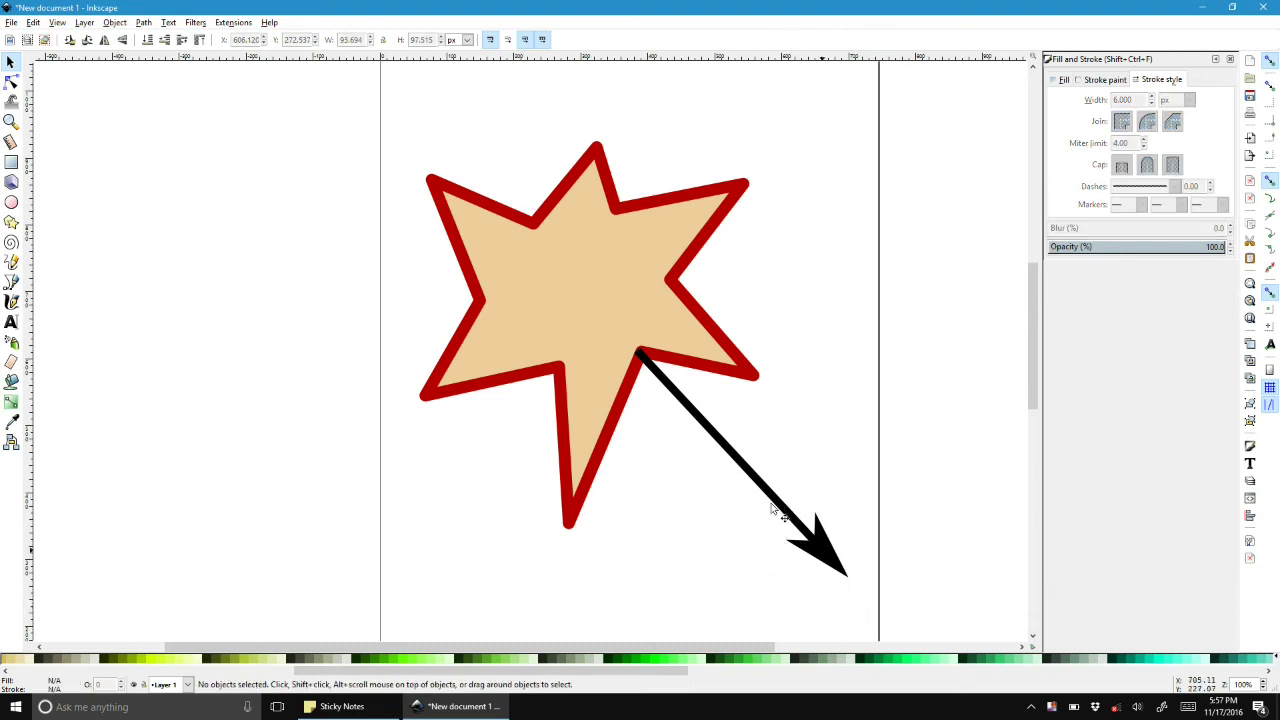
- Try selecting the star and arrow separately, inspecting the arrow's arrowhead and line parts with the Node tool
left_click_drag(392, 104, 777, 507)
left_click(610, 342)
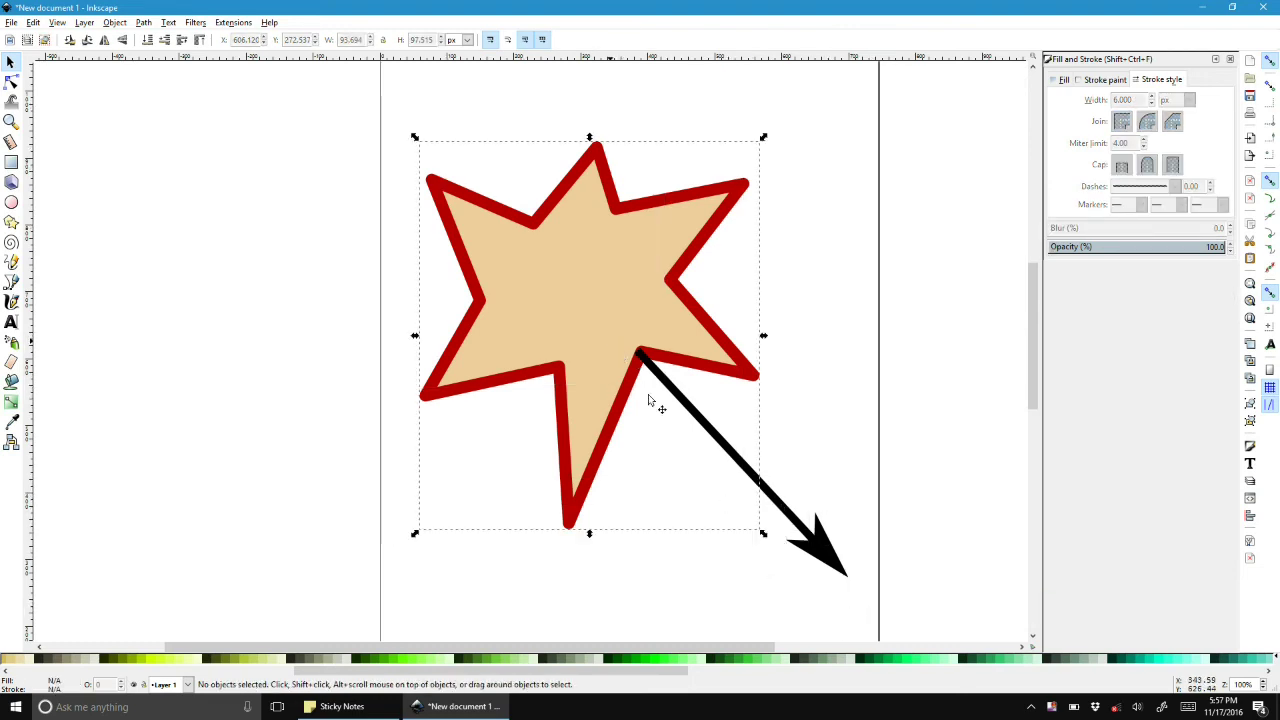
left_click(721, 441)
key("Escape")
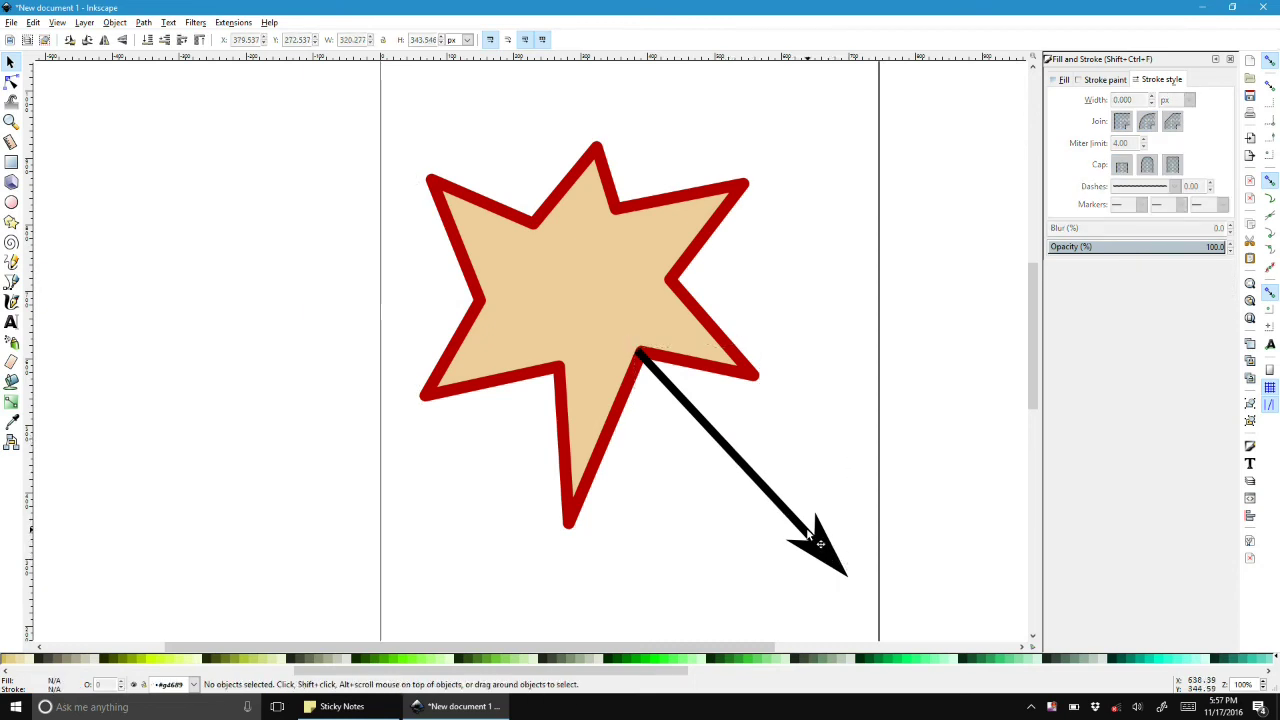
left_click(797, 521)
key("n")
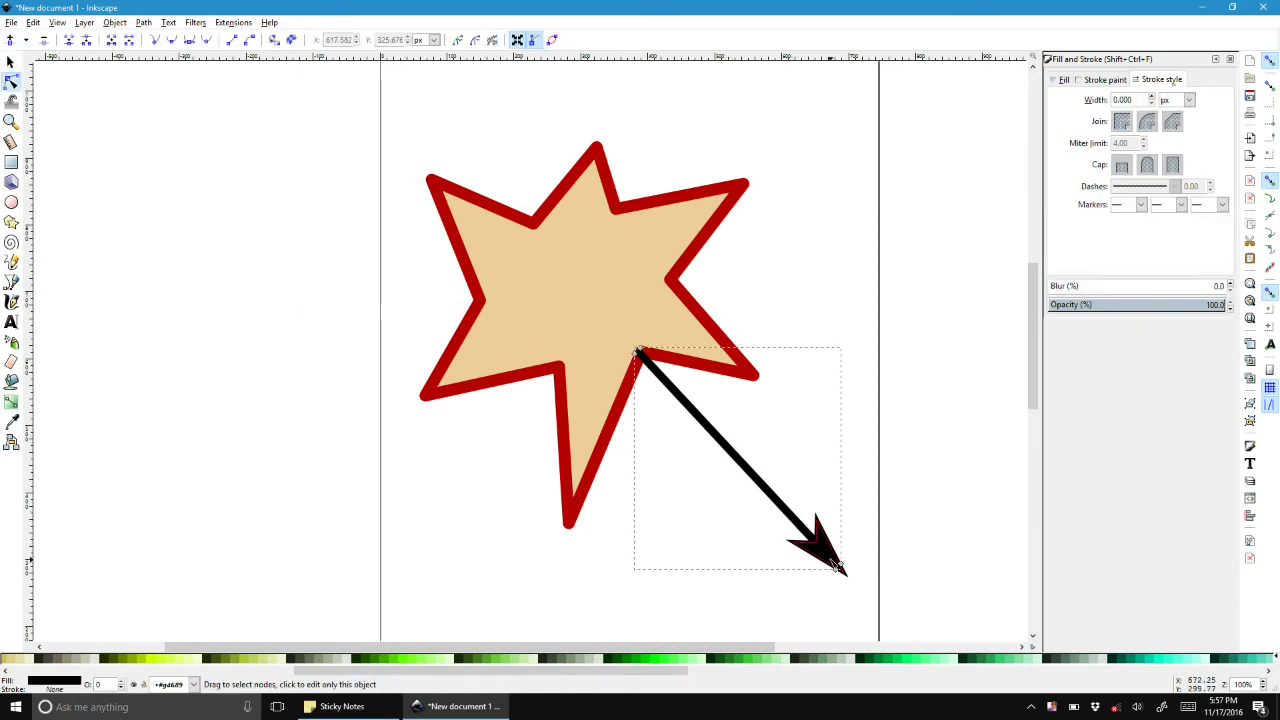
left_click(834, 563)
left_click(772, 498)
left_click(897, 526)
- Rubber-band select all nodes of both the star and the arrow
left_click_drag(366, 109, 874, 457)
scroll(874, 457, "up", 5)
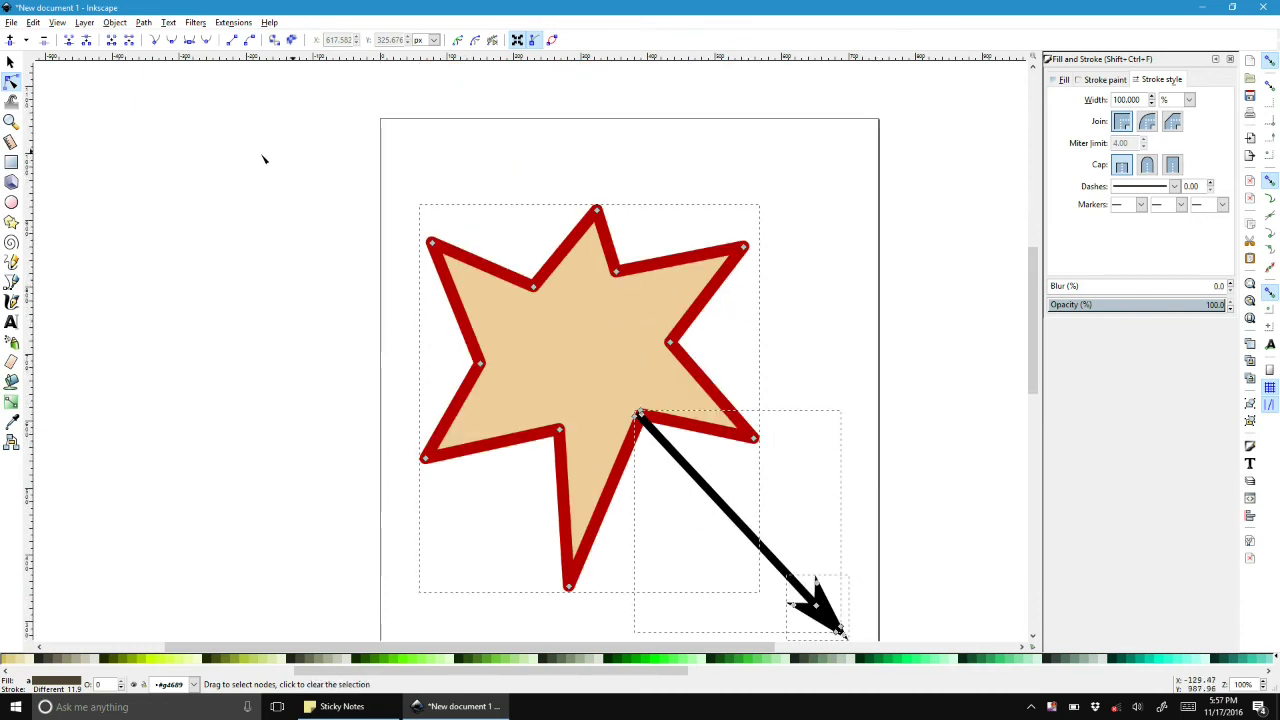
left_click(143, 23)
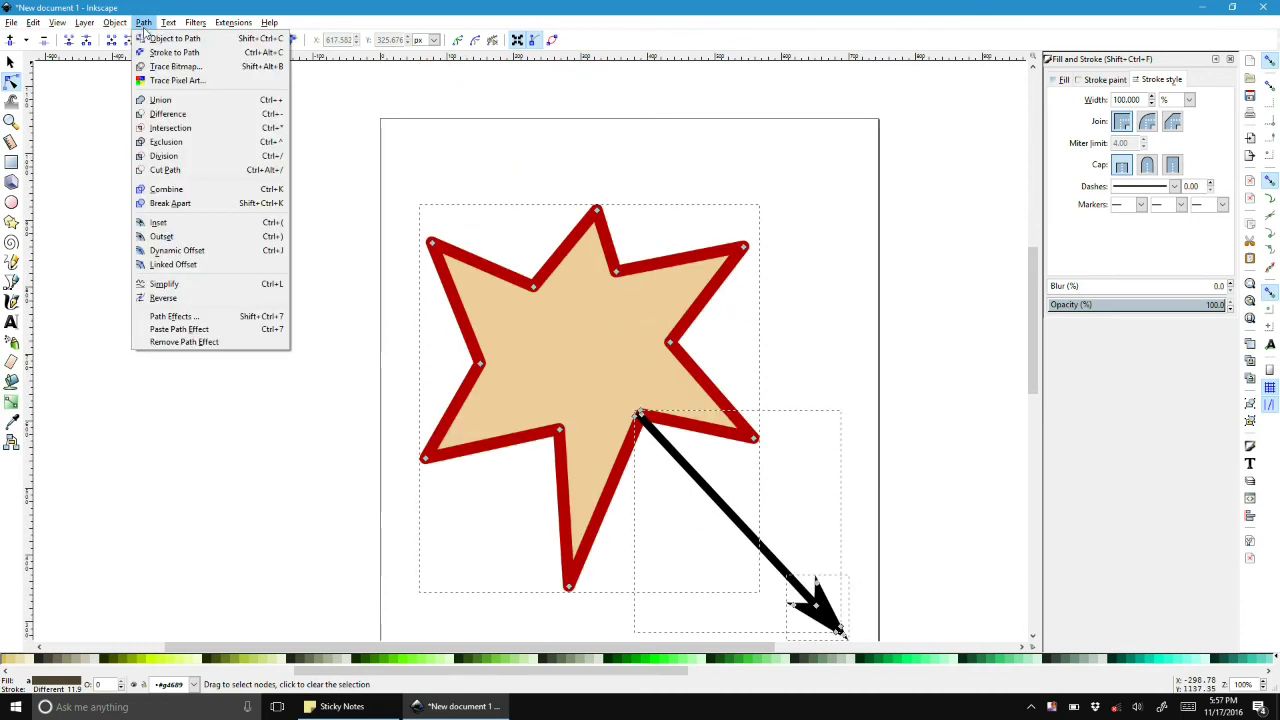
- Union the star and arrow into one shape and set its stroke paint to none
left_click(158, 100)
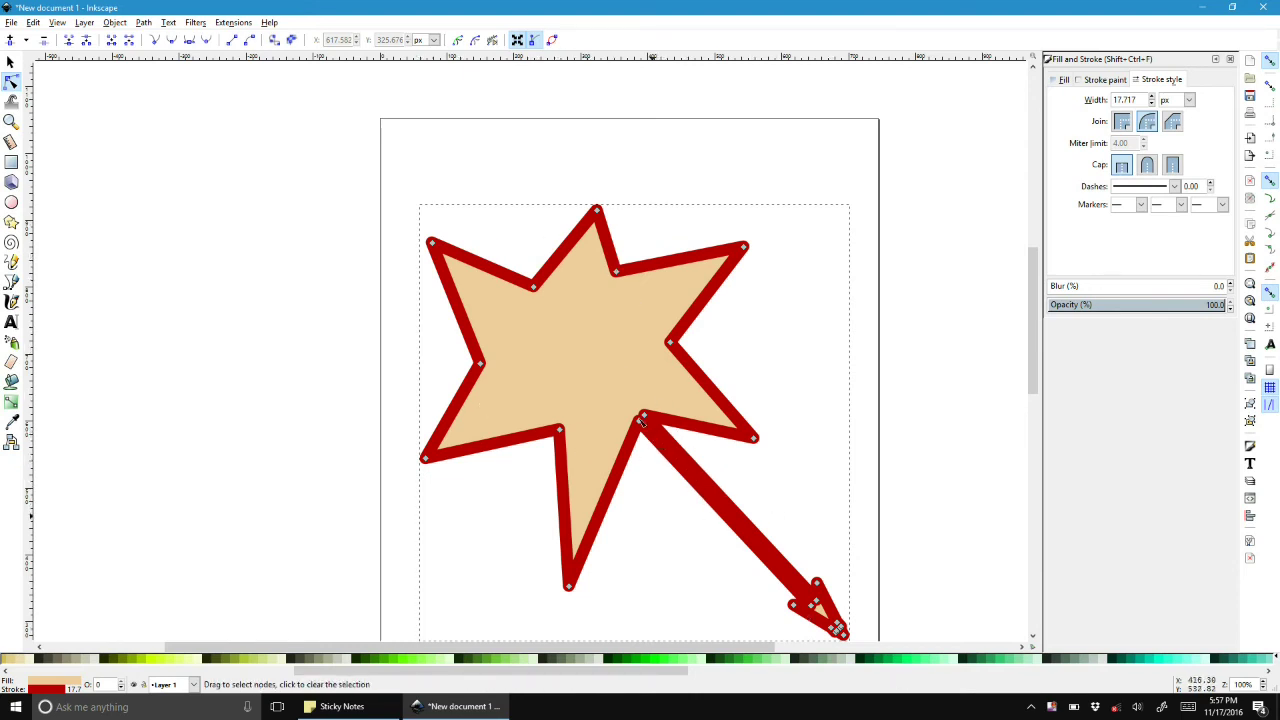
left_click(1118, 82)
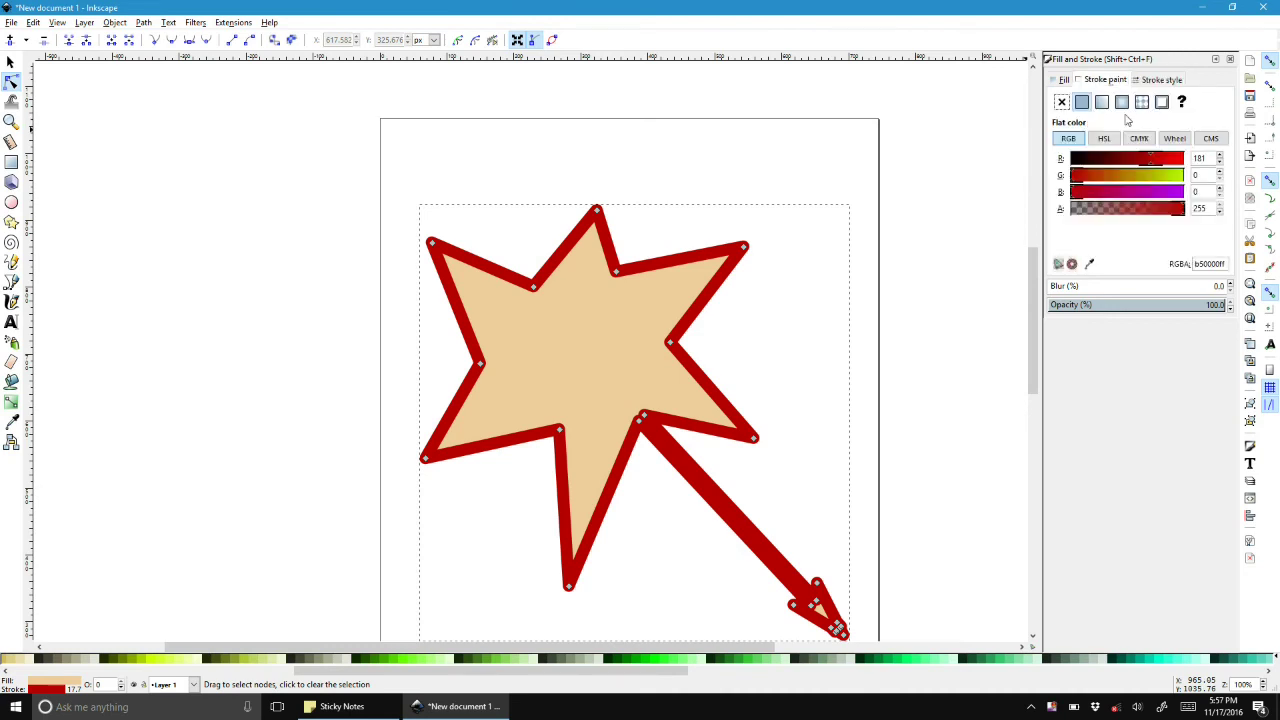
left_click(1062, 102)
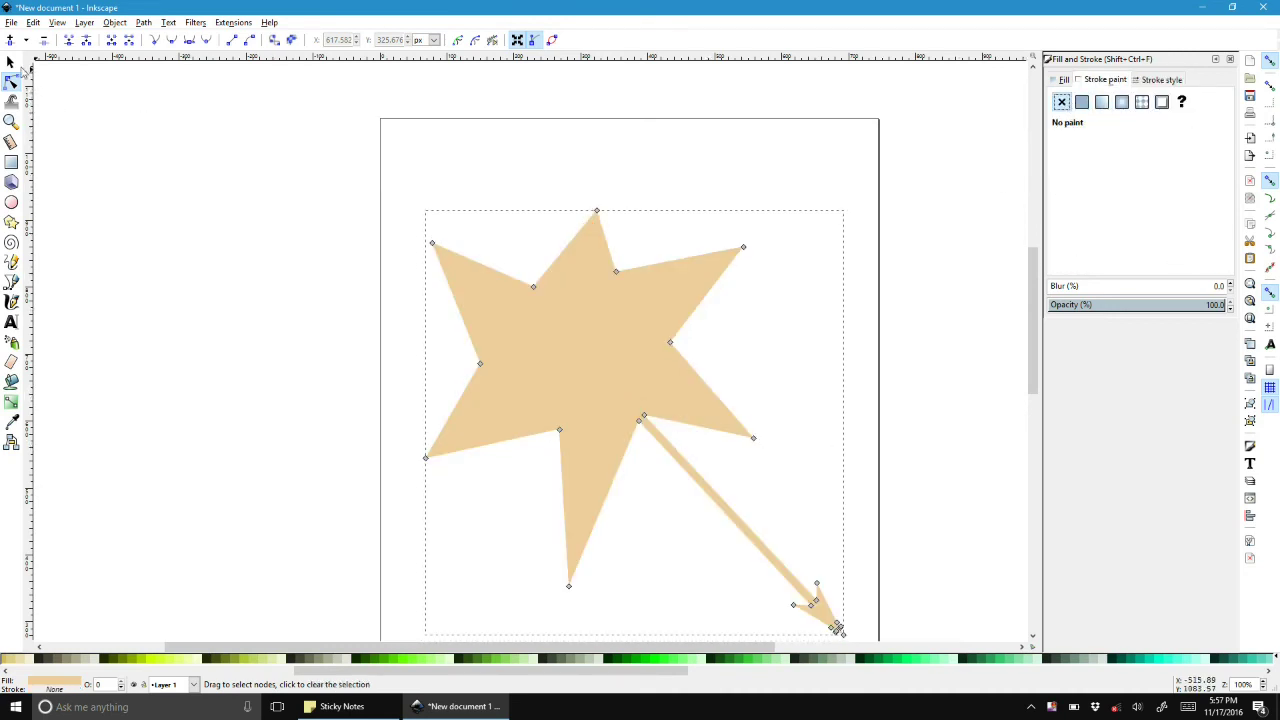
- Move the merged shape up slightly, then select and delete it
left_click(11, 62)
left_click_drag(574, 346, 562, 296)
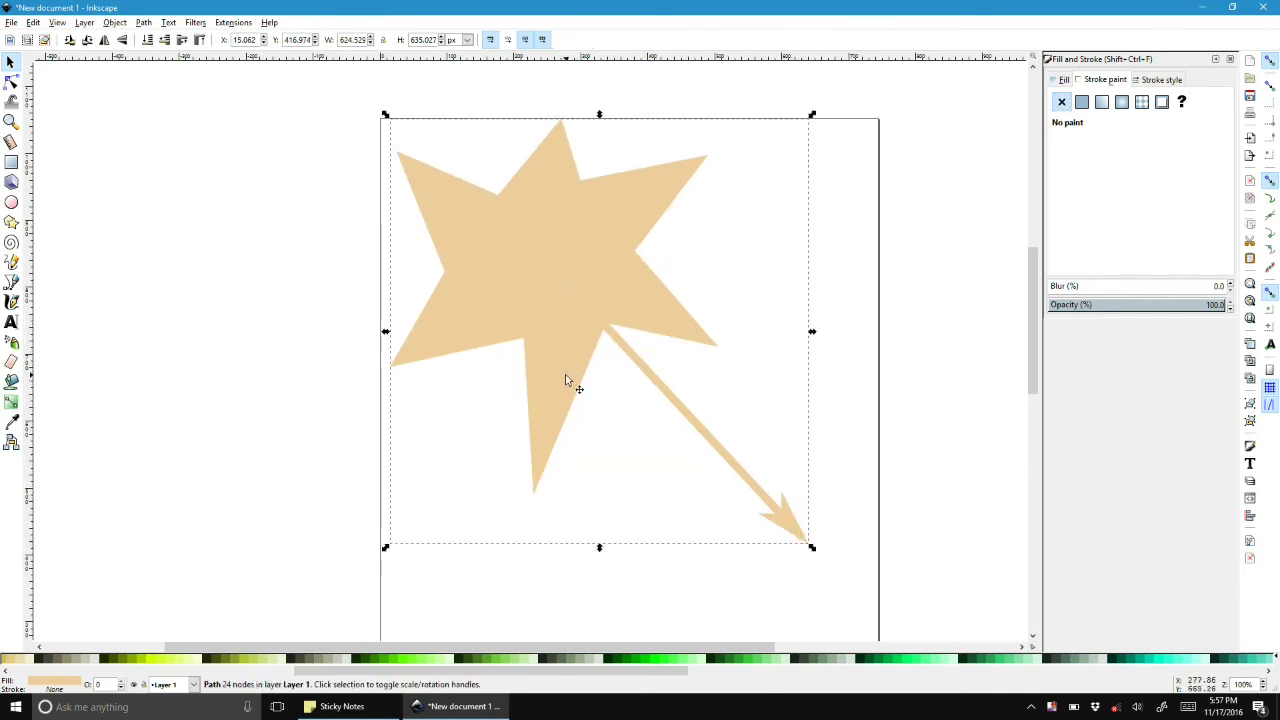
left_click(797, 427)
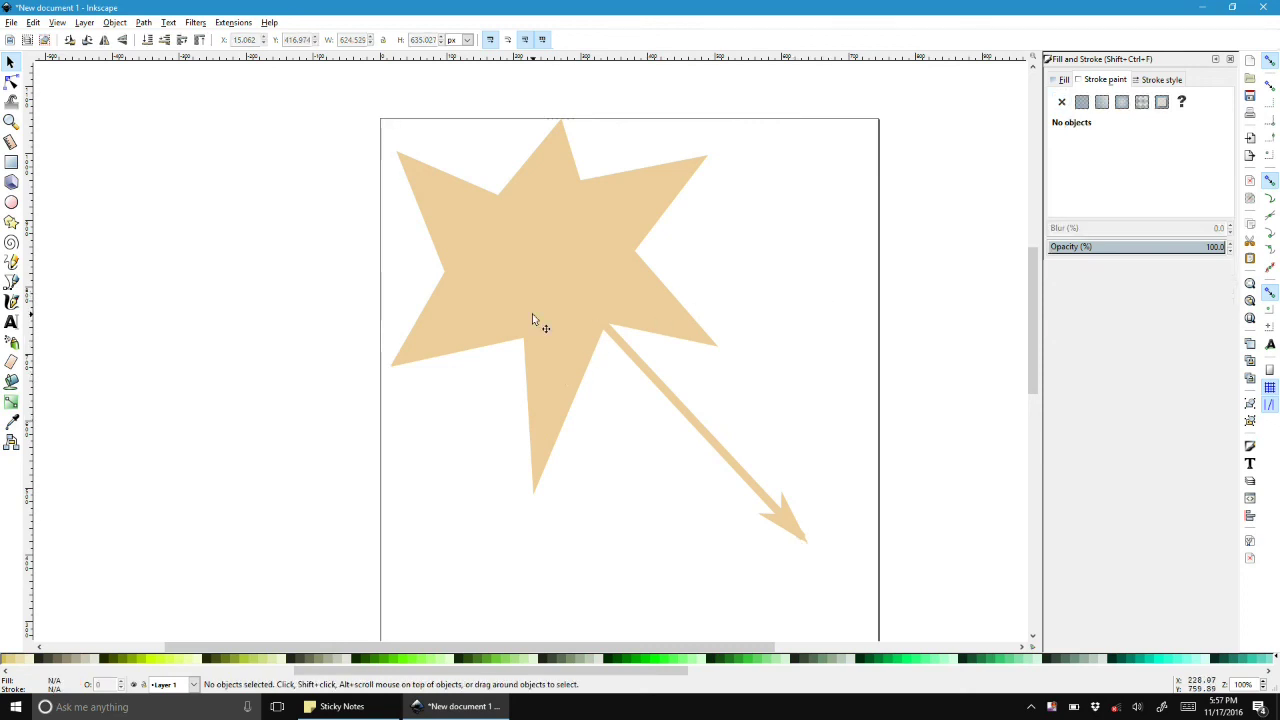
left_click(537, 280)
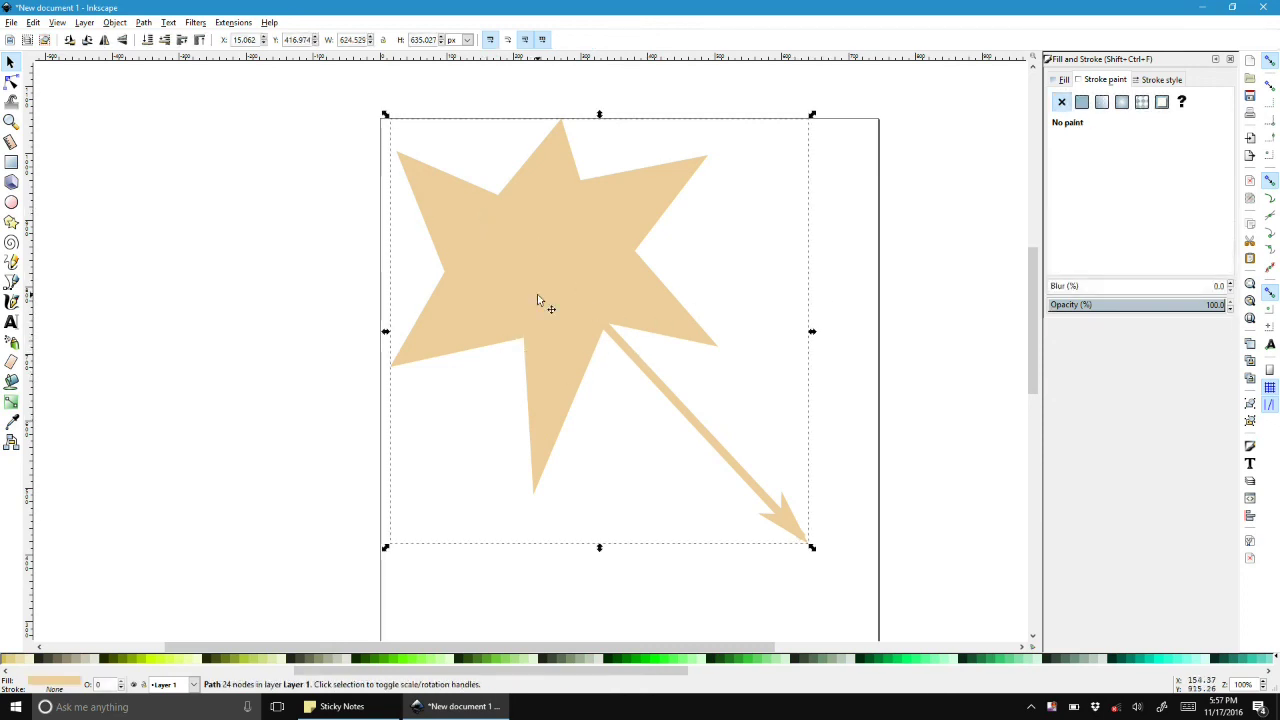
key("Delete")
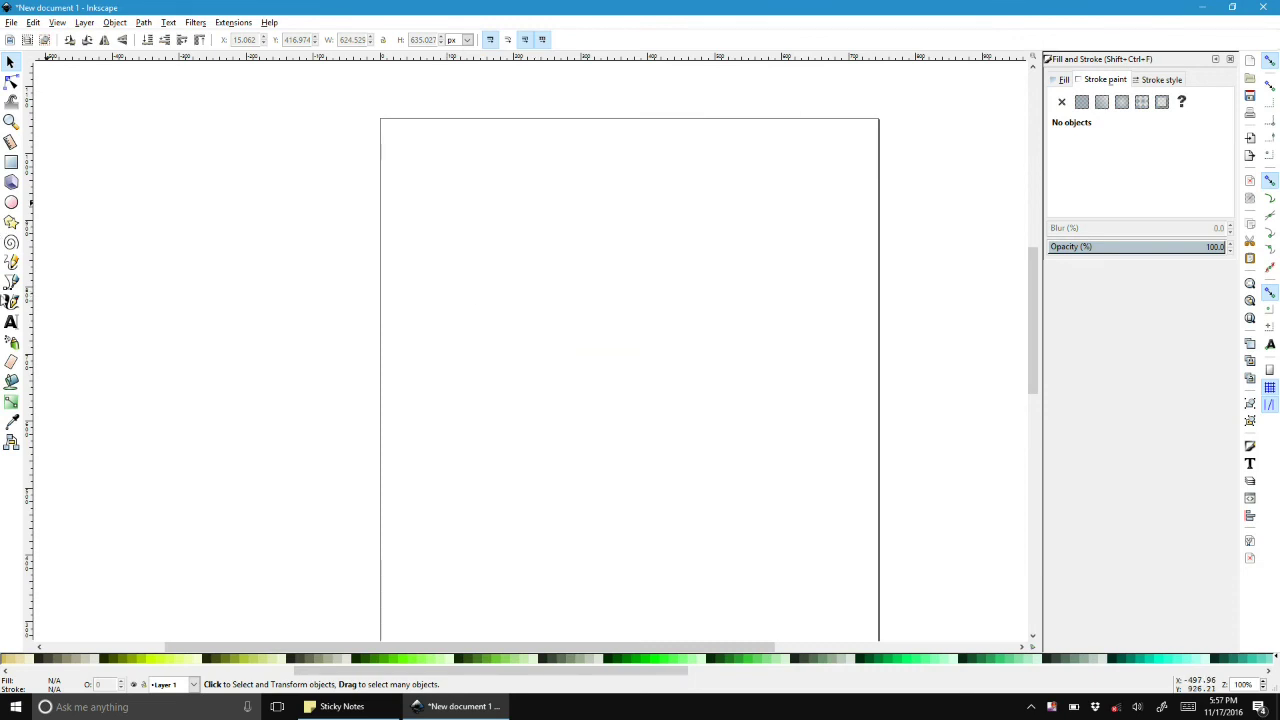
- Draw a 603.531 × 401.358 px tan rectangle with rounding Rx 288.913 and Ry 87.795
left_click(11, 161)
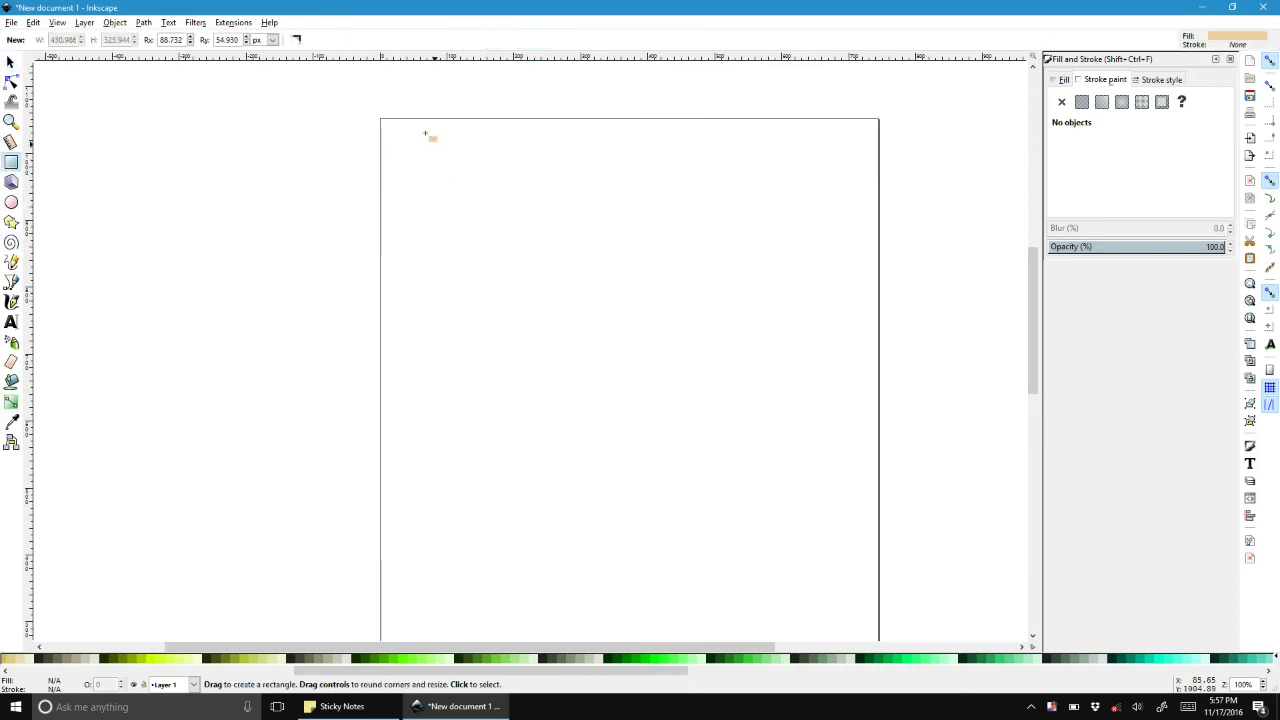
left_click_drag(410, 143, 794, 414)
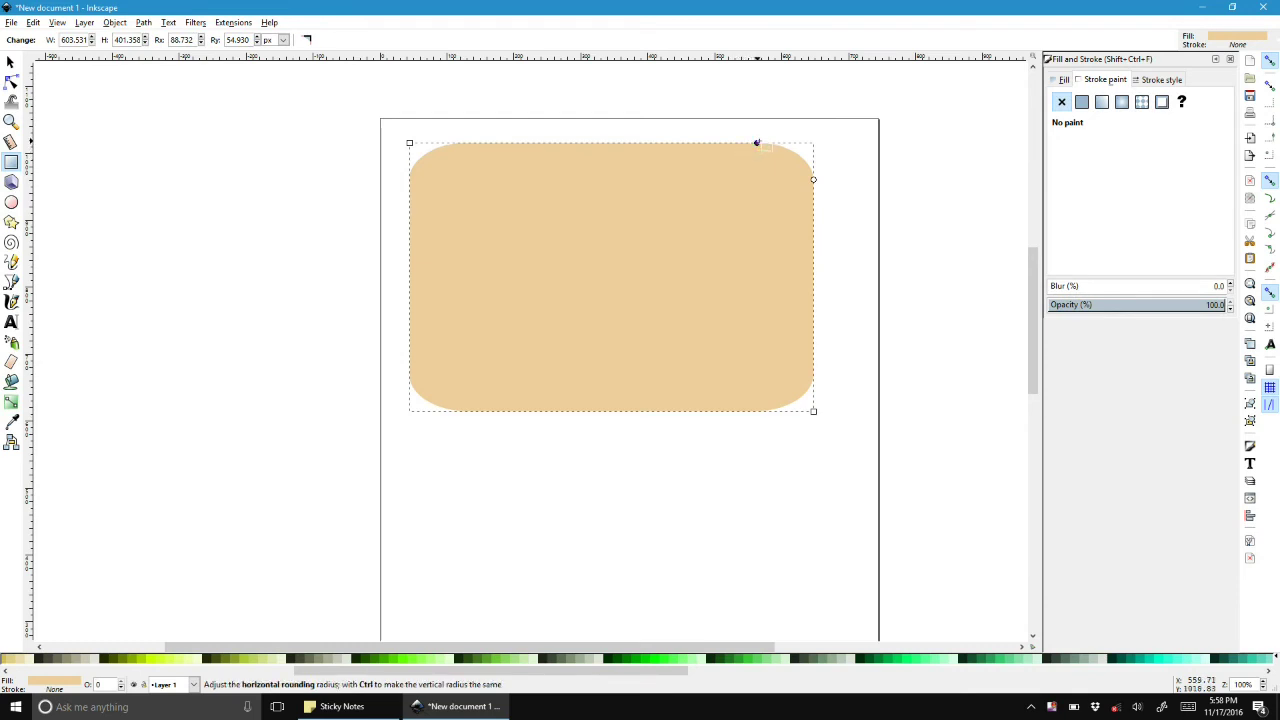
left_click_drag(780, 143, 619, 131)
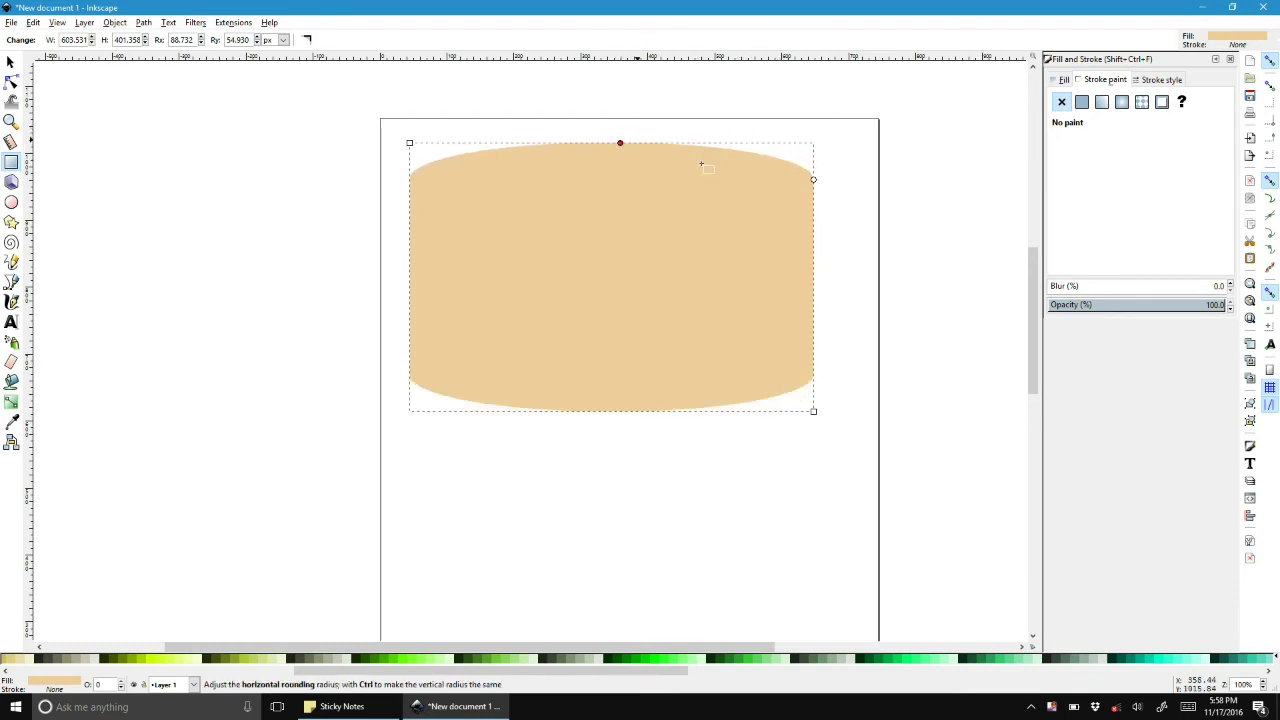
left_click_drag(813, 180, 812, 203)
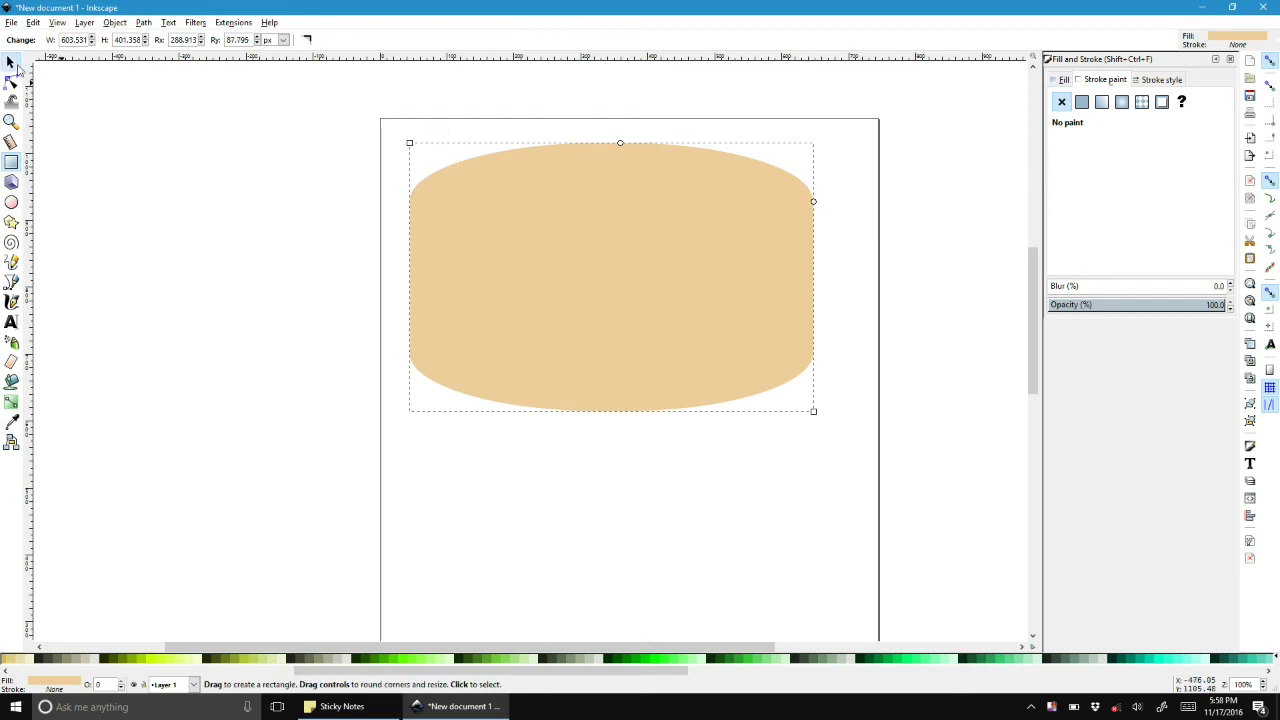
left_click(10, 62)
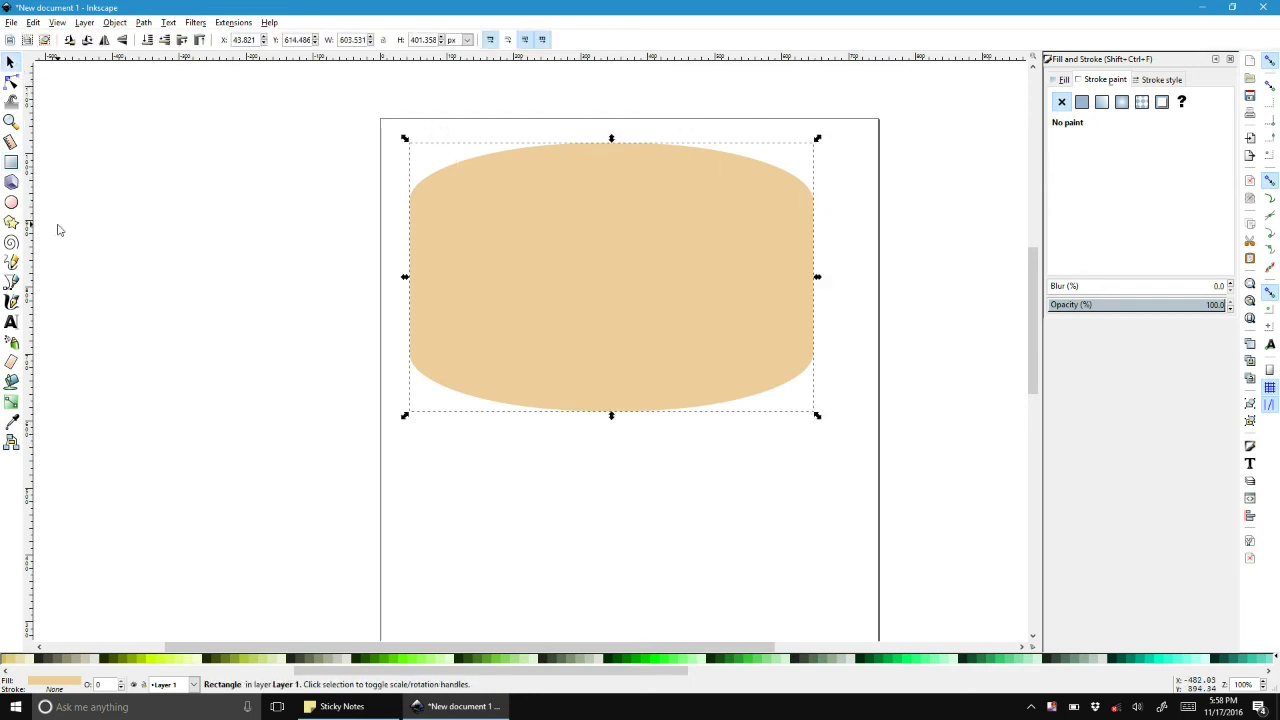
- Draw a thin straight-edged three-node triangle tail from the tan shape's lower edge with the pen tool
left_click(13, 285)
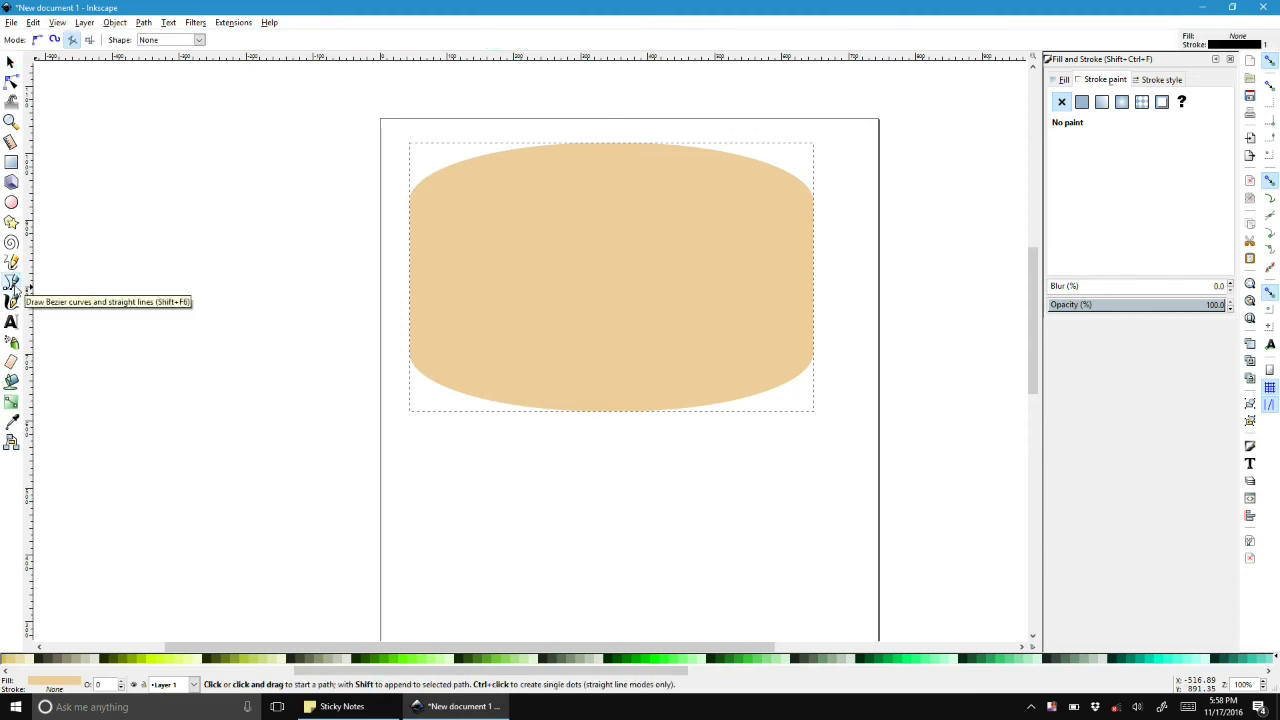
left_click(72, 42)
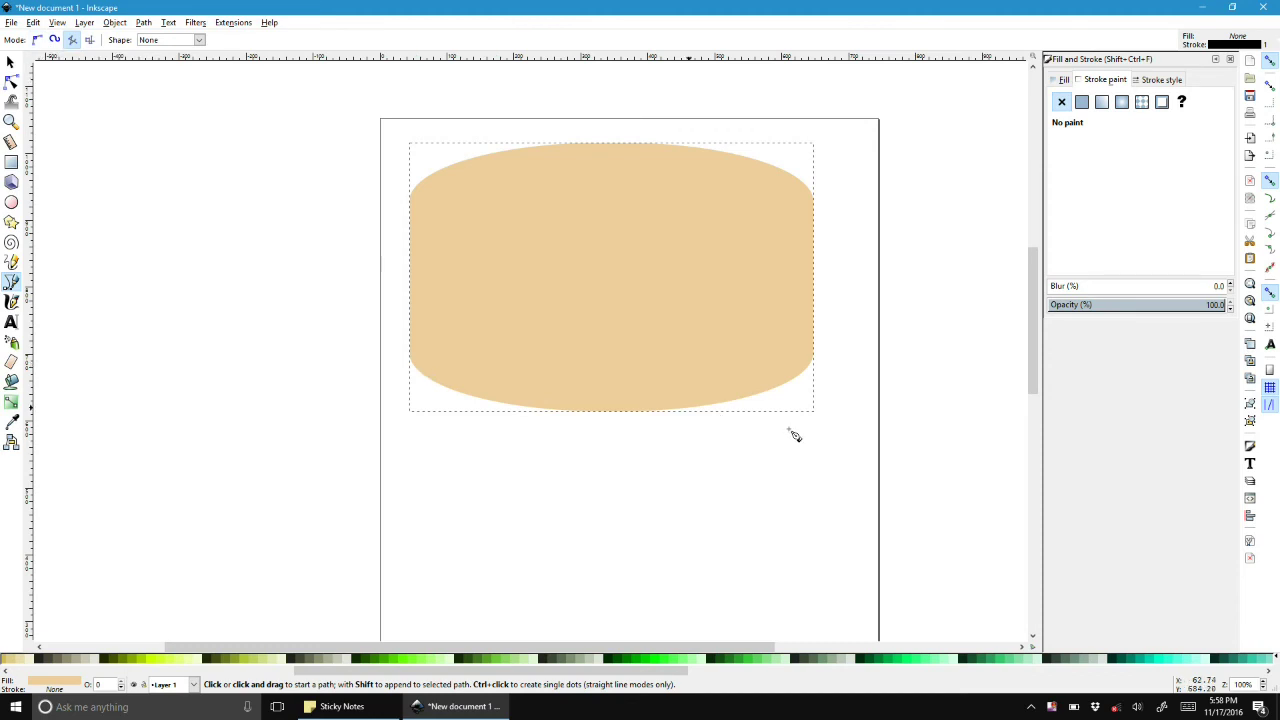
left_click(673, 385)
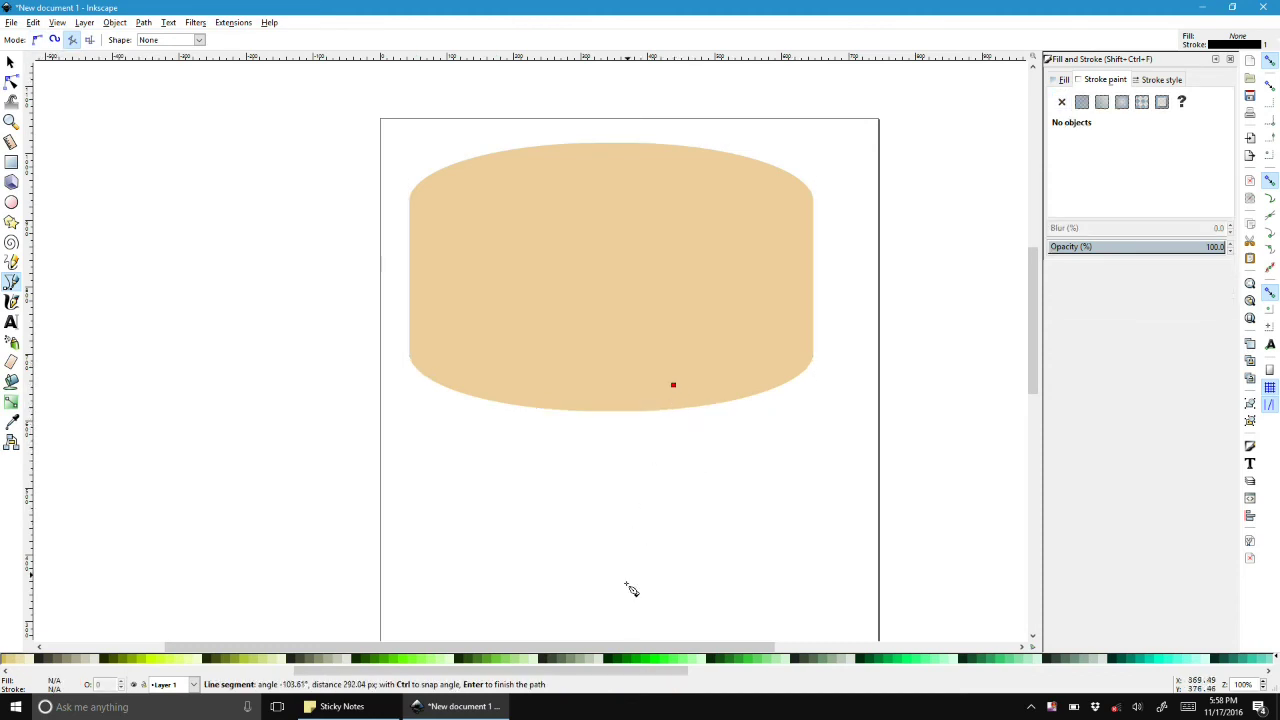
left_click(741, 378)
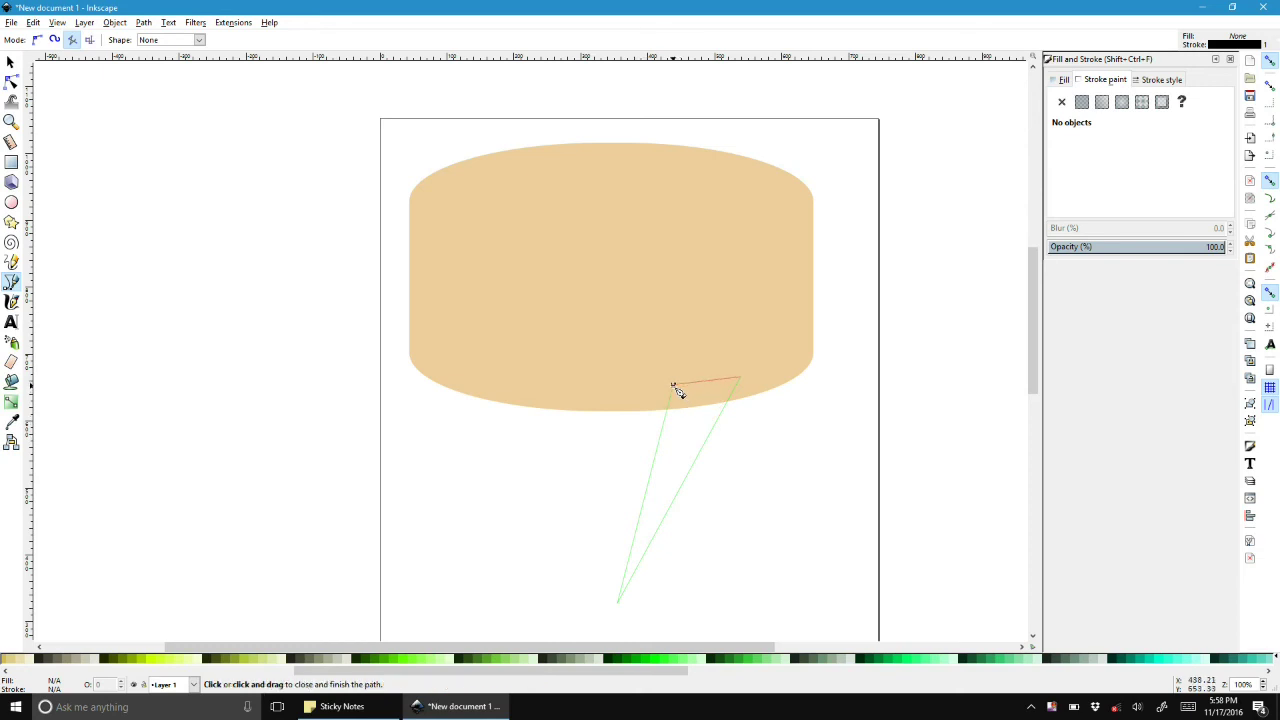
left_click(674, 386)
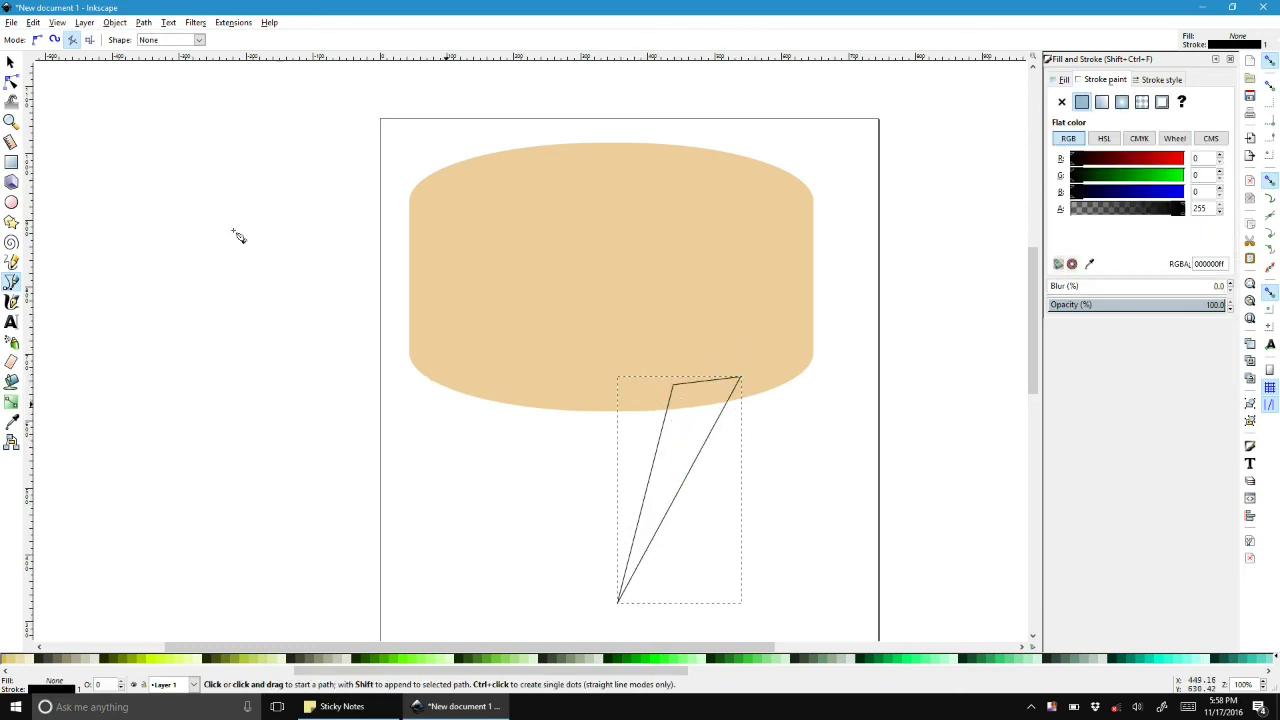
key("s")
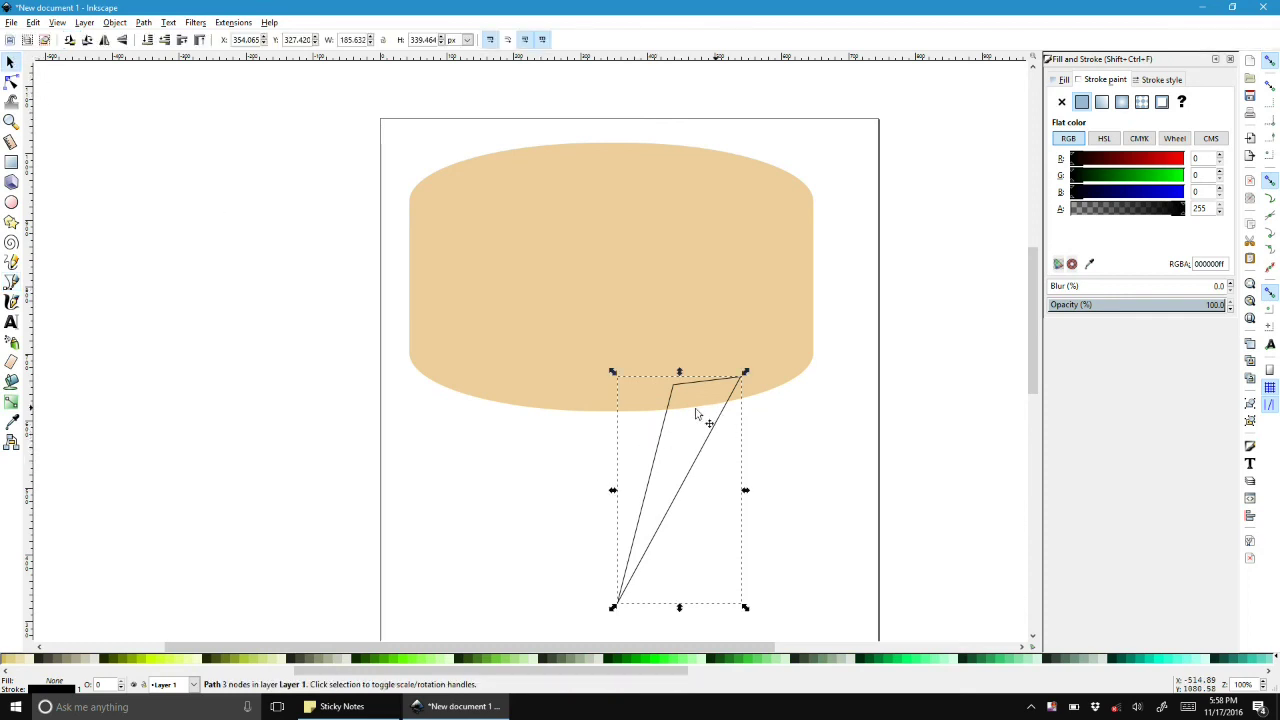
left_click(626, 310)
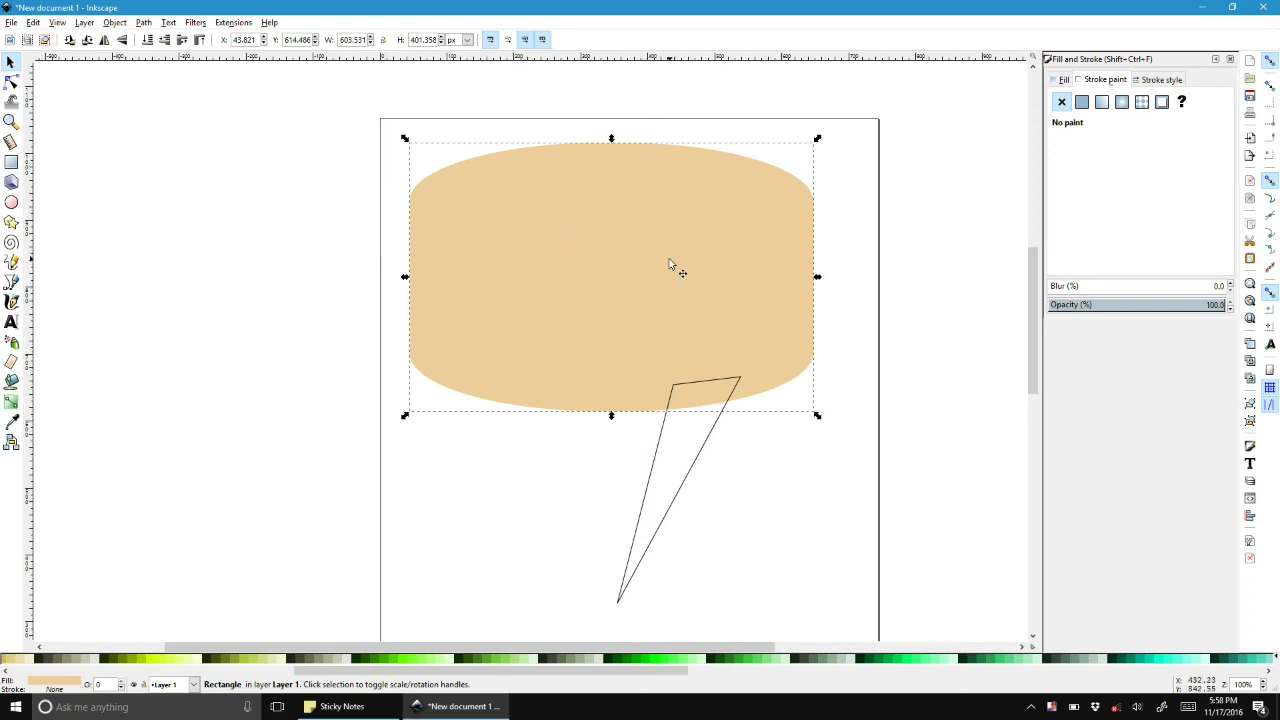
- Select the tan shape and triangle tail together and union them into one 11-node path
left_click(664, 452, "shift")
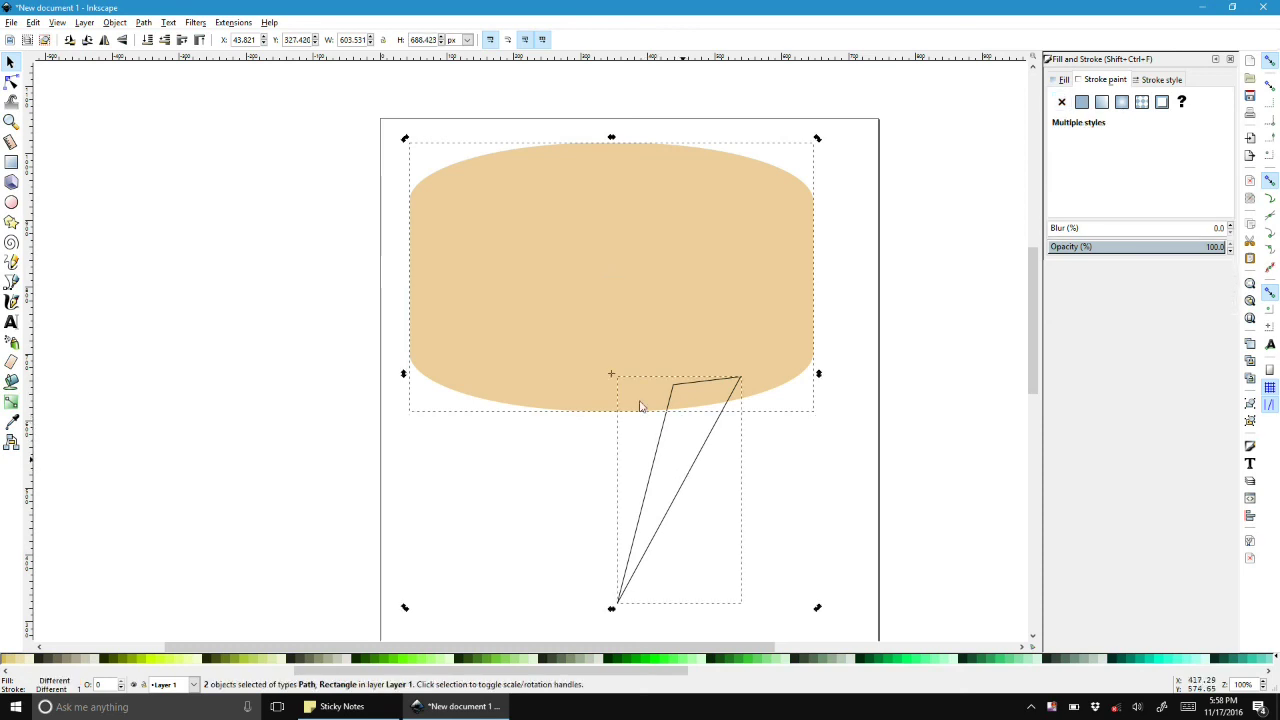
left_click(143, 23)
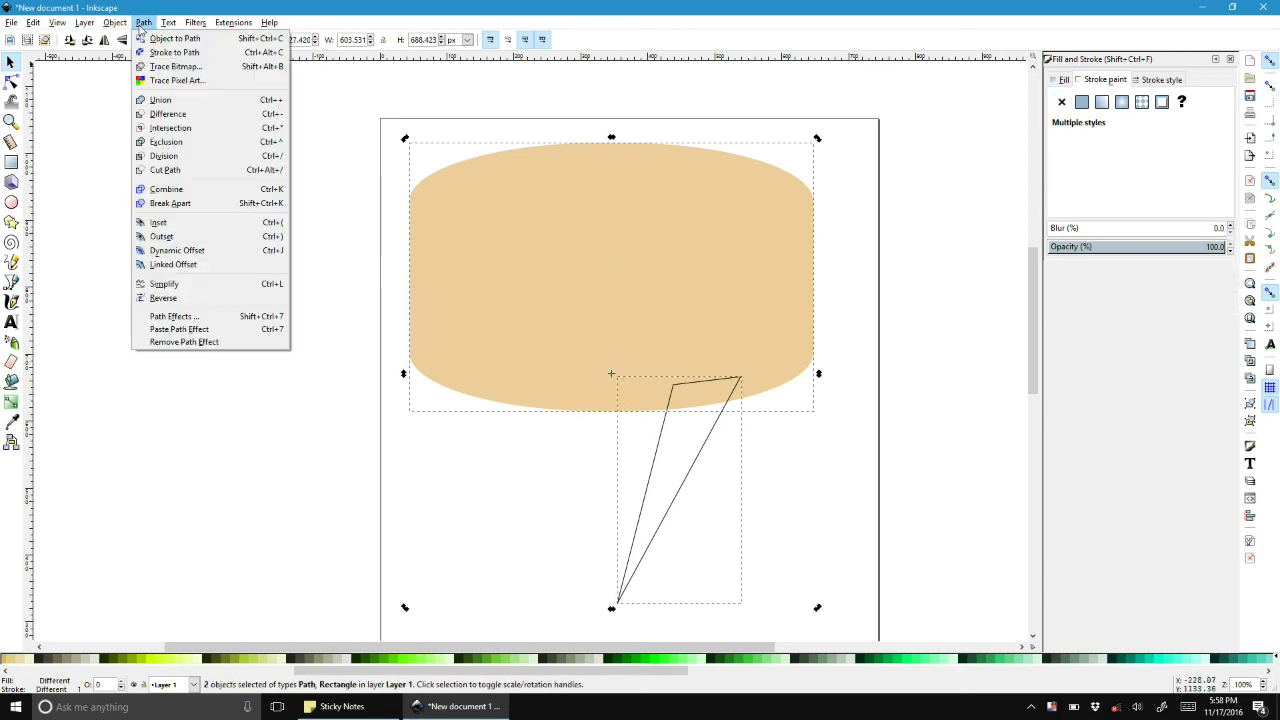
left_click(160, 99)
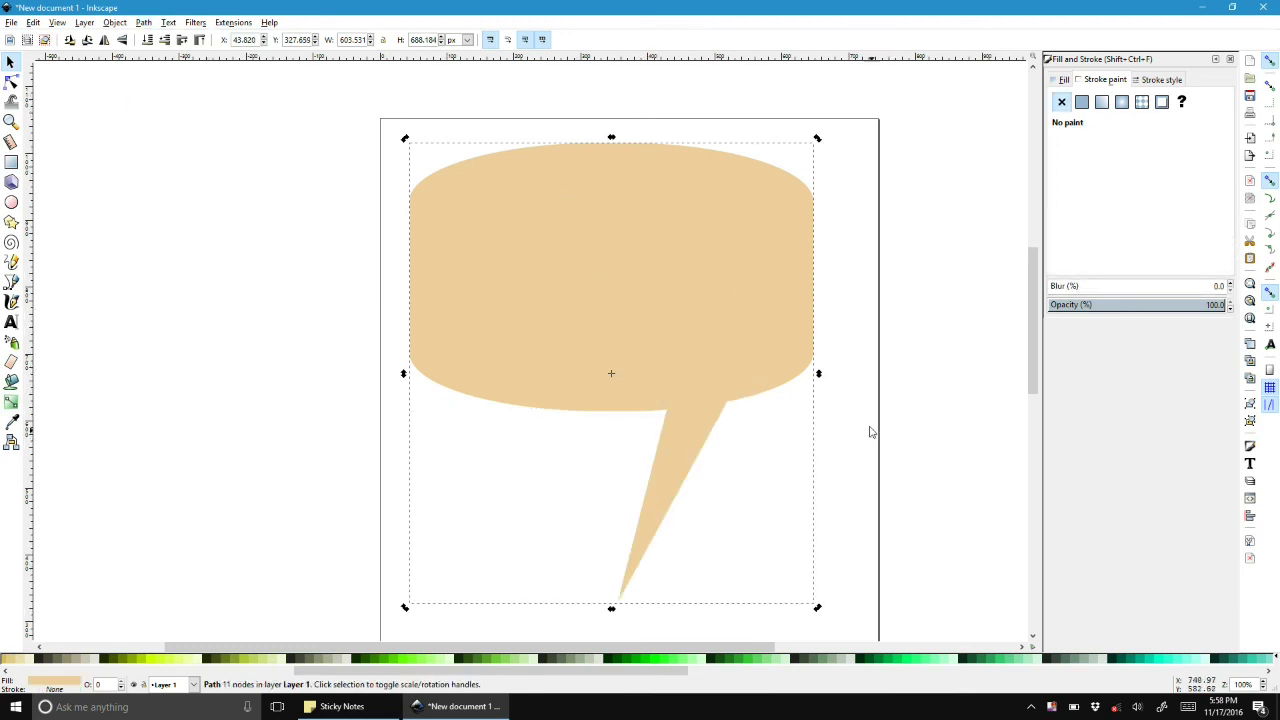
left_click(866, 388)
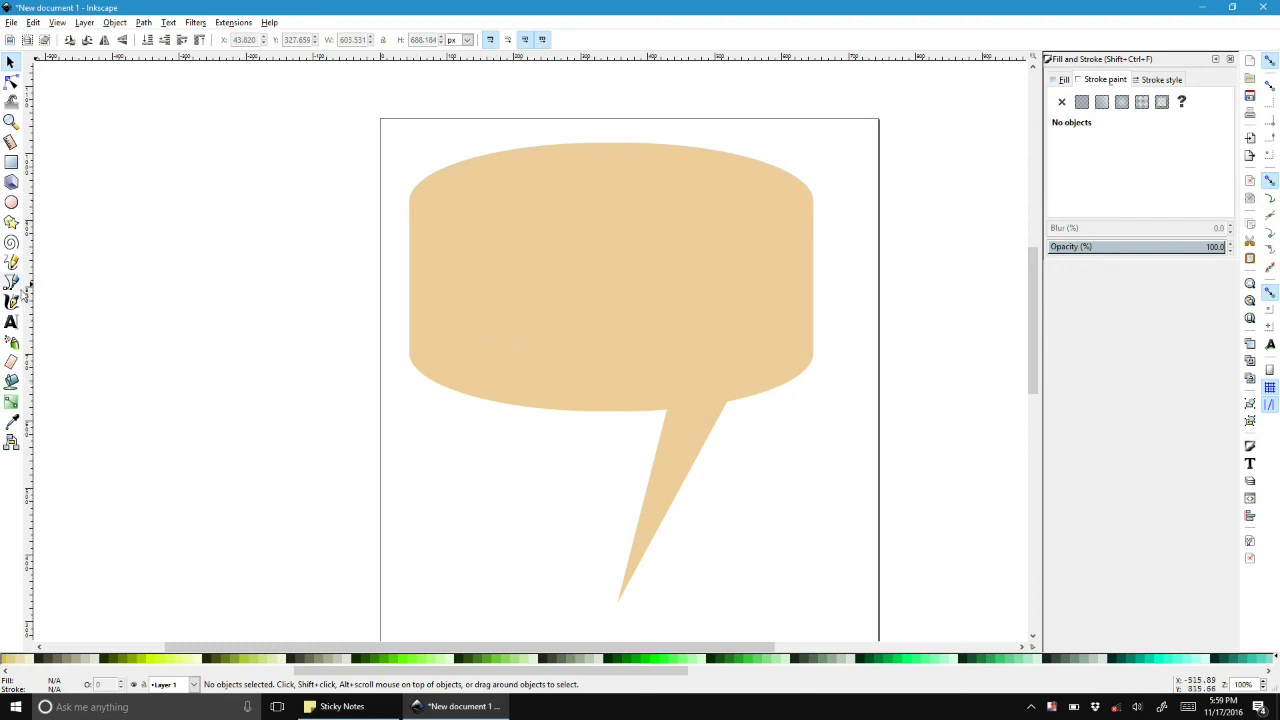
- Type 'BIG SALE TODAY' inside the bubble, correcting the mistyped letters
left_click(11, 321)
left_click(471, 276)
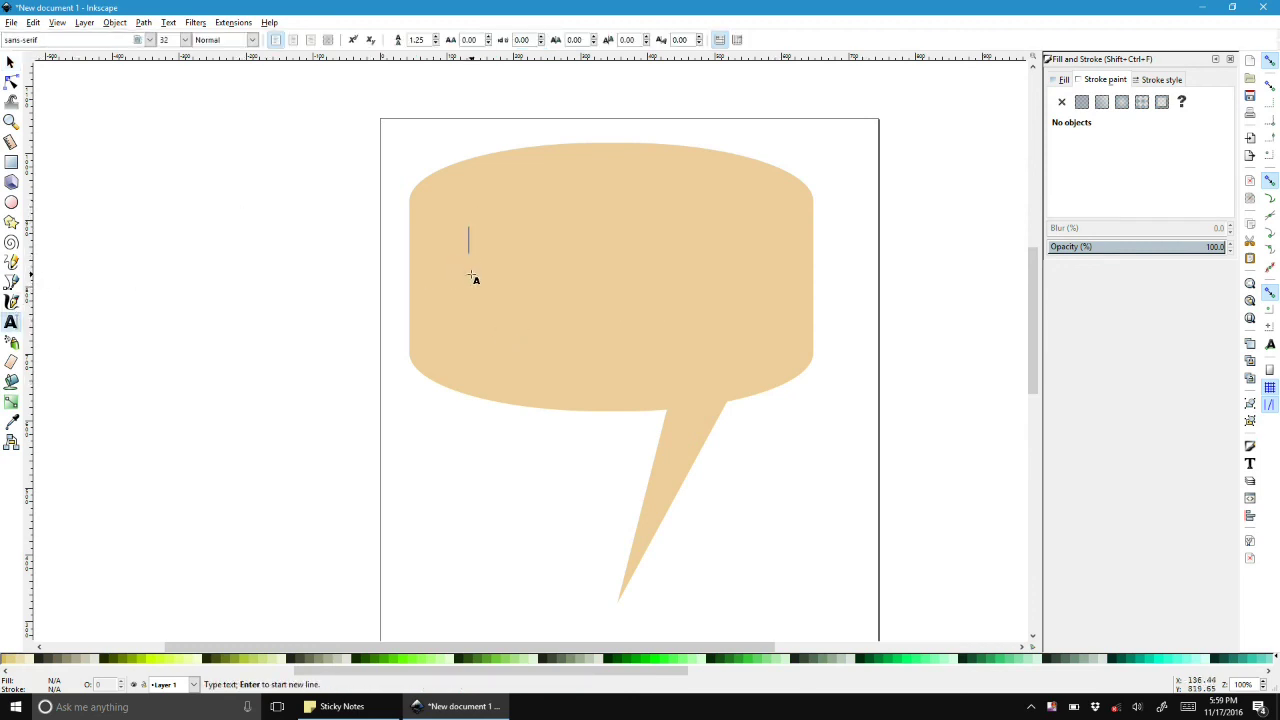
type("BIG ")
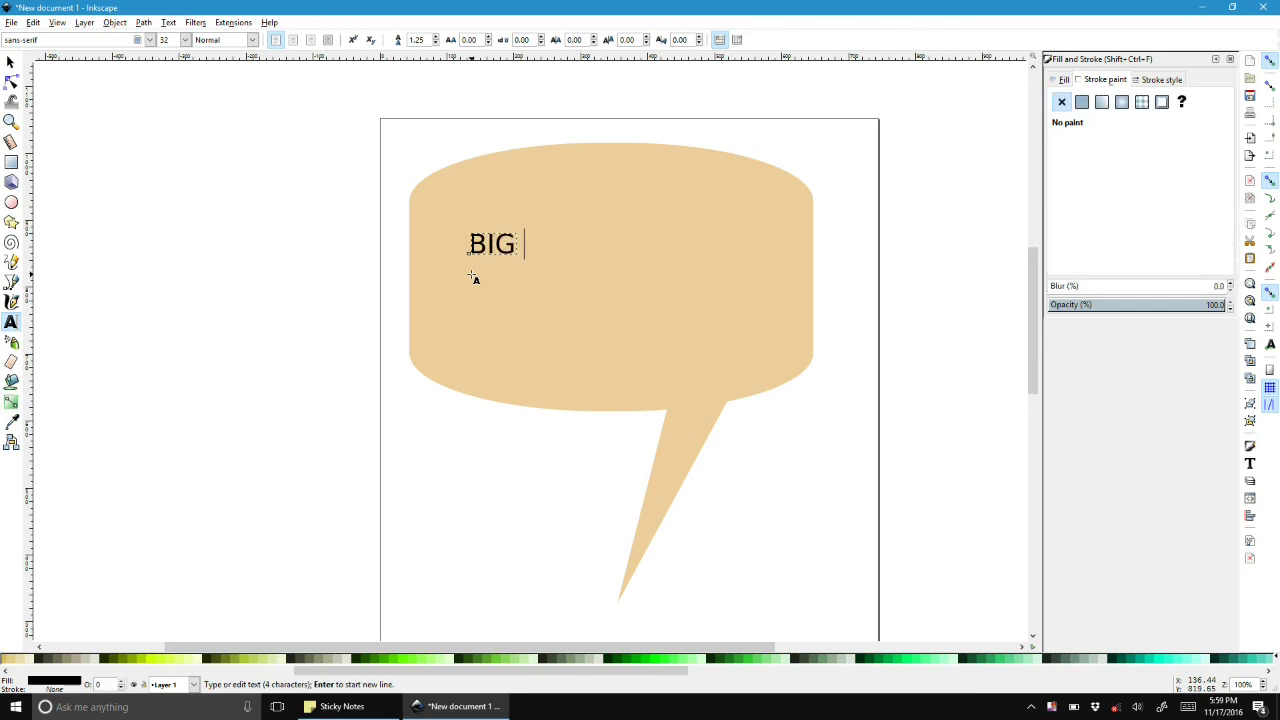
type("SALE FO")
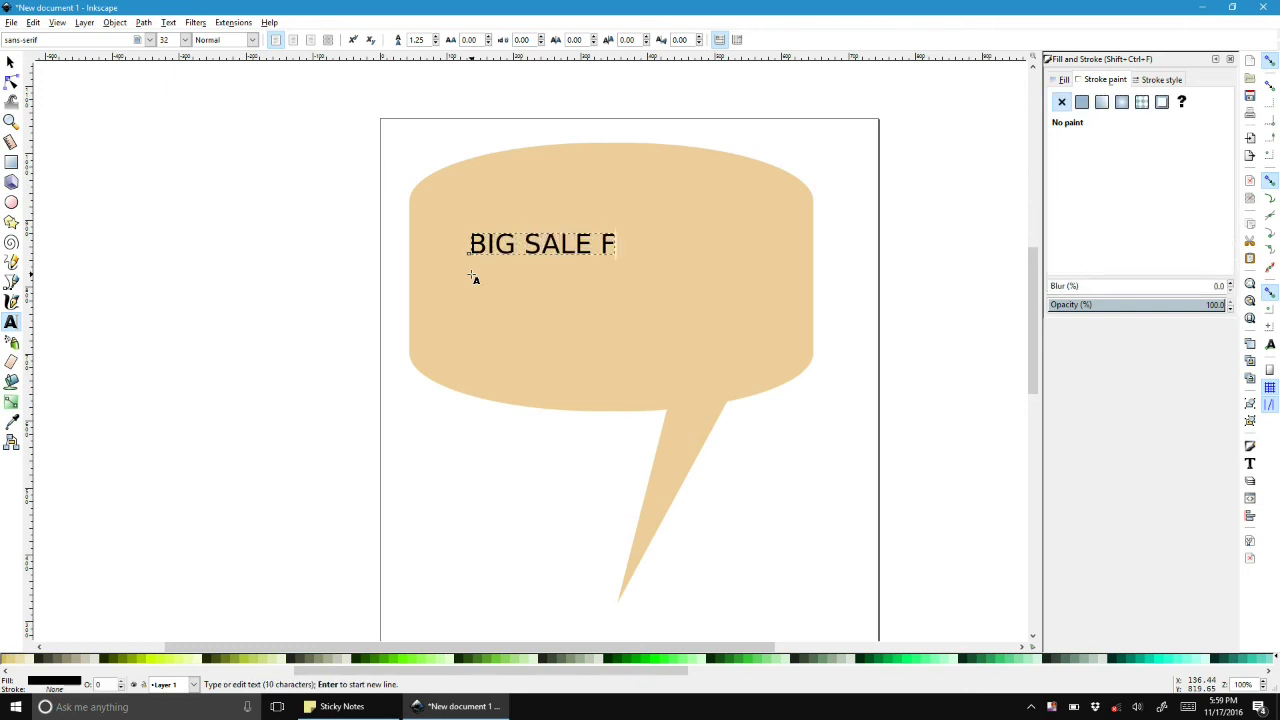
key("BackSpace")
key("BackSpace")
type("F")
key("BackSpace")
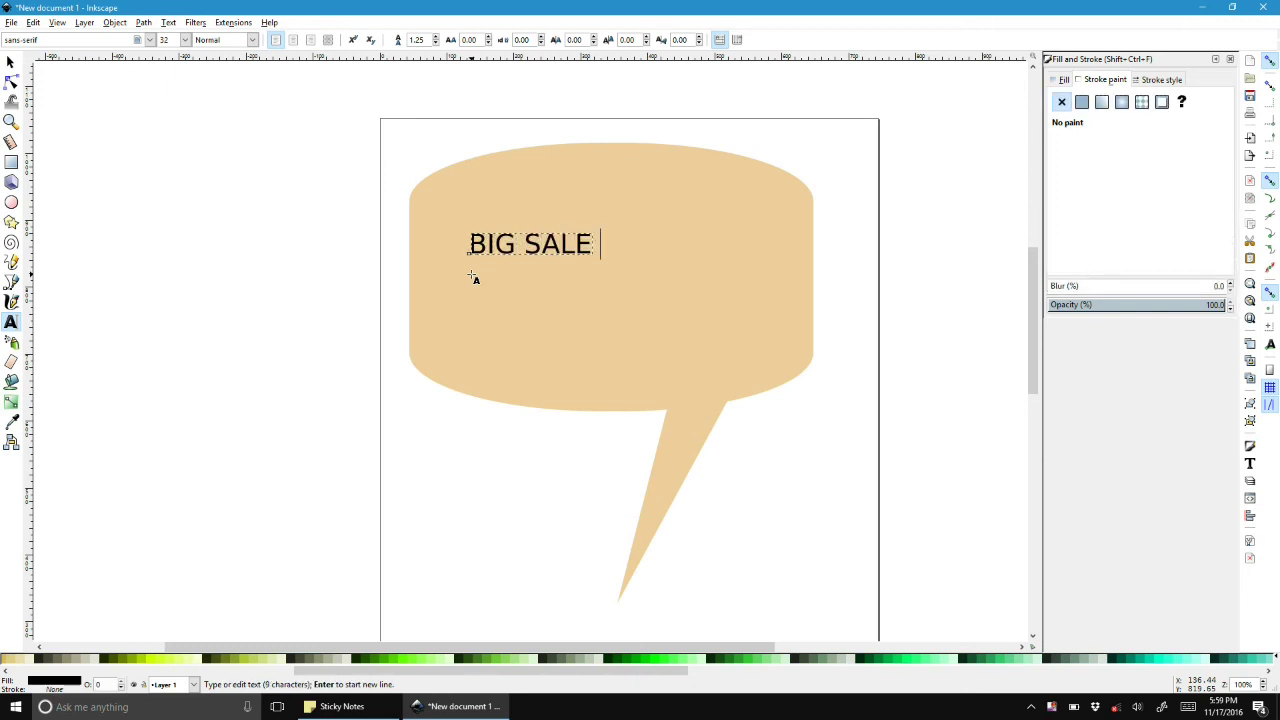
type("TODAY")
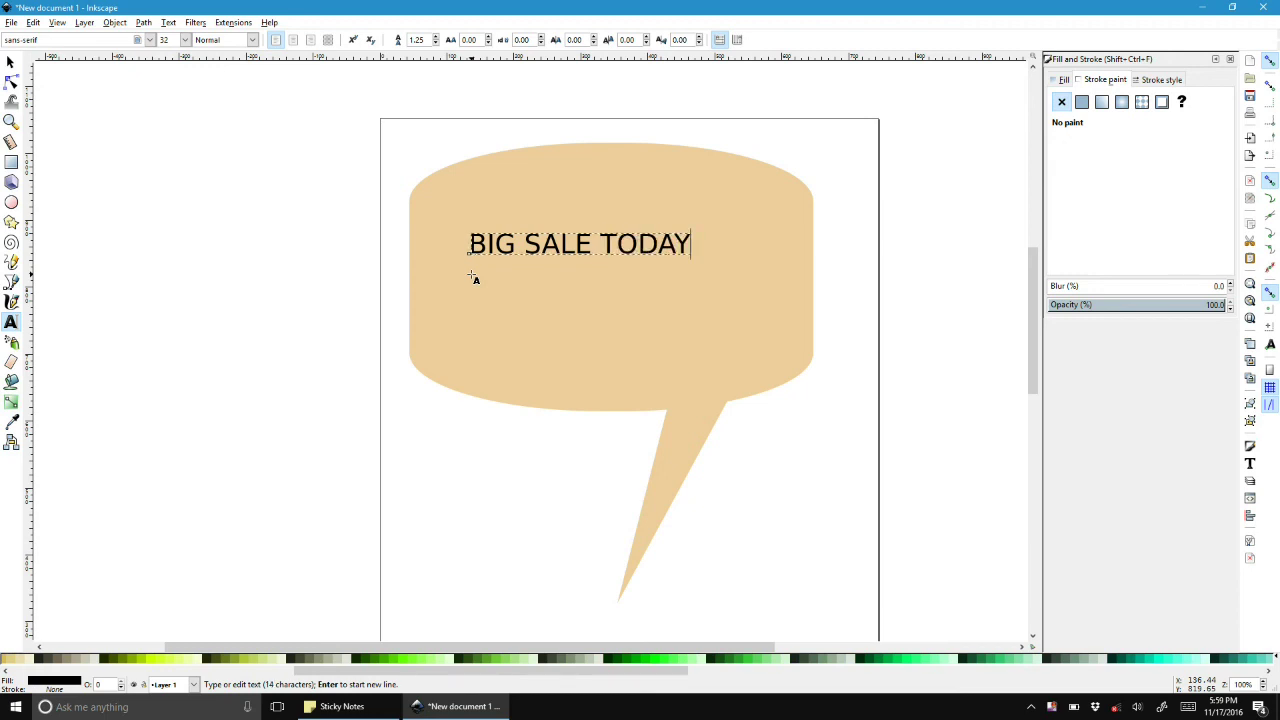
- Scale the text up with its corner handles to fill the bubble's upper area
left_click(10, 62)
left_click_drag(697, 261, 786, 336)
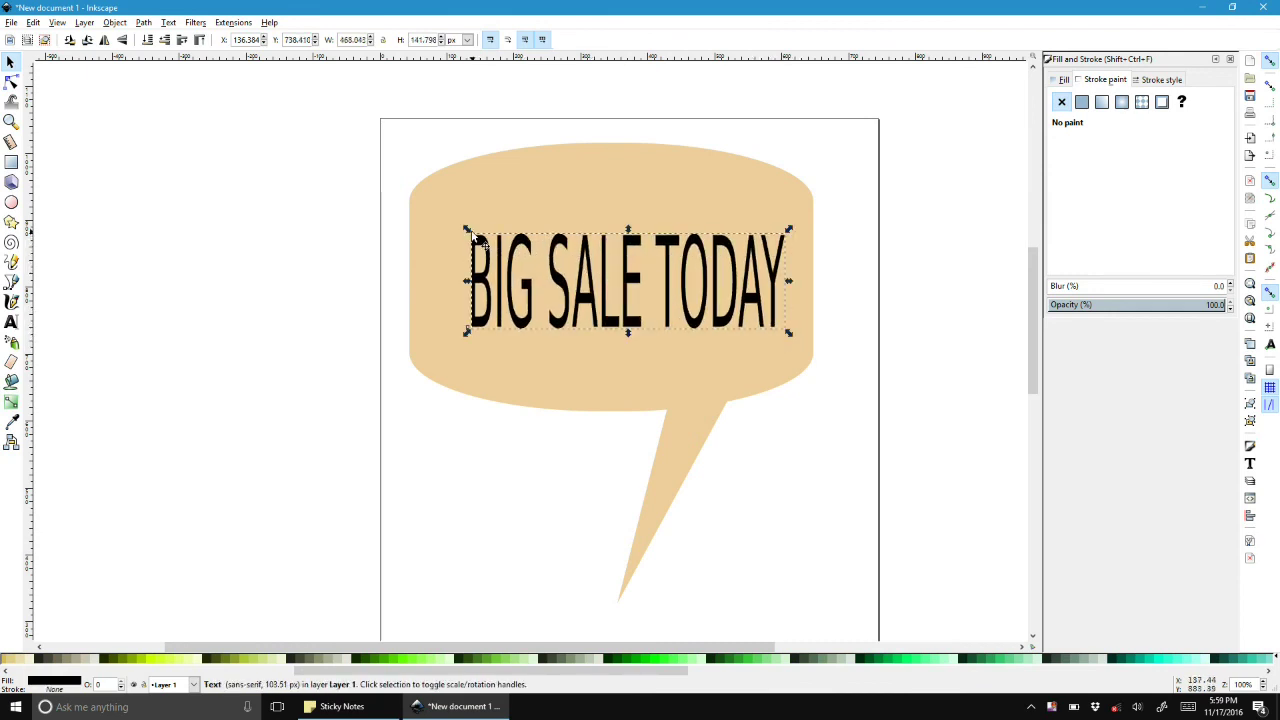
left_click_drag(478, 238, 432, 215)
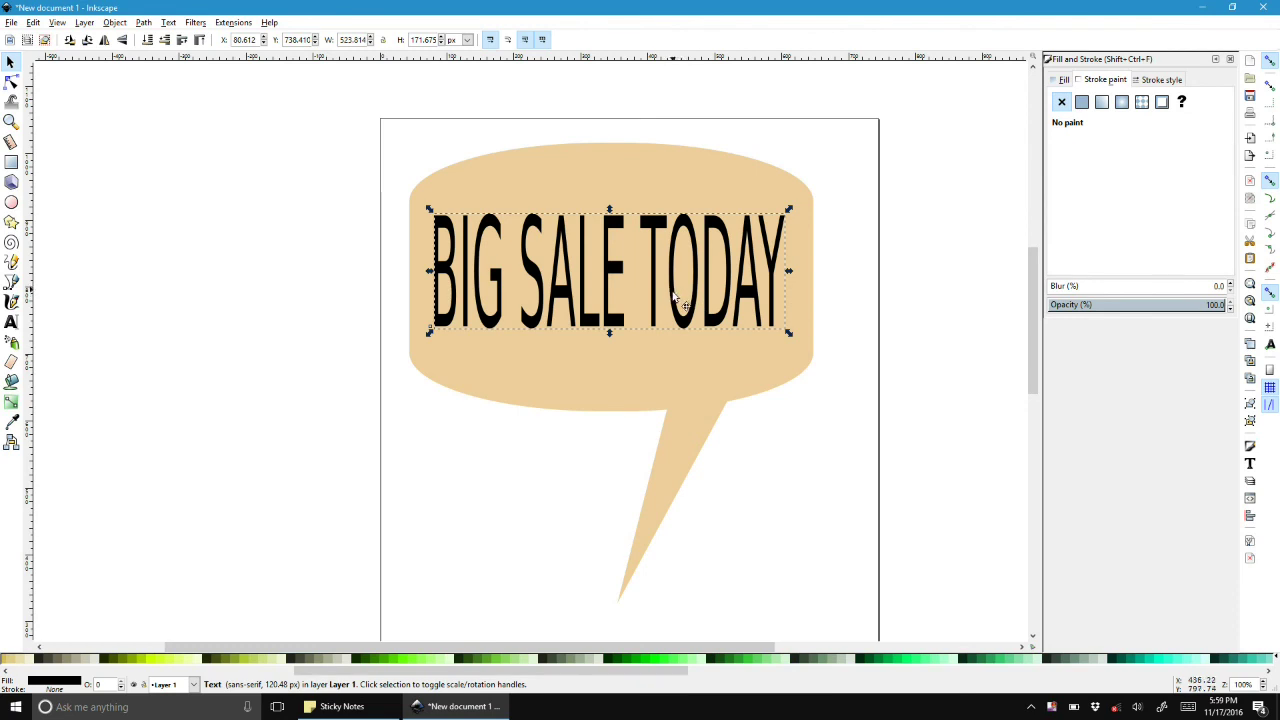
left_click_drag(673, 297, 677, 301)
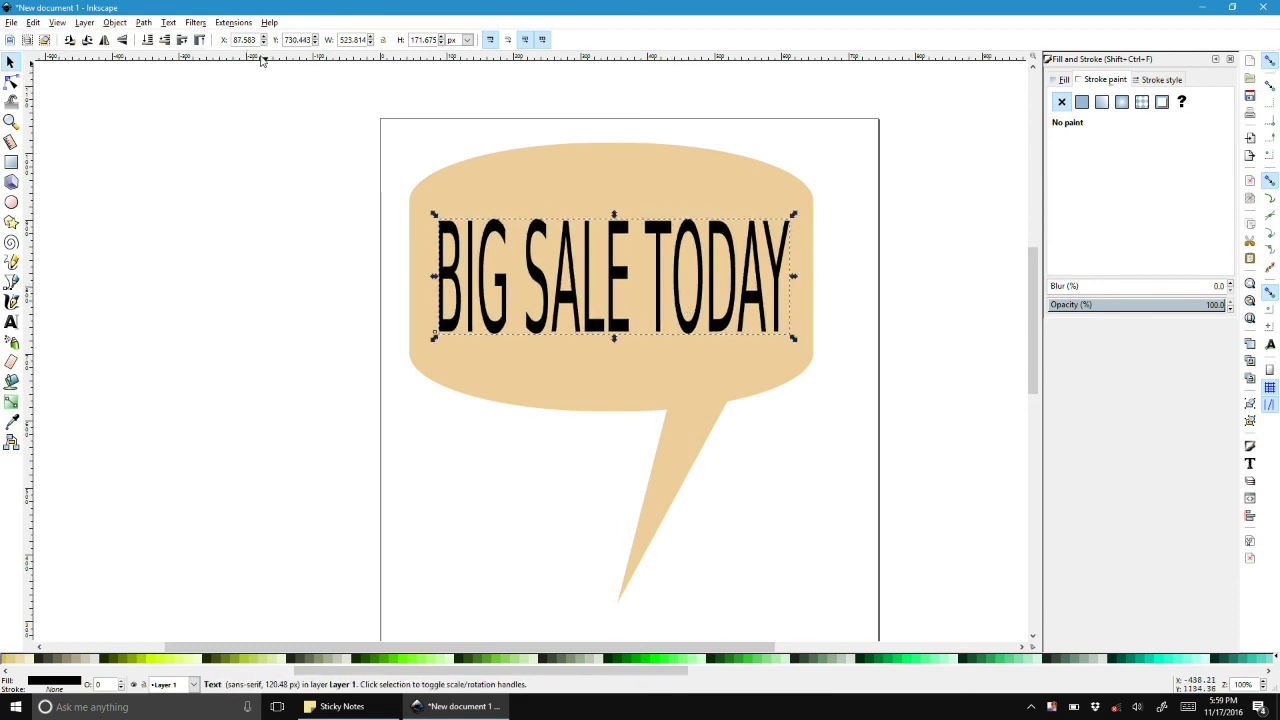
double_click(550, 282)
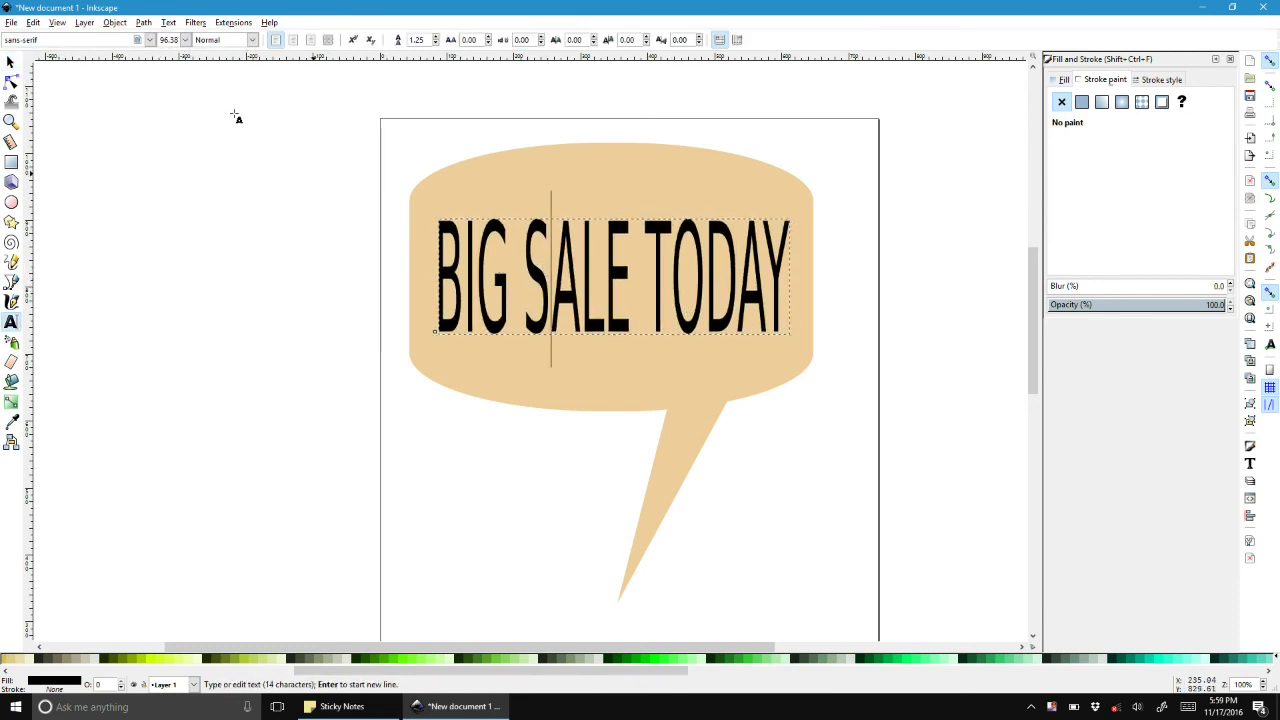
- Change the BIG SALE TODAY text to Berlin Sans FB and shift it right to centre it in the bubble
left_click(150, 40)
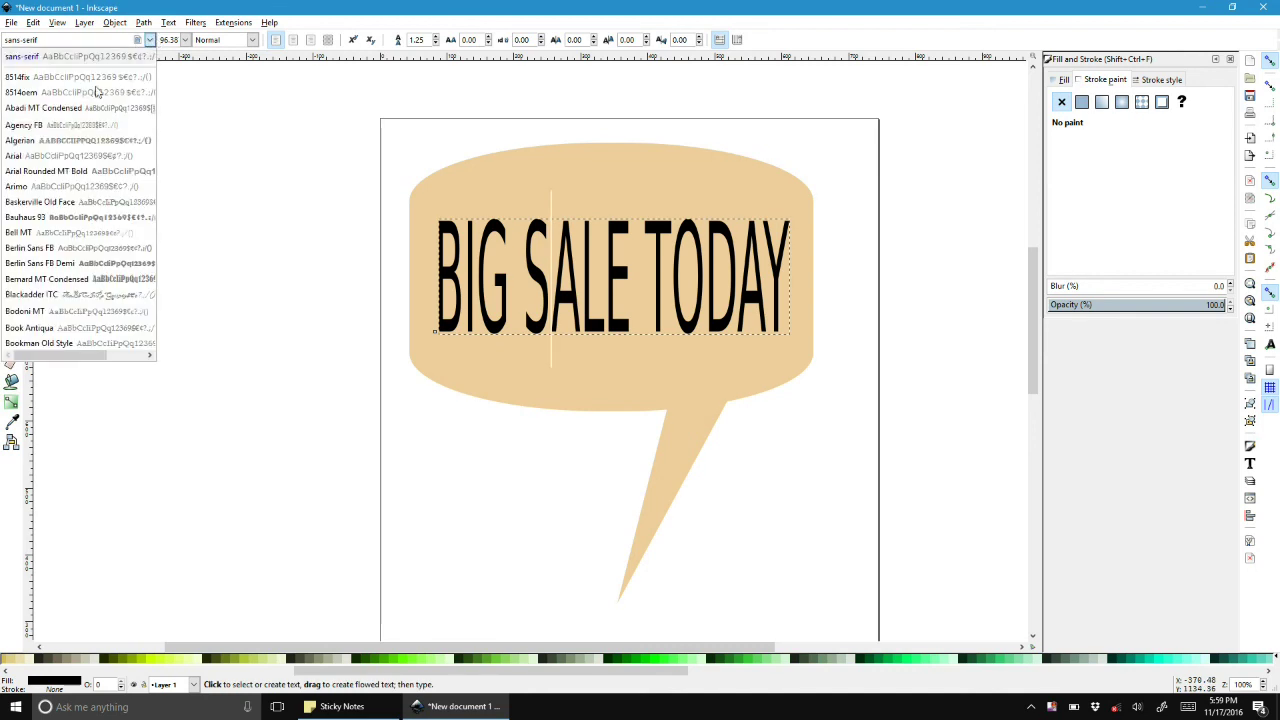
left_click(100, 247)
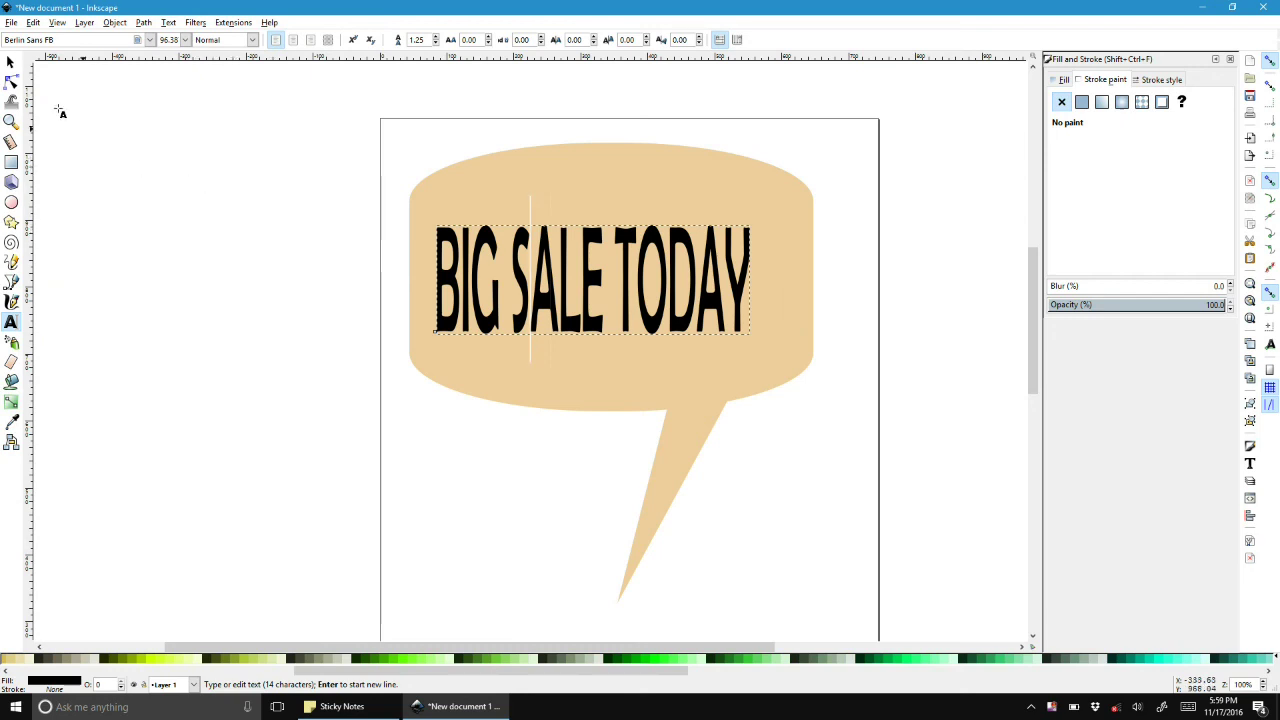
left_click(10, 62)
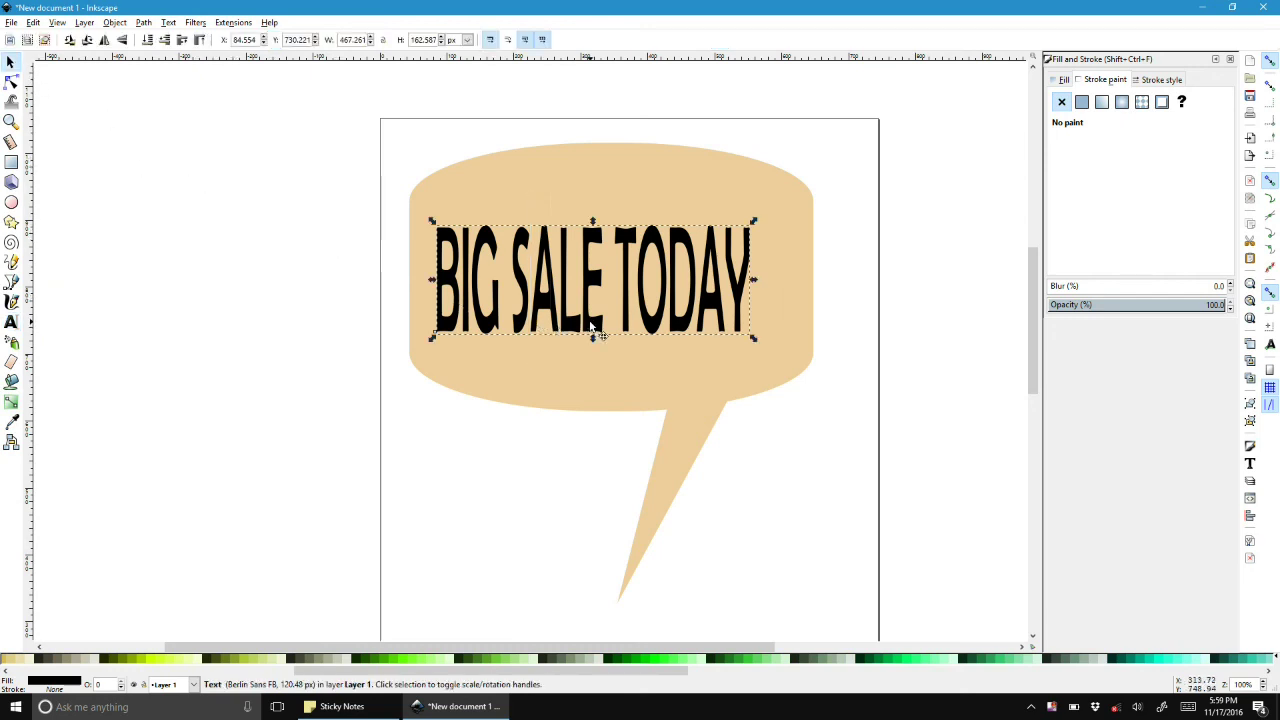
left_click_drag(591, 327, 615, 330)
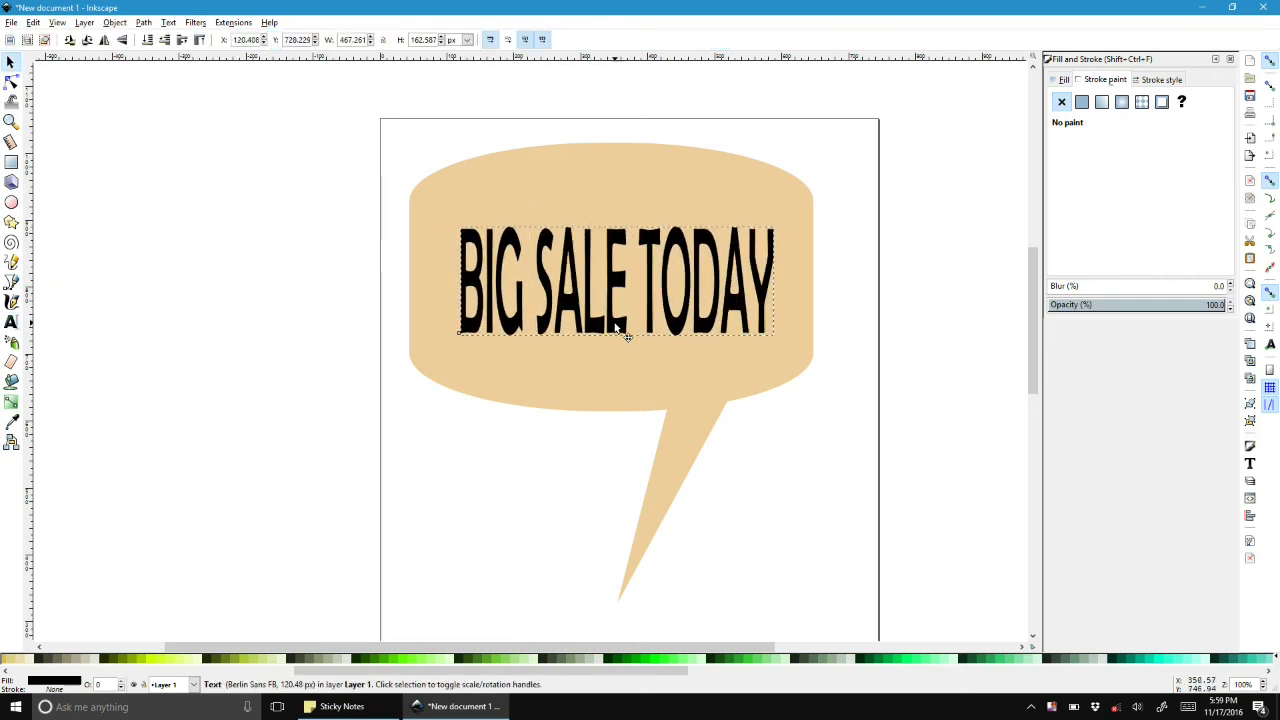
left_click(590, 432)
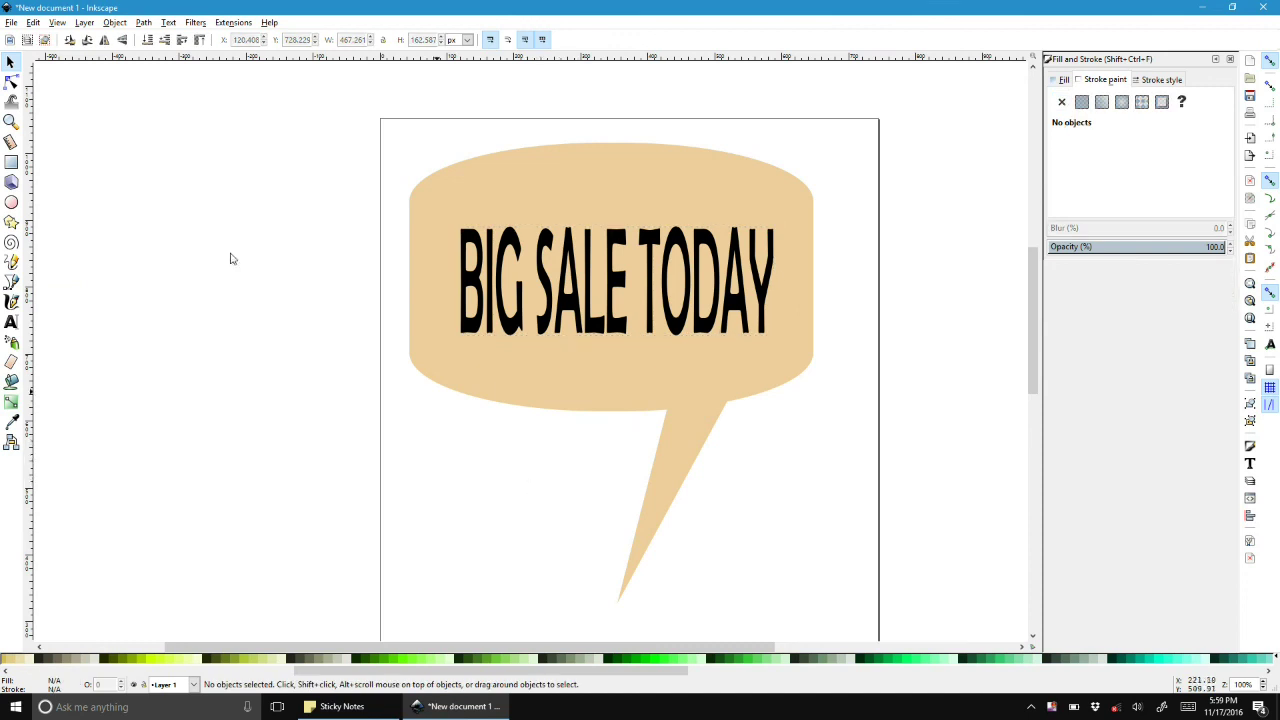
- Select the bubble and its text together and combine them with Object > Group
left_click_drag(348, 94, 880, 638)
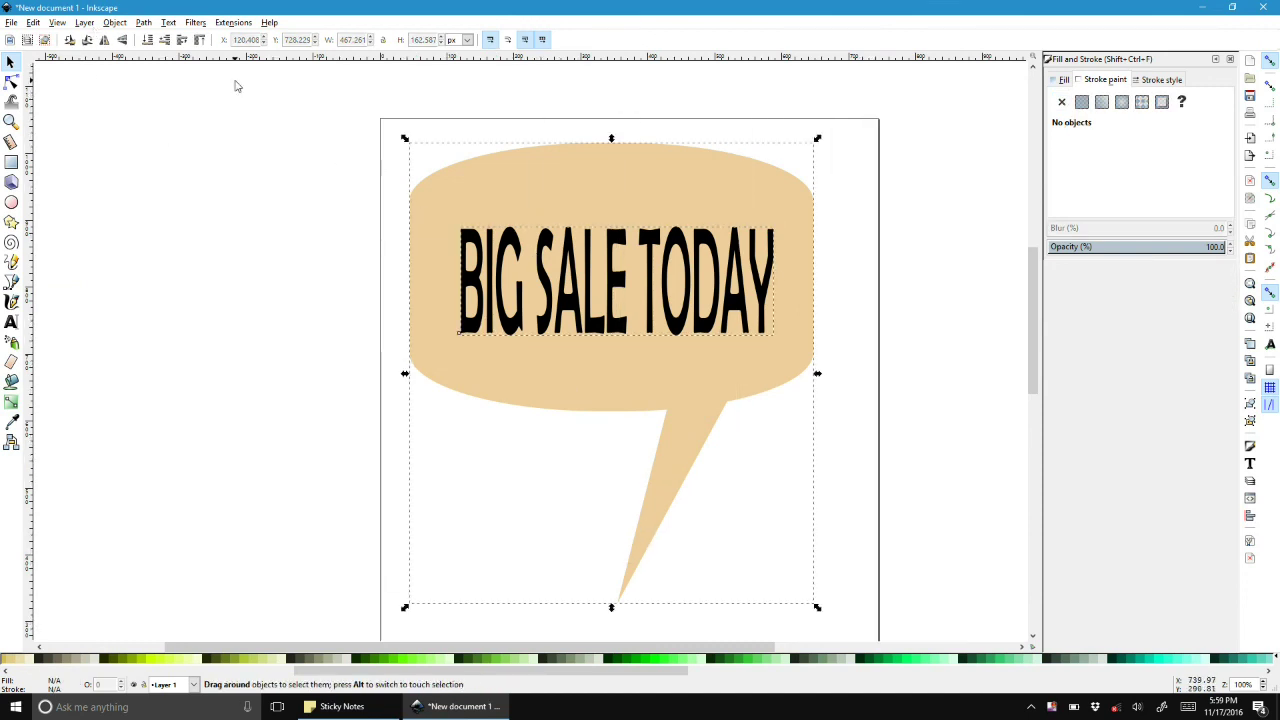
left_click(115, 23)
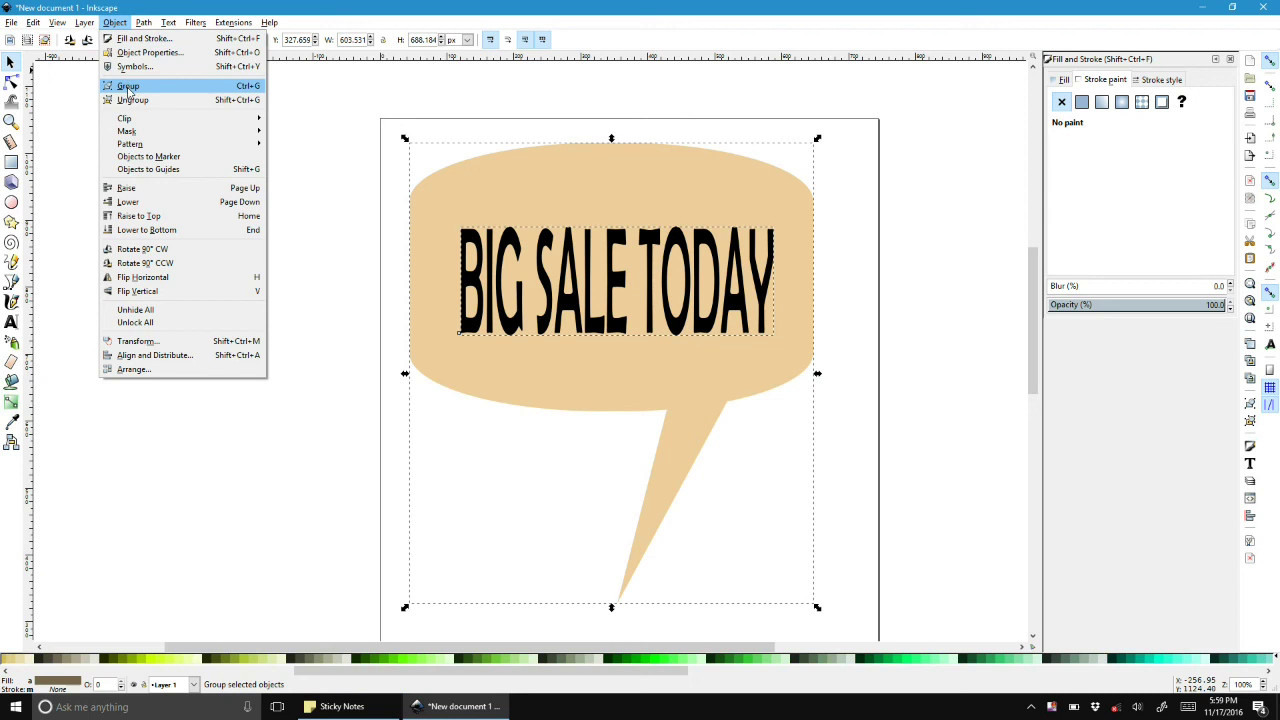
left_click(128, 86)
left_click(308, 300)
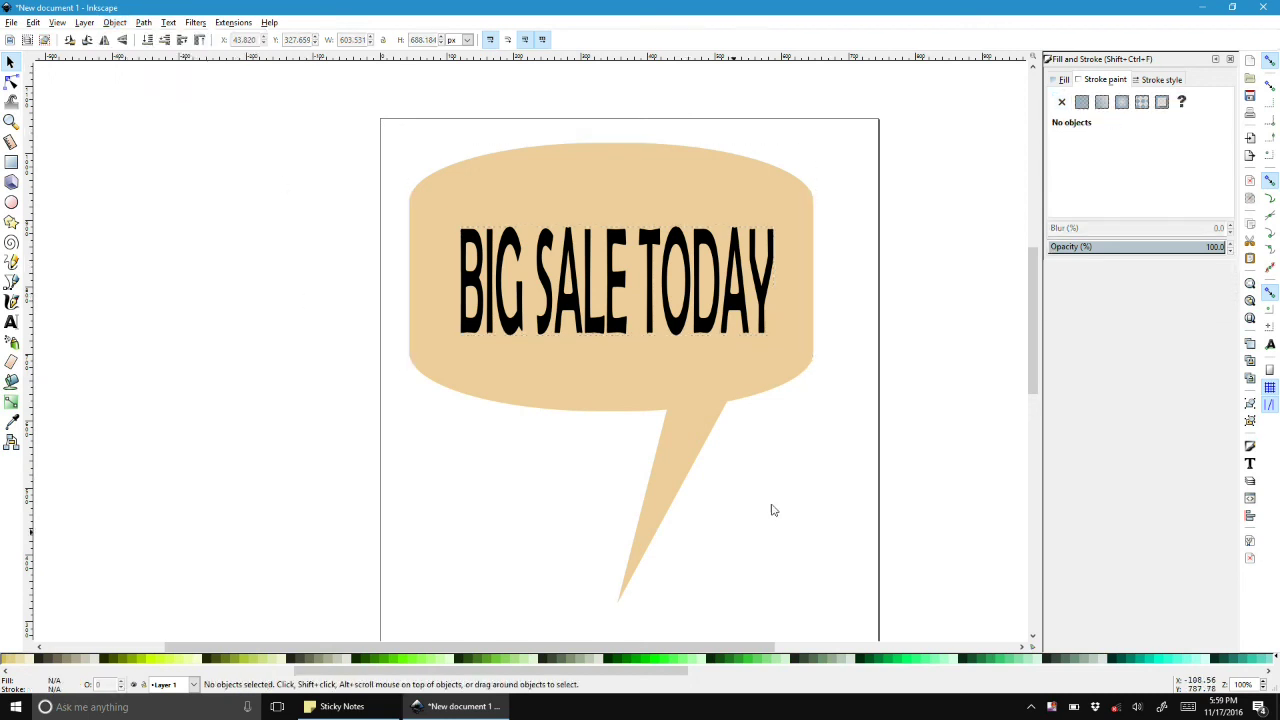
- Reposition the grouped bubble slightly left on the page
left_click(684, 443)
left_click_drag(691, 486, 455, 490)
left_click_drag(433, 445, 746, 509)
left_click(627, 490)
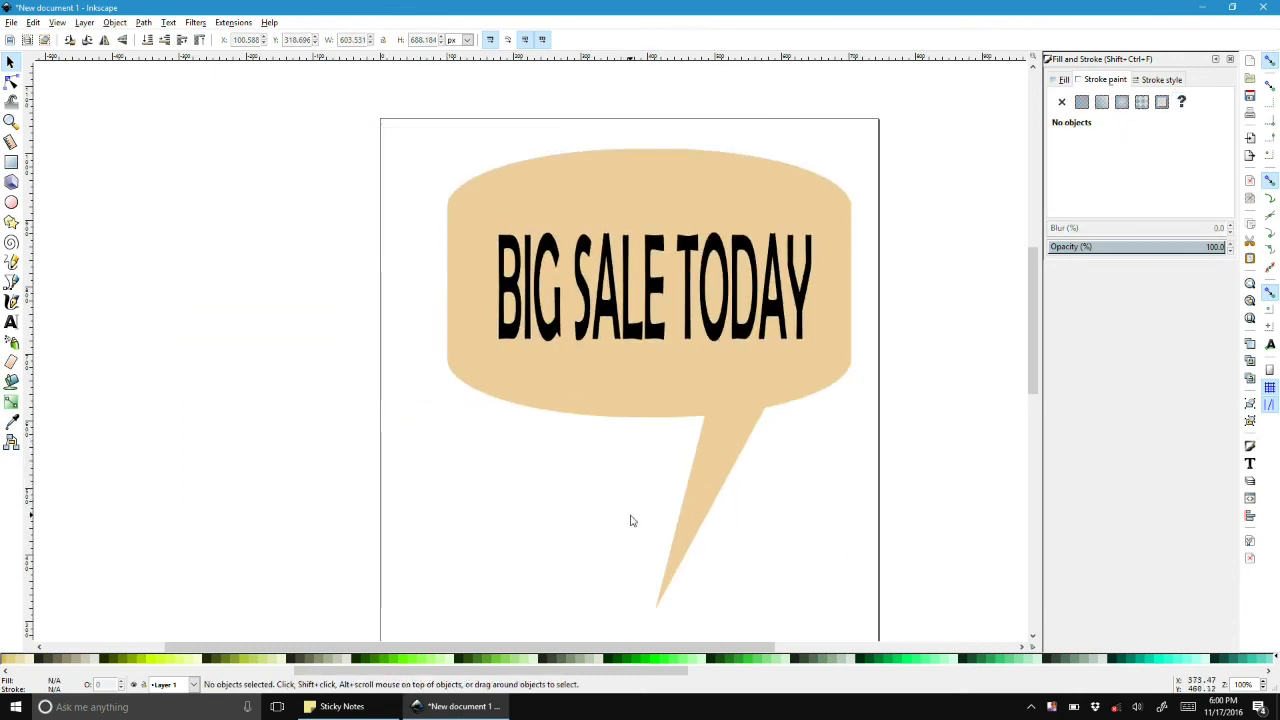
left_click(717, 468)
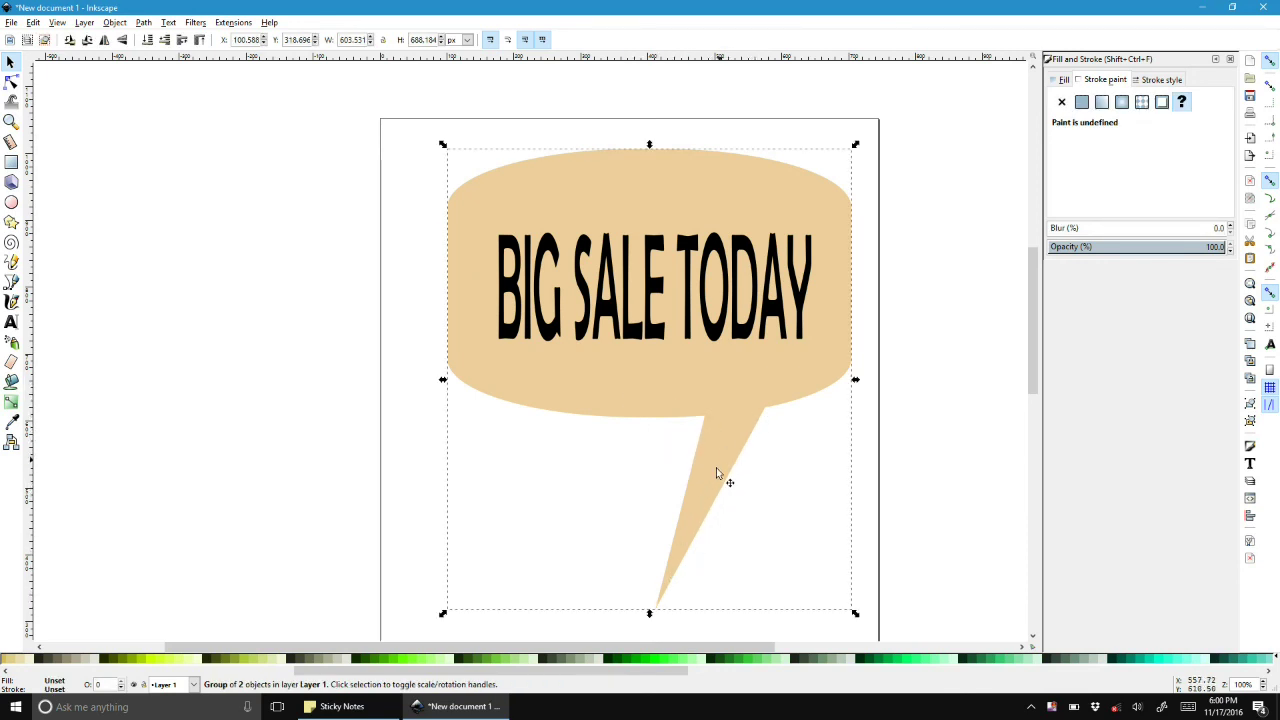
key("Escape")
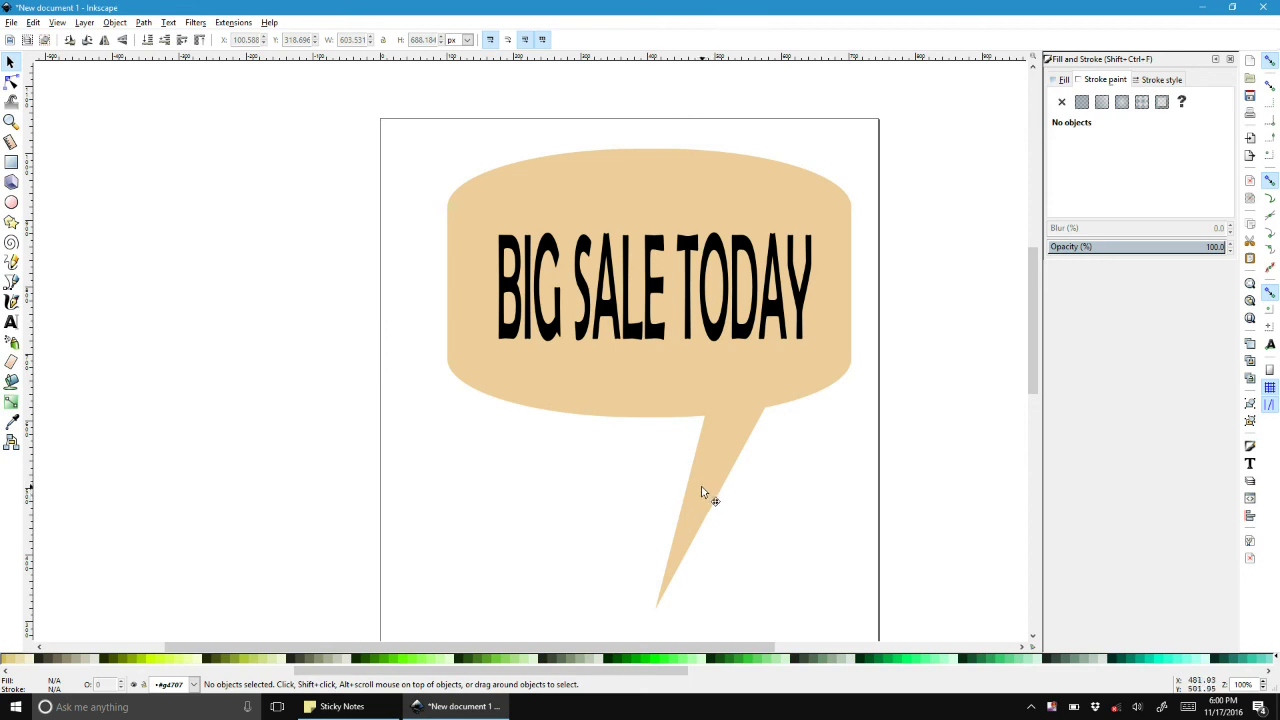
double_click(701, 488)
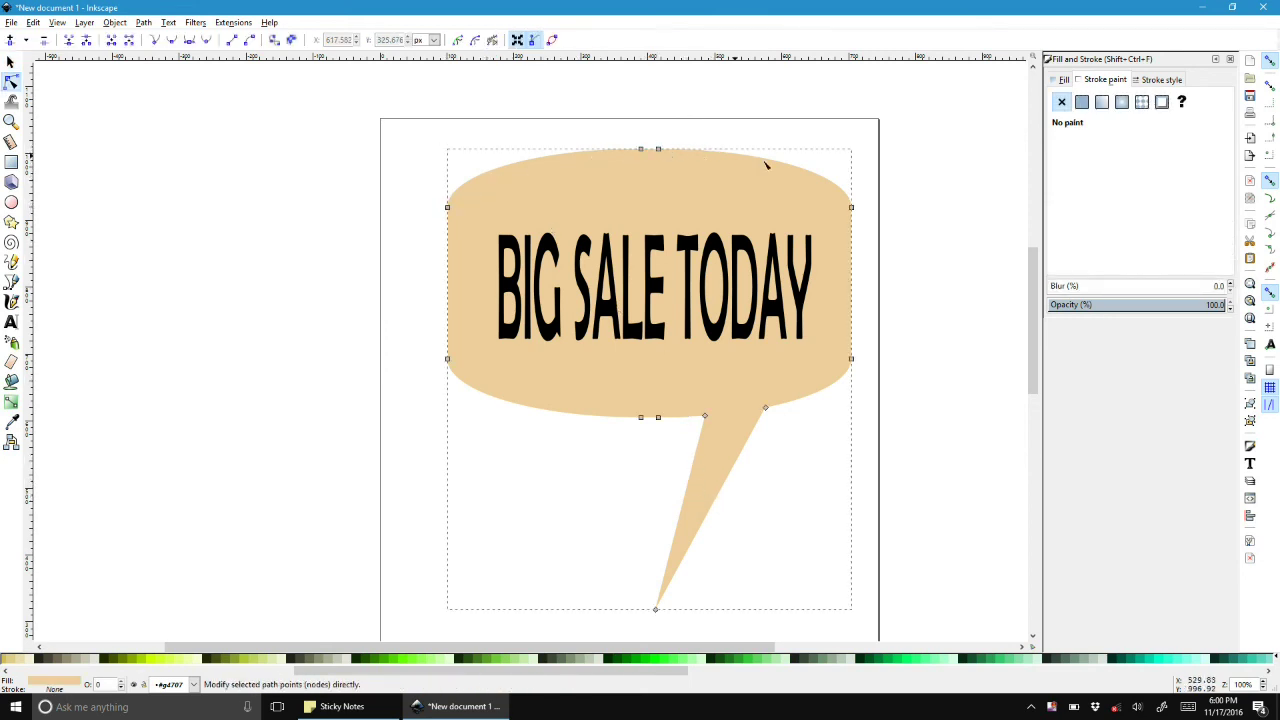
- Add nodes on the tail's left and right edges, pull them down, and smooth the bend
left_click(688, 490)
double_click(688, 490)
left_click_drag(687, 492, 701, 514)
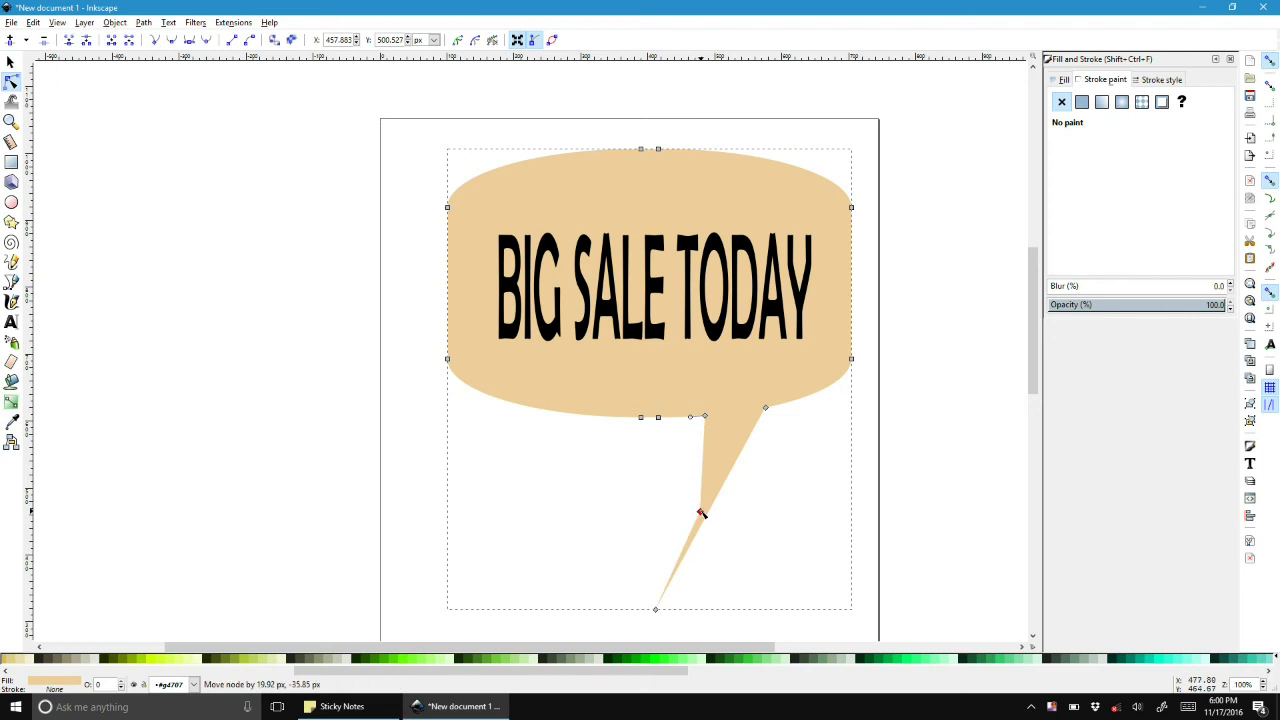
double_click(720, 495)
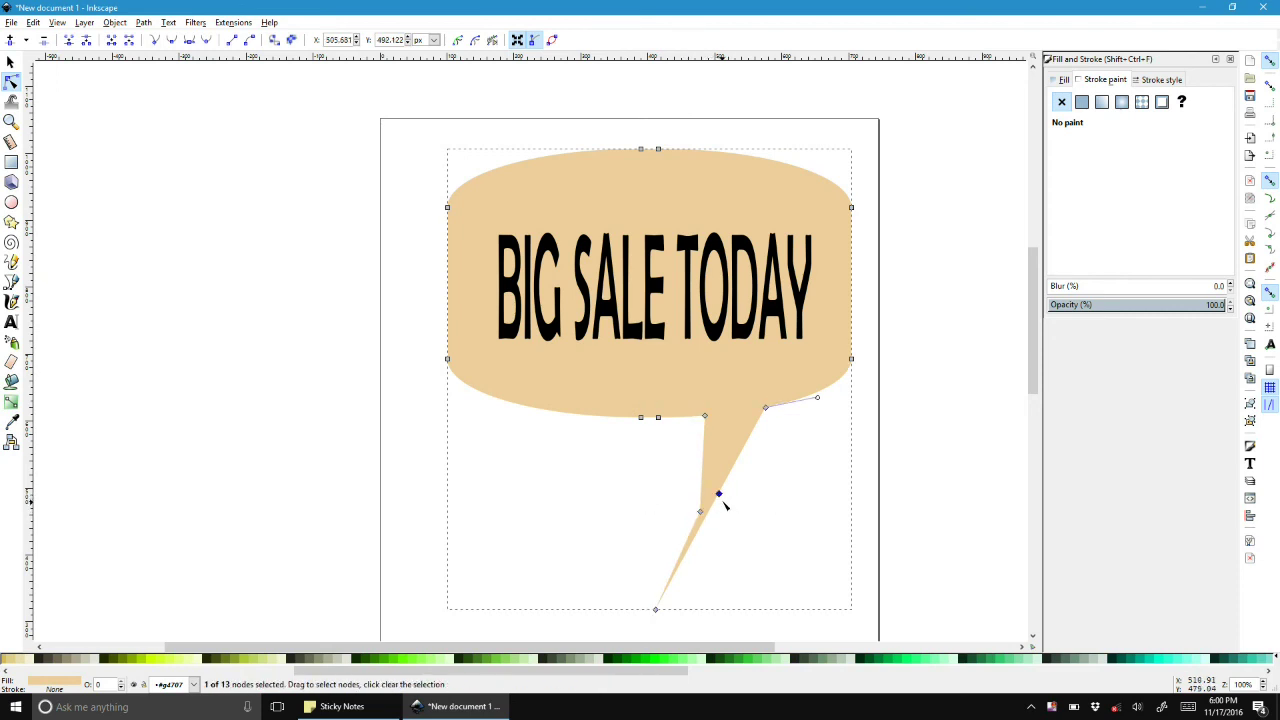
left_click_drag(720, 495, 731, 520)
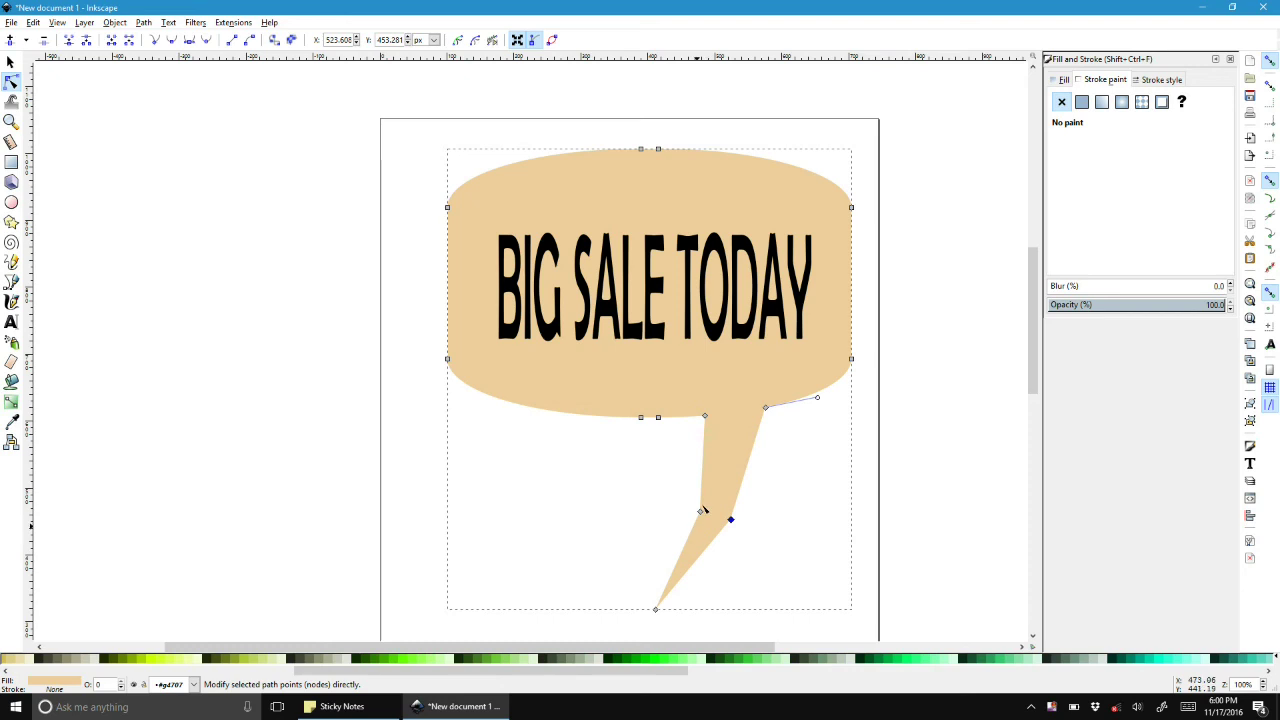
left_click(171, 44)
left_click(700, 513)
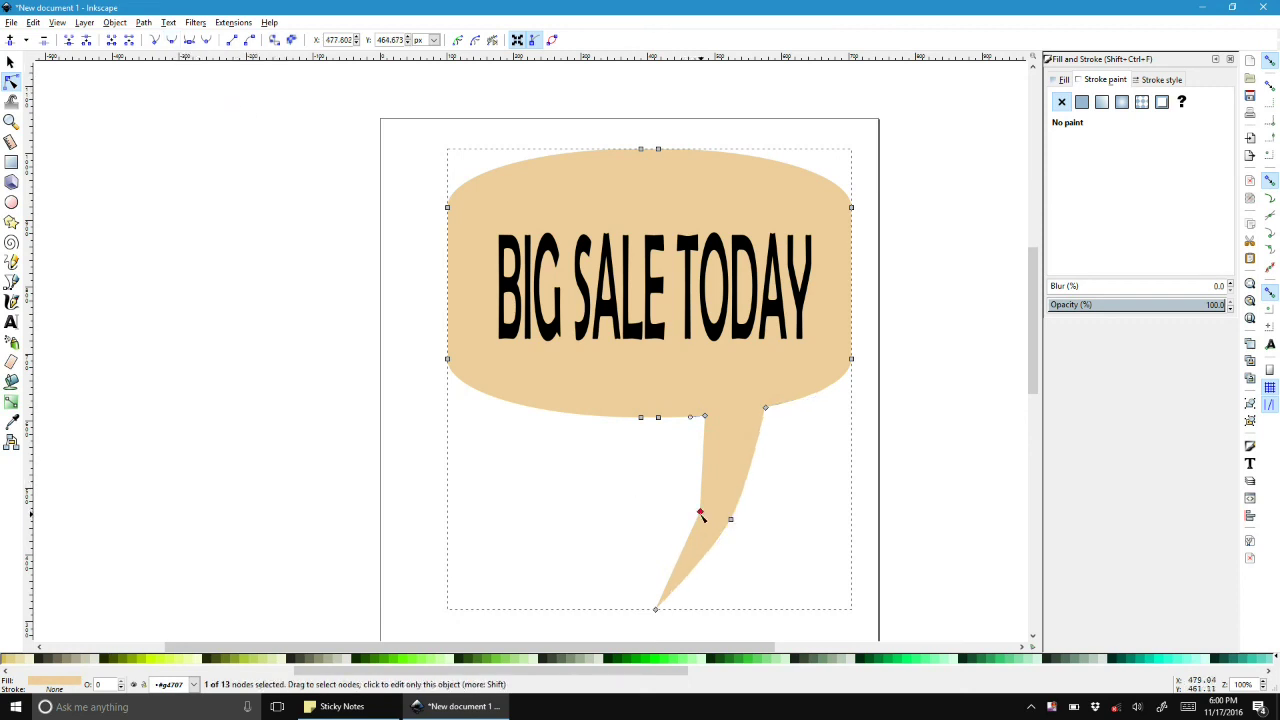